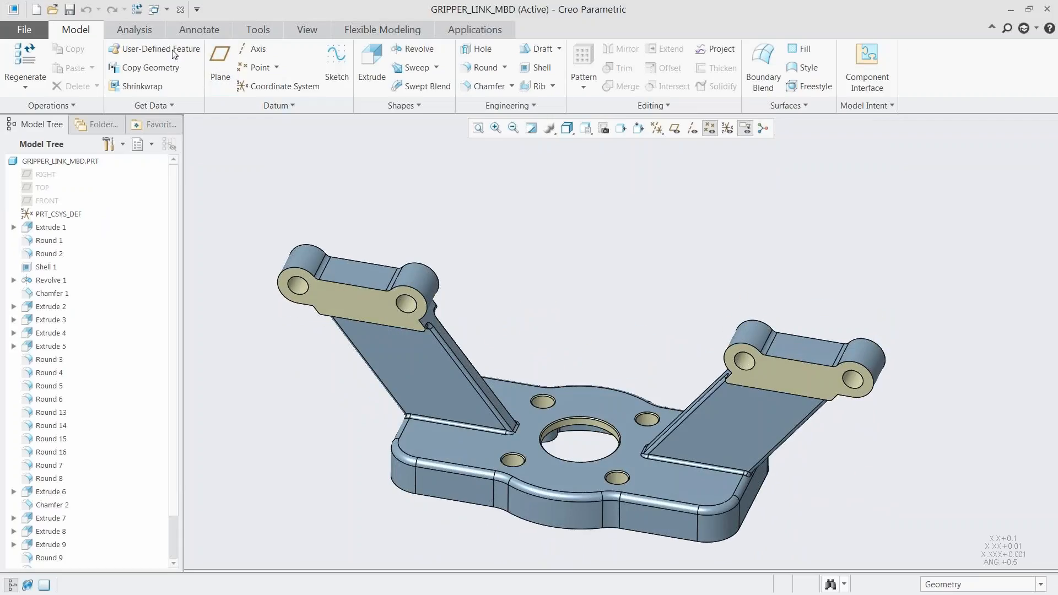
Step: In combination state Mbd_01, place a geometric tolerance with a leader on the ribbed bottom face of the base
left_click(198, 29)
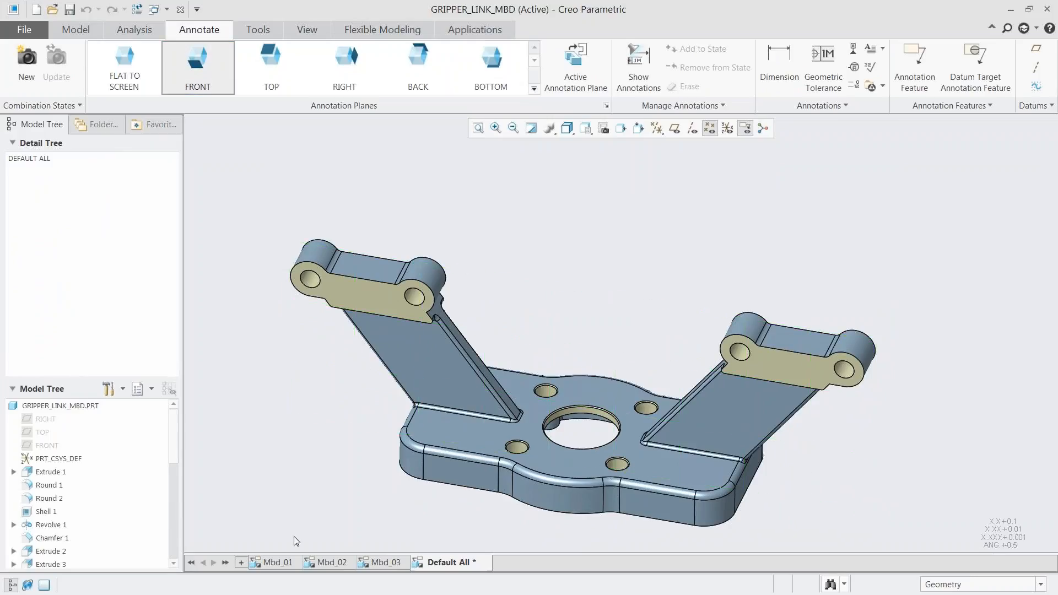
left_click(277, 567)
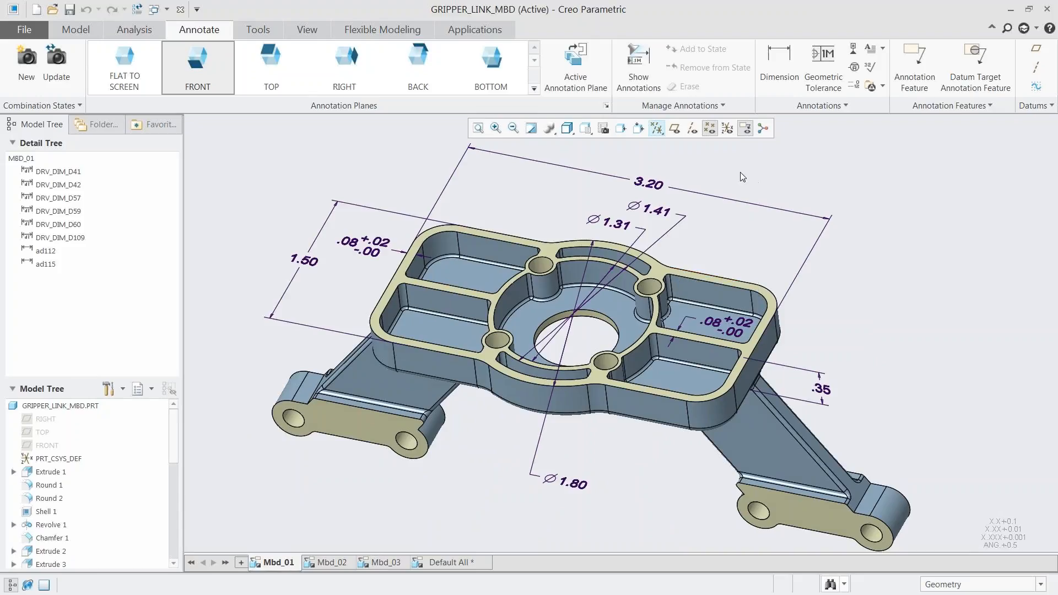
scroll(742, 177, "up", 4)
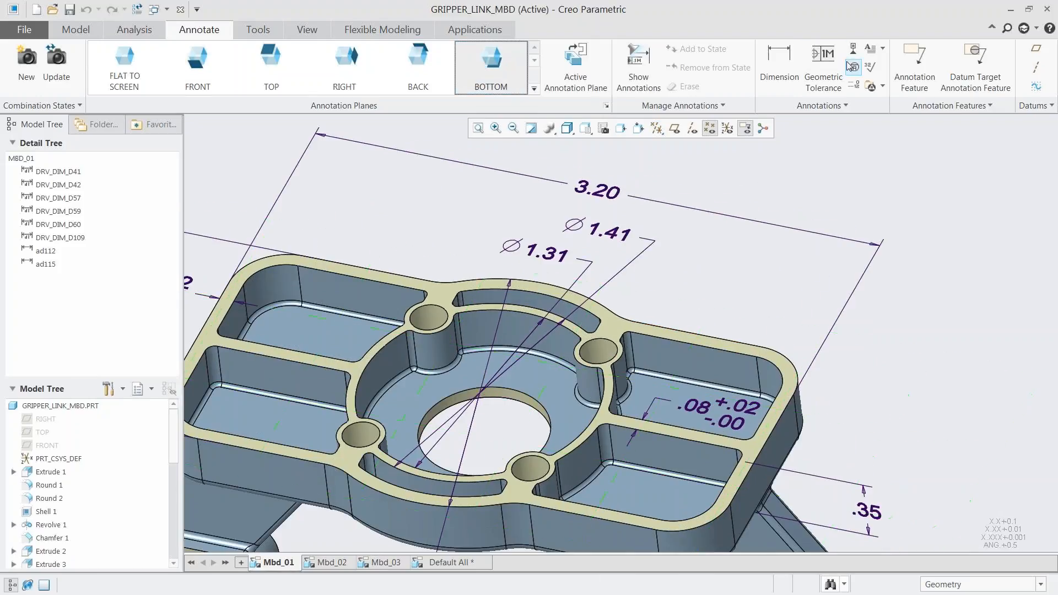
left_click(823, 61)
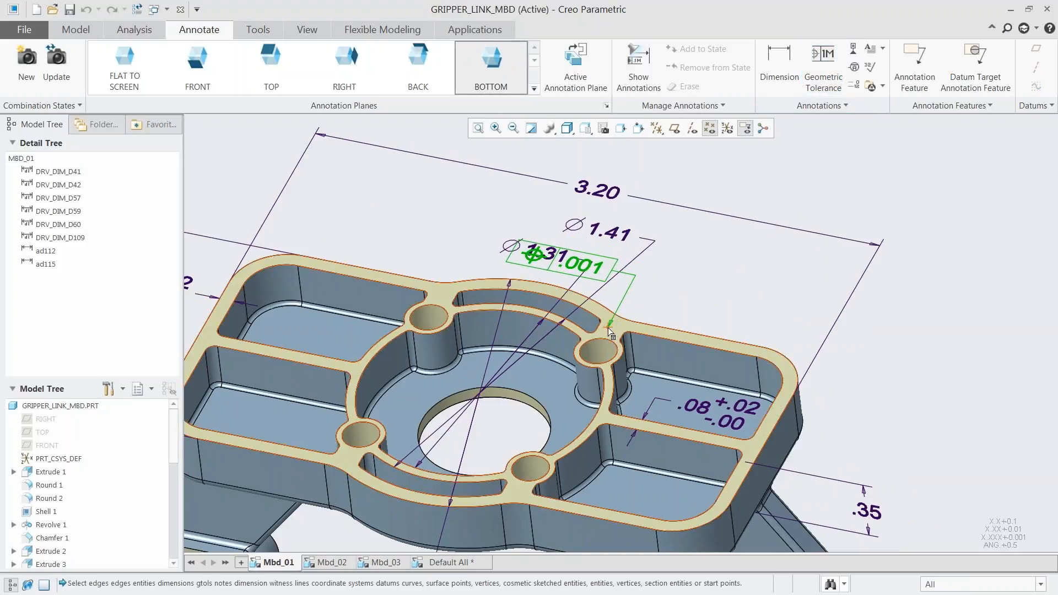
left_click(607, 327)
middle_click(700, 250)
Step: Change the new geometric tolerance to flatness and set its value to 0.002
left_click(107, 89)
left_click(81, 114)
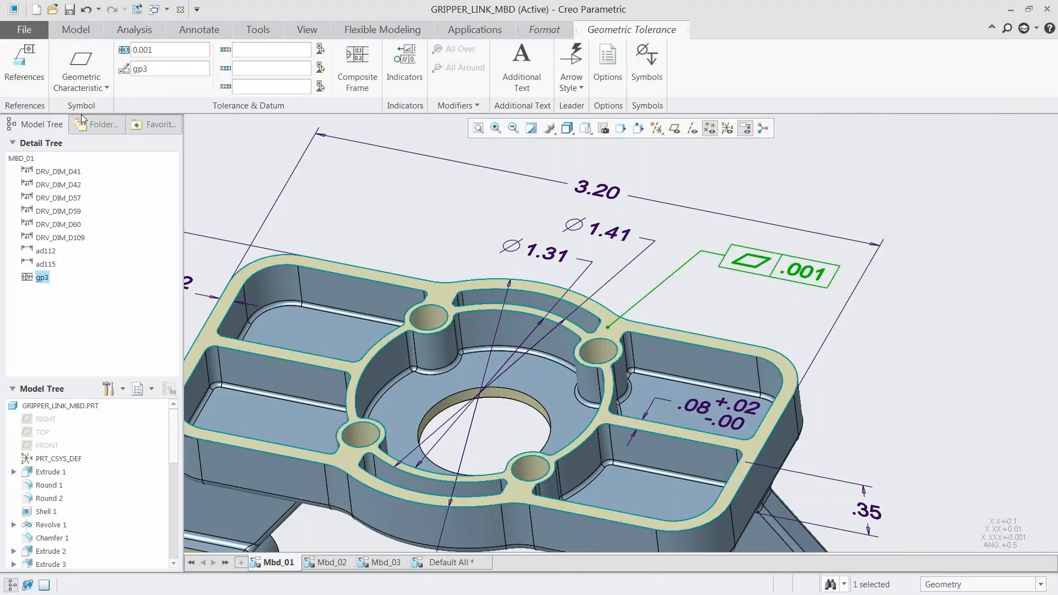
left_click_drag(150, 52, 163, 53)
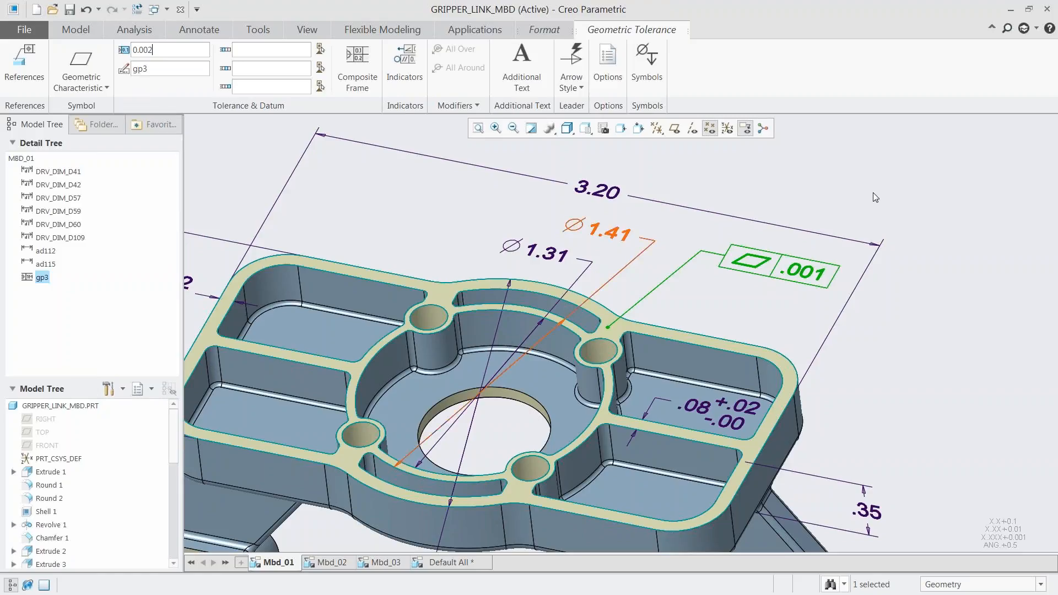
left_click(799, 169)
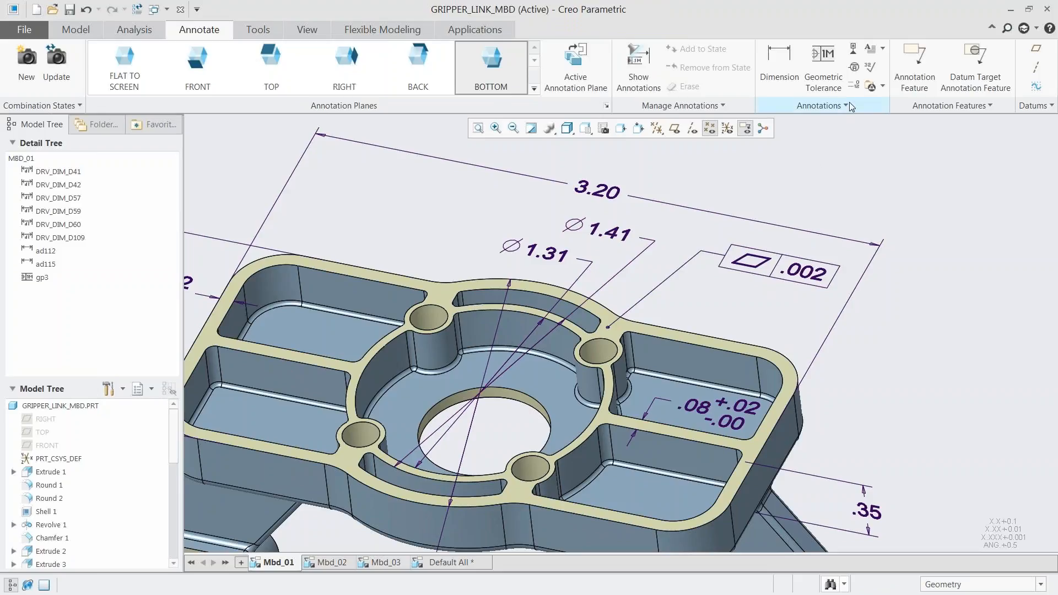
Step: Attach datum feature symbol A to the flatness tolerance frame and add the ribbed bottom face as its reference
left_click(854, 50)
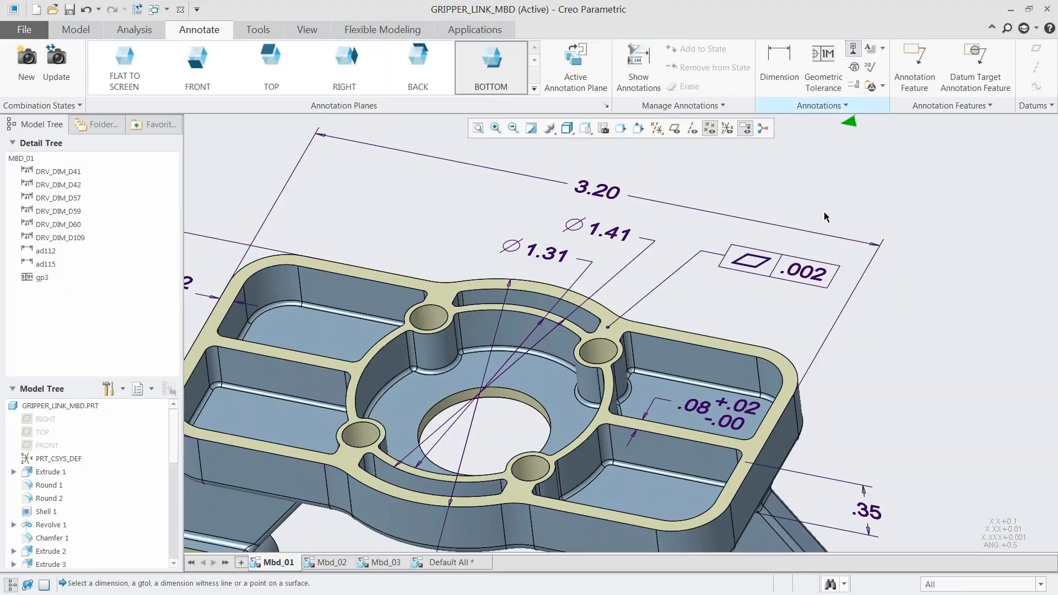
left_click(787, 268)
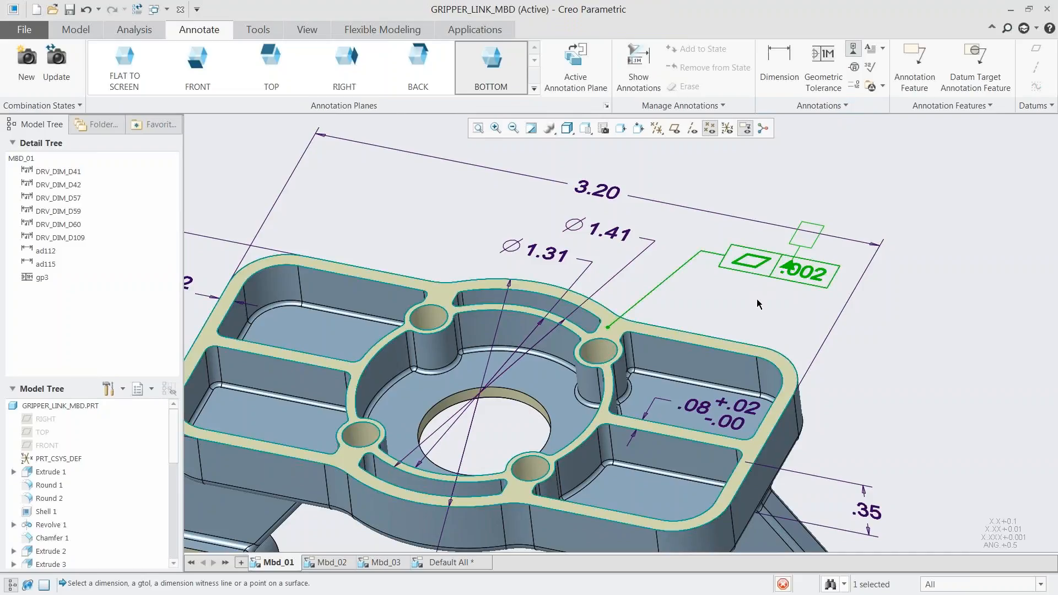
middle_click(754, 325)
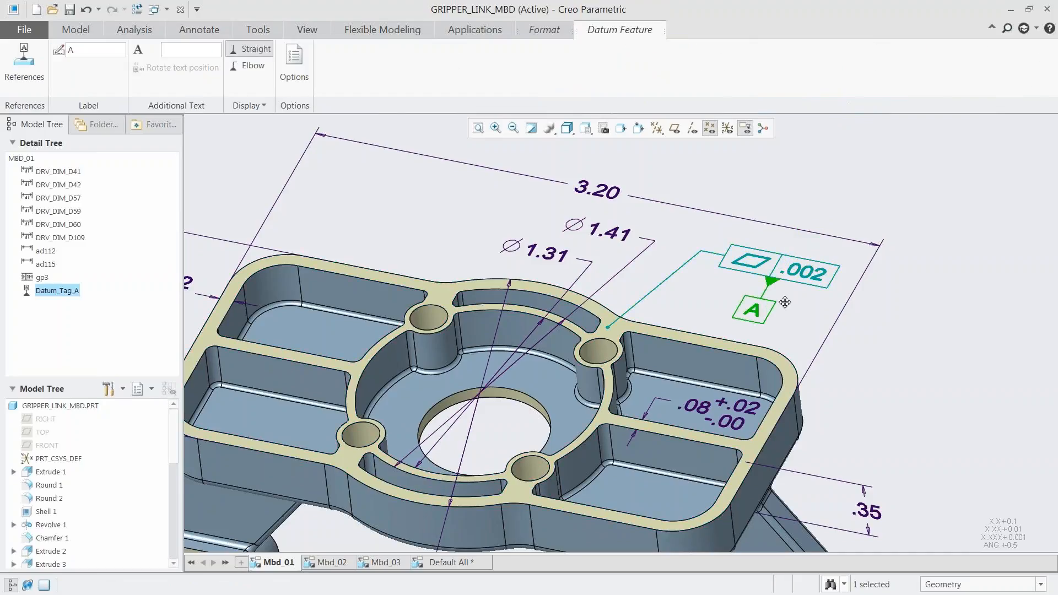
left_click(24, 57)
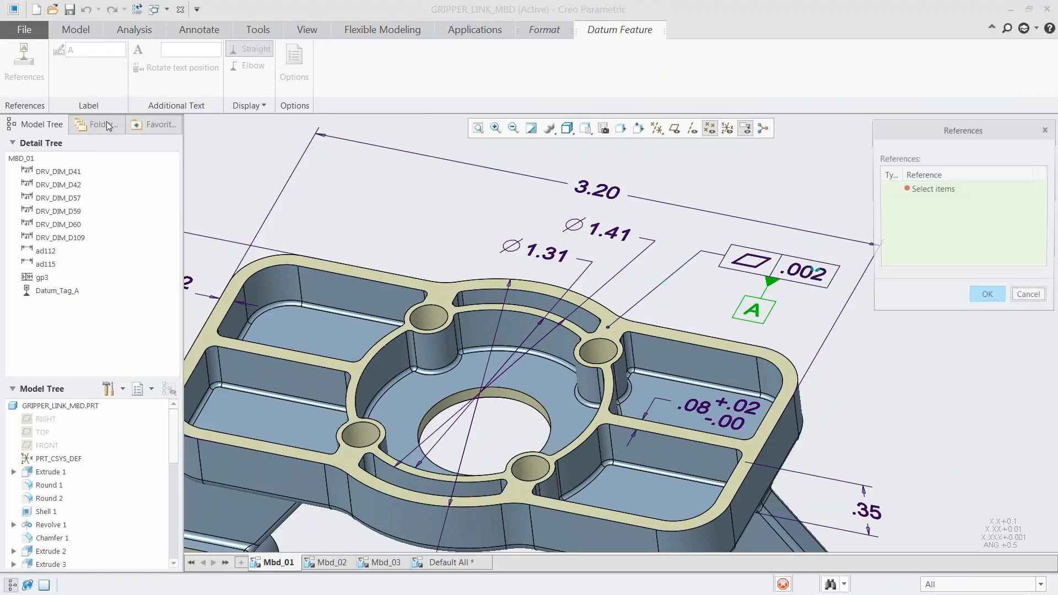
left_click(625, 324)
left_click(988, 298)
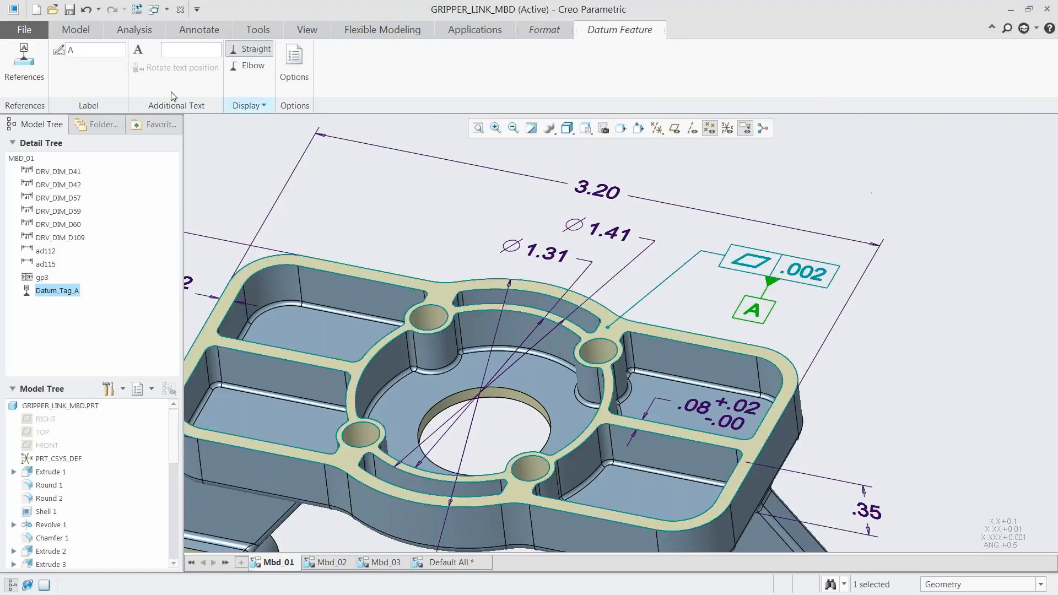
Step: Try the Elbow display and the Gtol Elbow attachment on datum feature symbol A
left_click(248, 68)
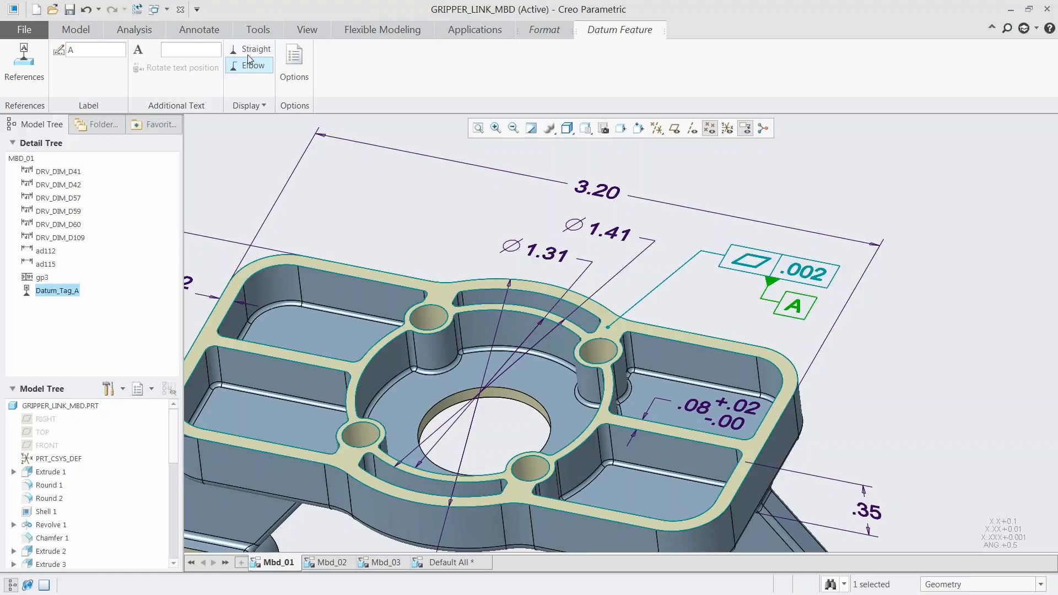
left_click(252, 50)
right_click(765, 312)
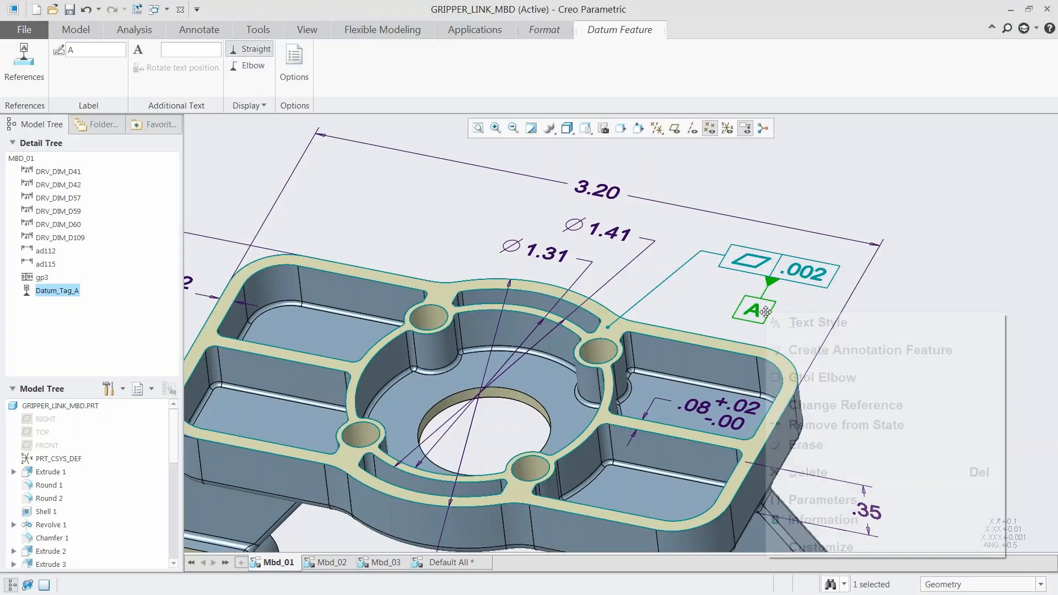
left_click(805, 377)
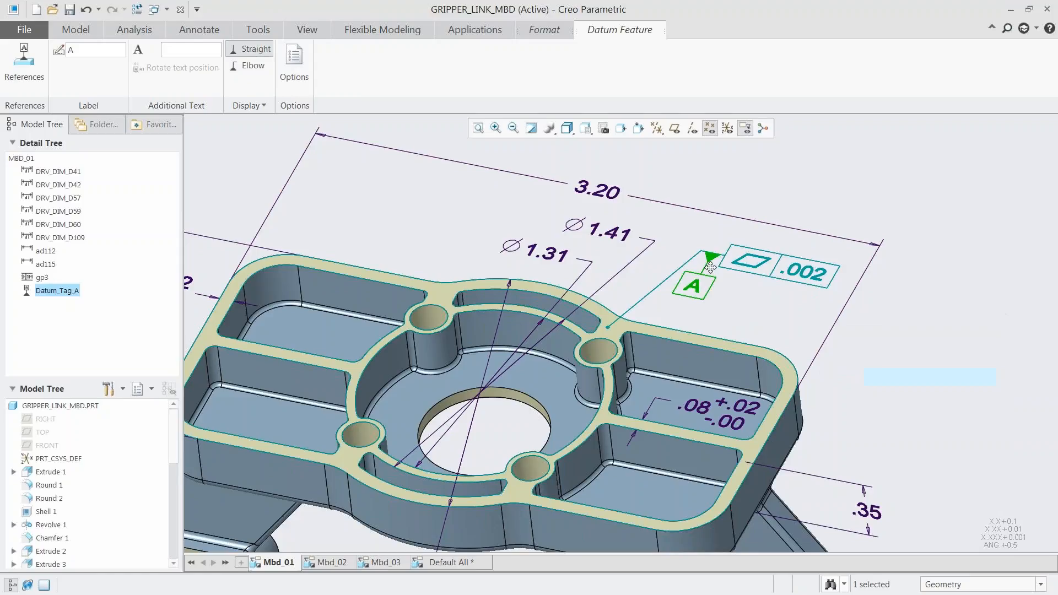
right_click(689, 290)
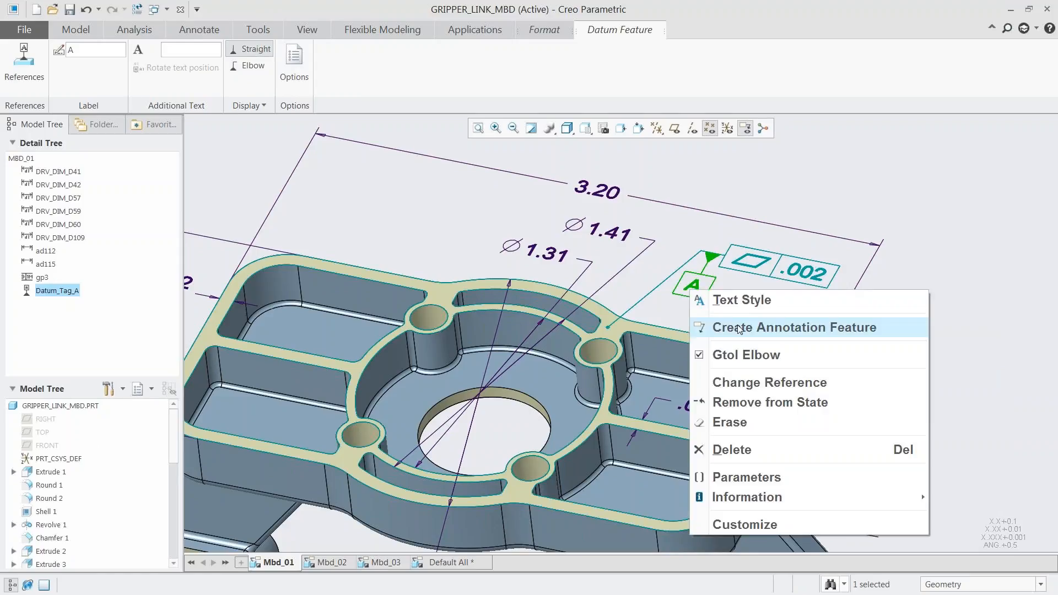
left_click(750, 354)
left_click(902, 307)
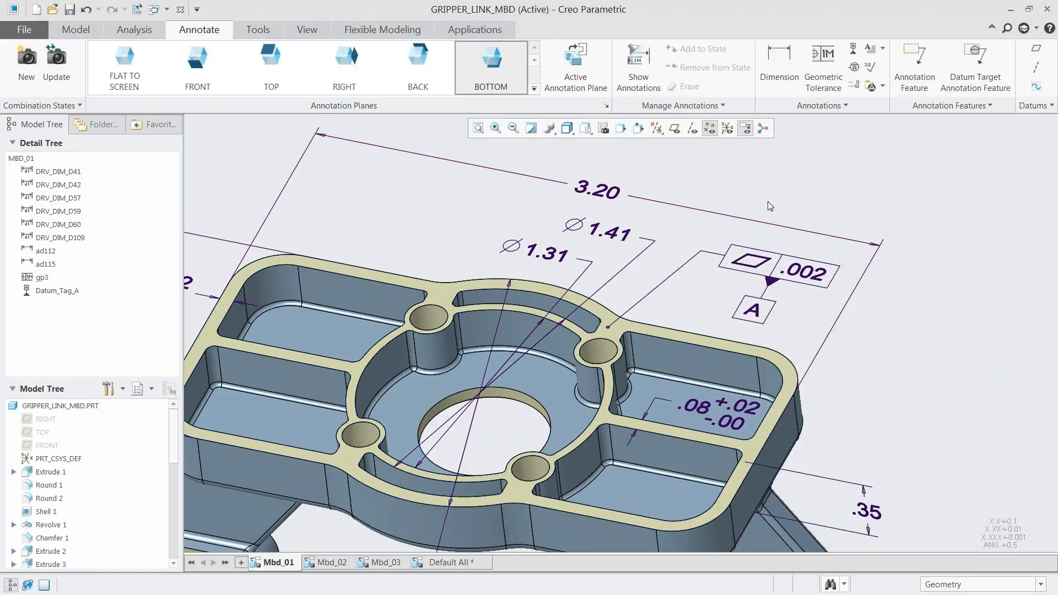
Step: Update combination state Mbd_01 and activate state Mbd_02 with the TOP annotation plane
scroll(743, 179, "up", 2)
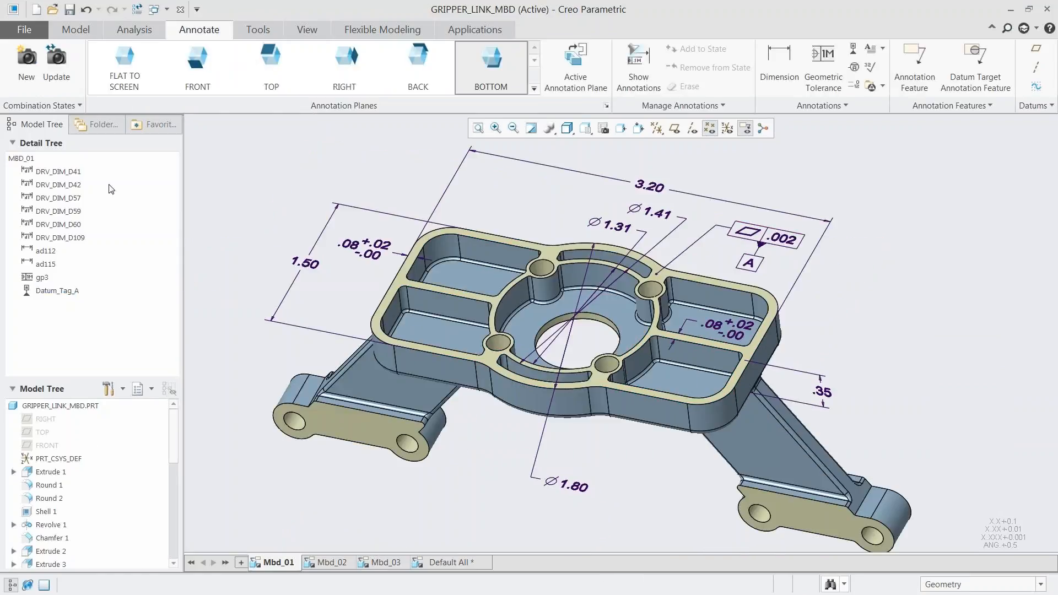
left_click(64, 68)
left_click(329, 564)
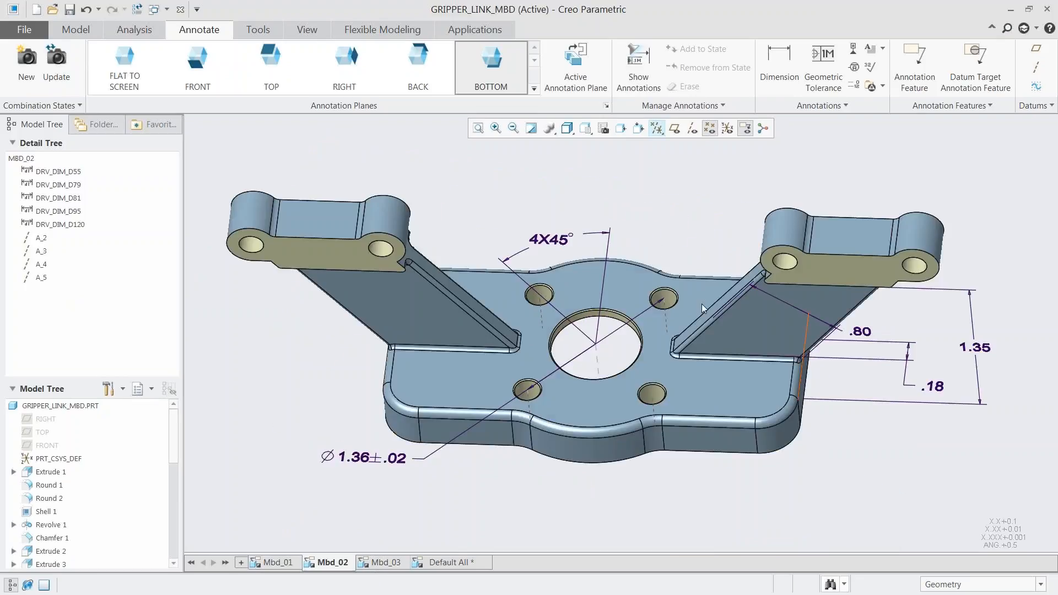
left_click(280, 83)
Step: Show the diameter dimension of the central hole from Revolve 1 and place it above the part
left_click(648, 85)
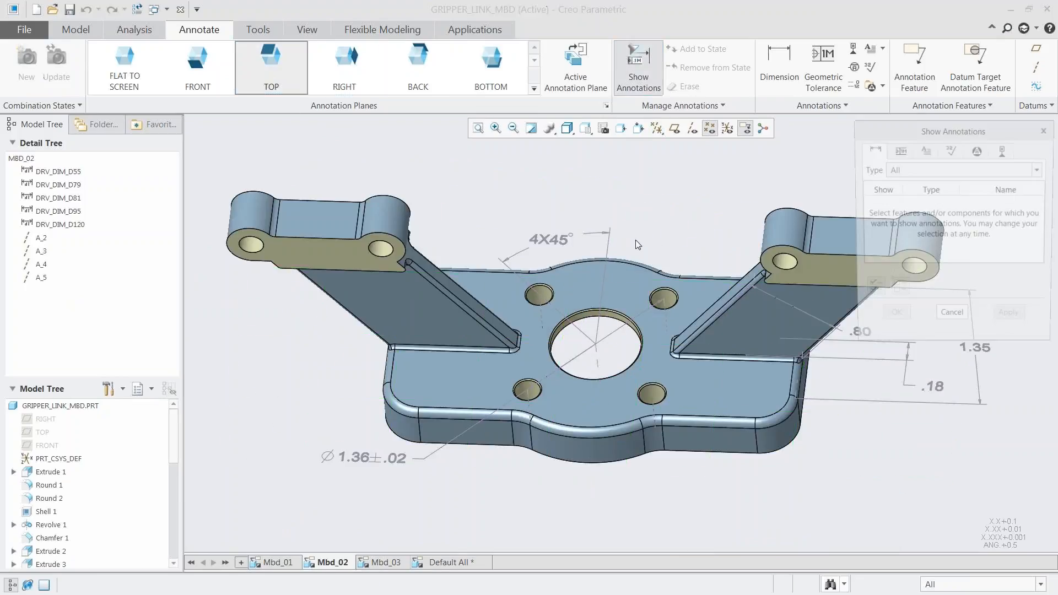
scroll(609, 304, "up", 5)
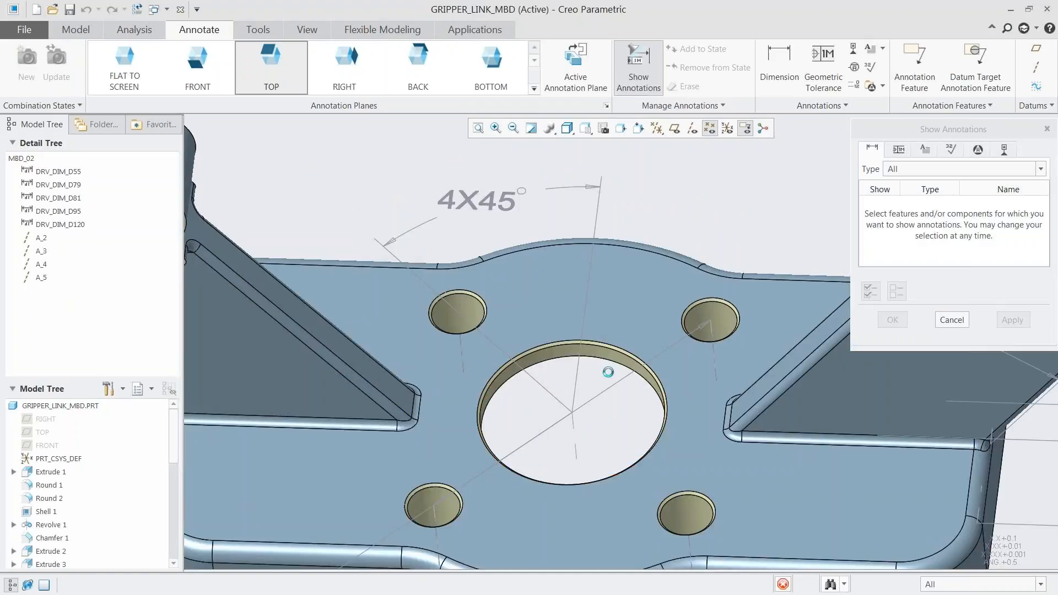
left_click(593, 369)
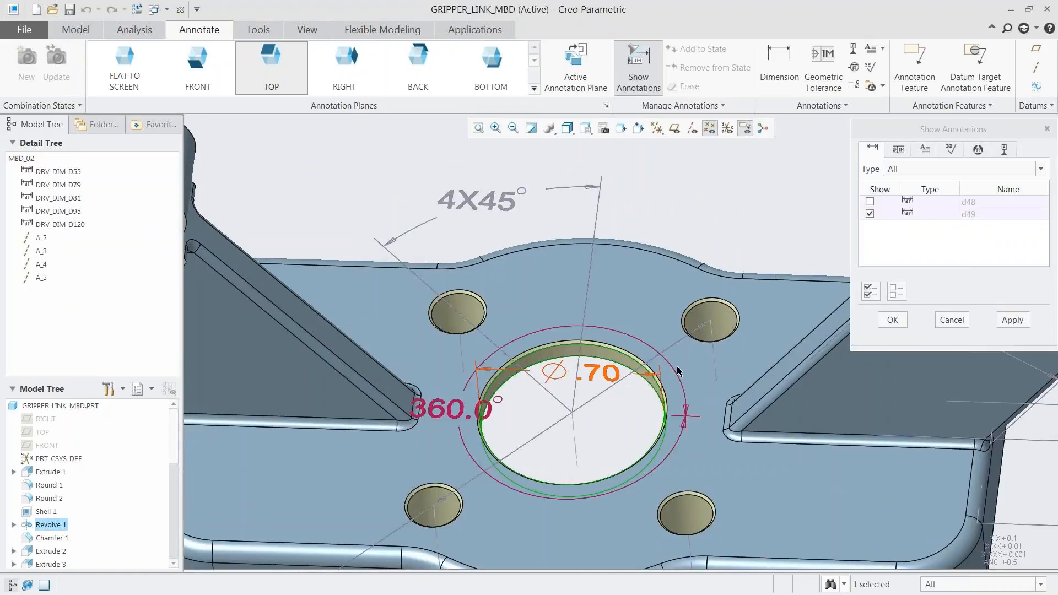
left_click(895, 319)
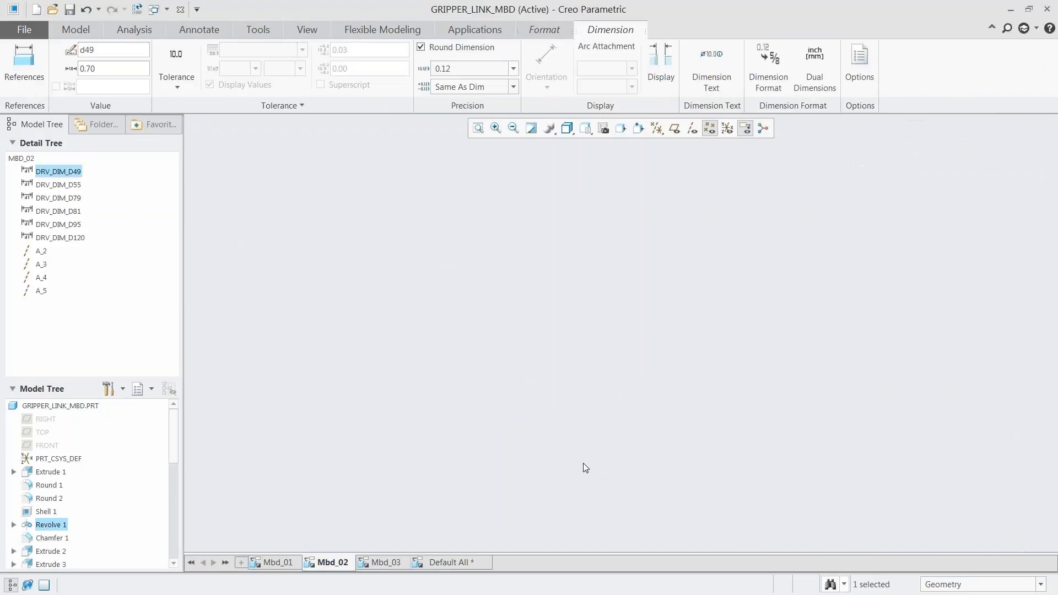
scroll(583, 464, "down", 5)
left_click_drag(591, 420, 626, 253)
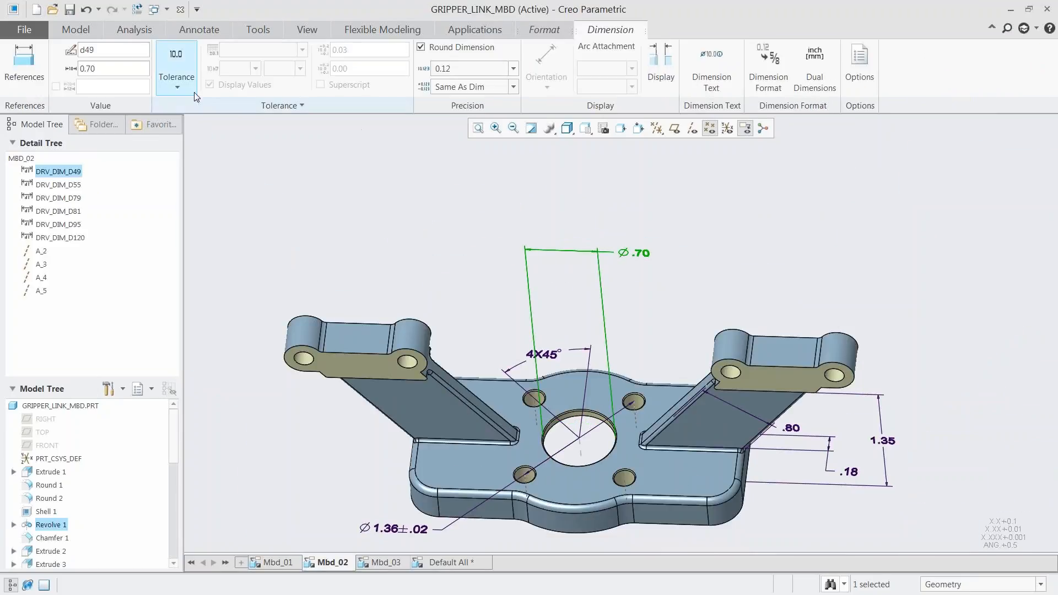
Step: Give the central hole's diameter dimension a plus-minus tolerance of +0.02 and -0.01
left_click(178, 89)
left_click(187, 141)
left_click_drag(350, 71, 345, 69)
type("1")
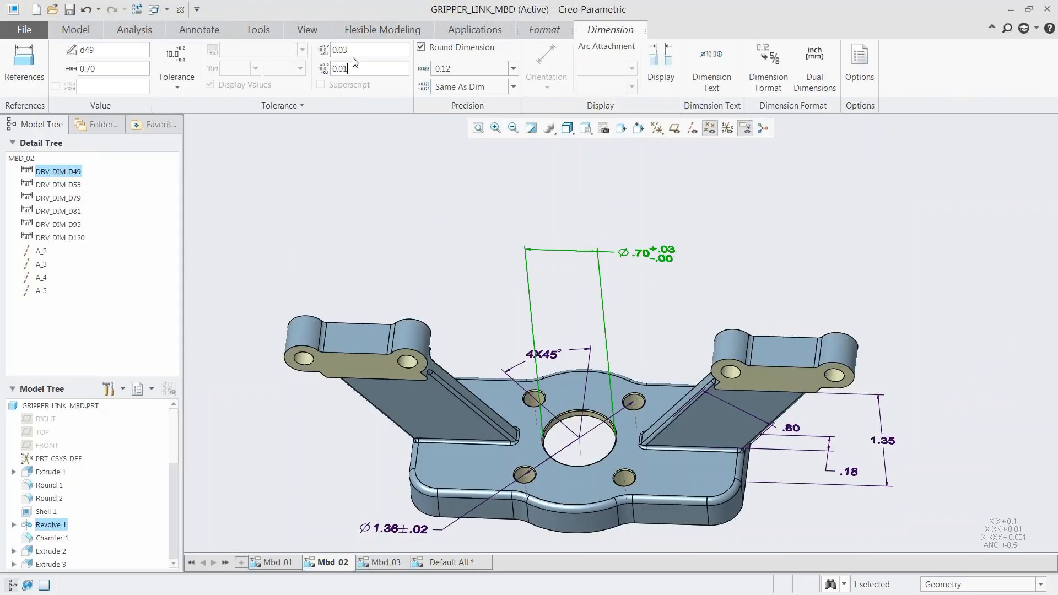
left_click(348, 50)
left_click_drag(346, 50, 343, 51)
type("2")
left_click(622, 271)
Step: Attach a geometric tolerance to the central hole's diameter dimension and make it a perpendicularity tolerance
scroll(622, 273, "down", 2)
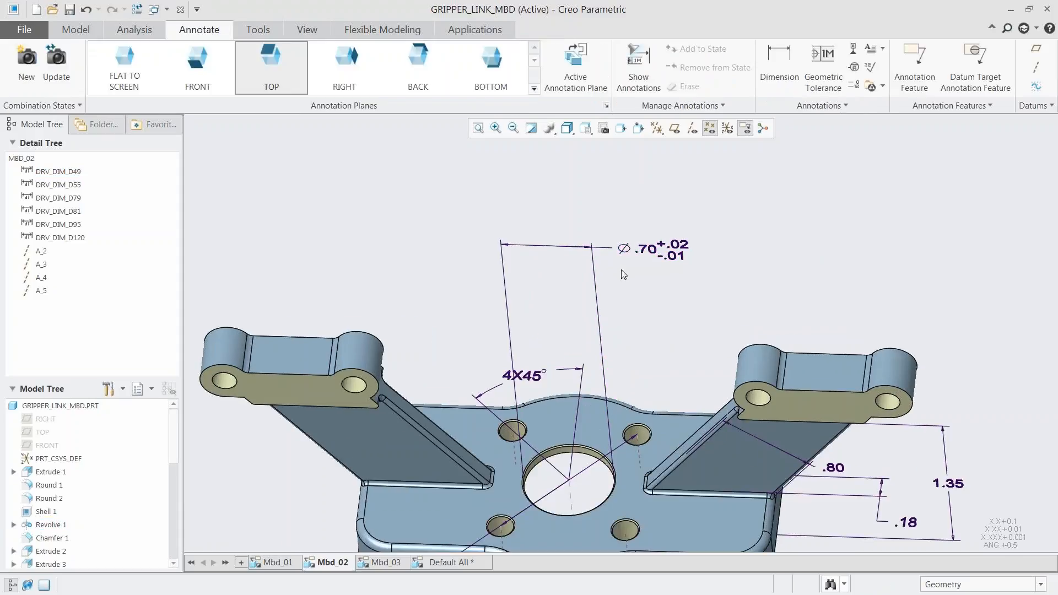
left_click(823, 60)
left_click(672, 246)
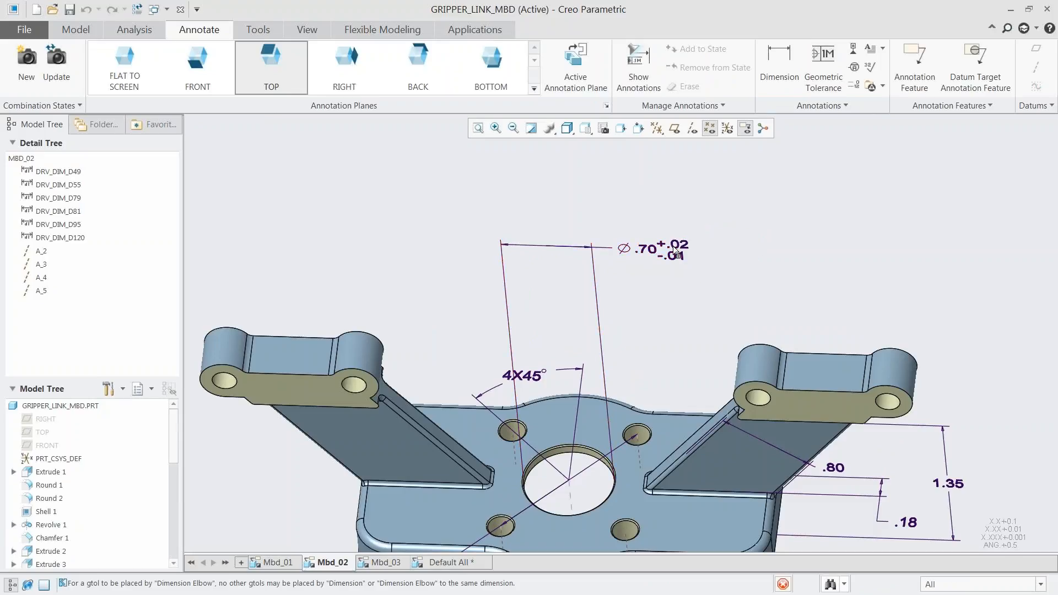
left_click(108, 90)
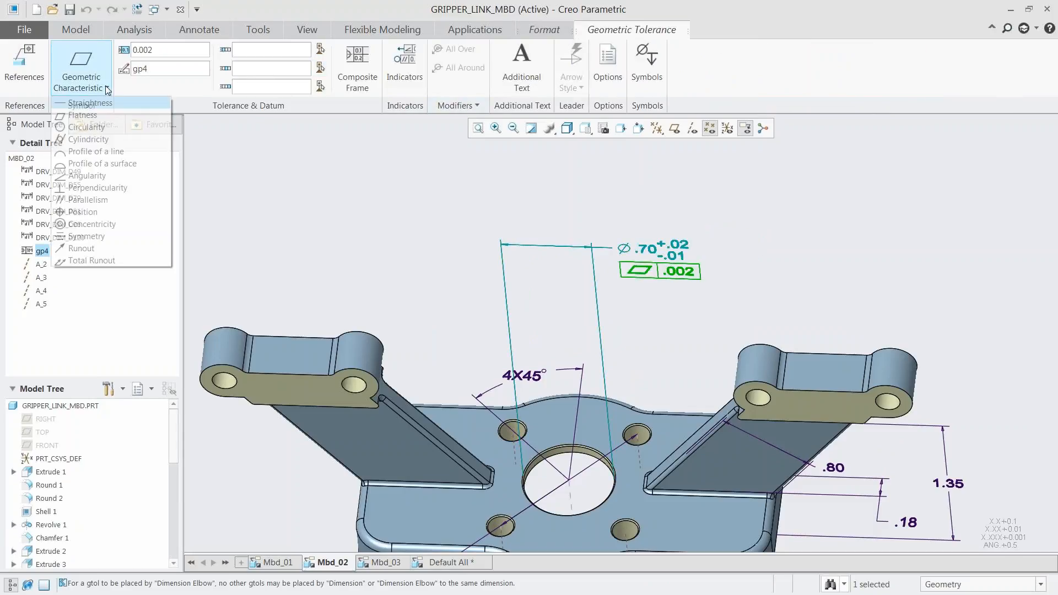
left_click(110, 188)
Step: Set the perpendicularity tolerance value to 0.003 with A as the primary datum reference
left_click_drag(149, 50, 162, 54)
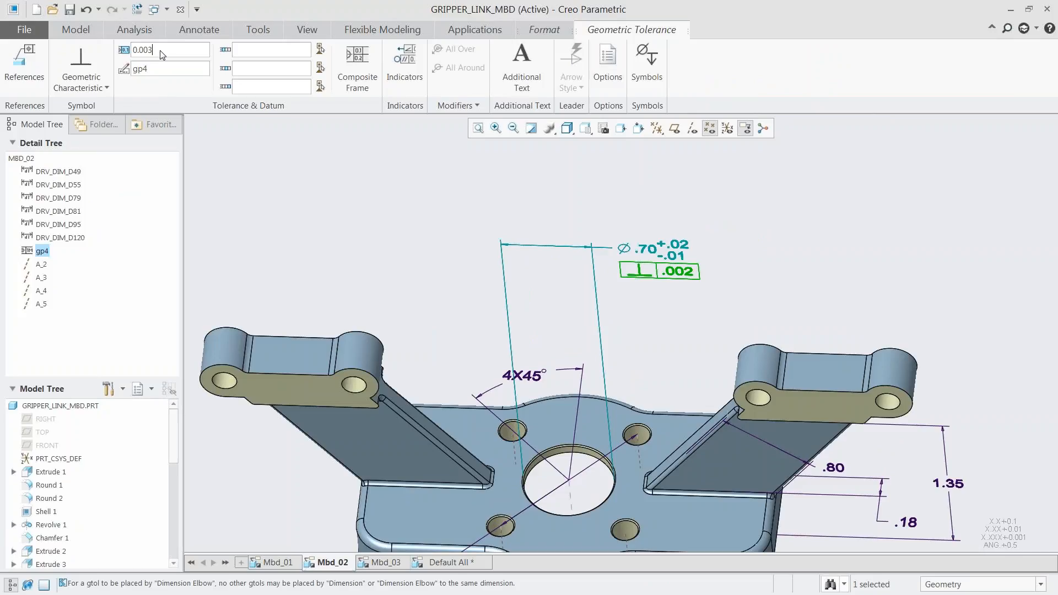
type("3")
left_click(251, 53)
type("A")
key("Return")
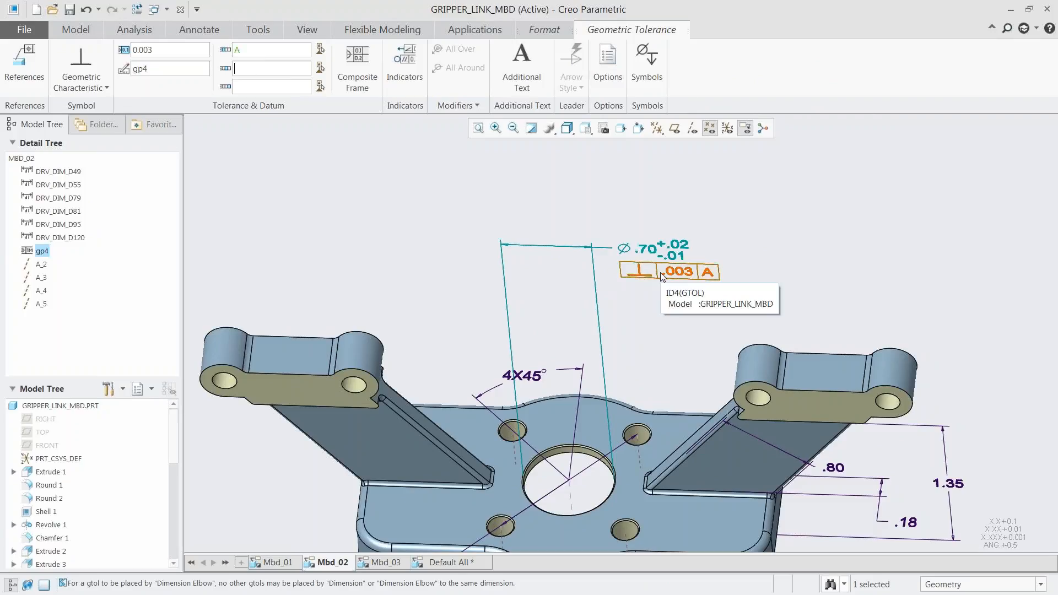
Step: Insert the diameter symbol before the 0.003 tolerance value and the circled M modifier after it
left_click(136, 51)
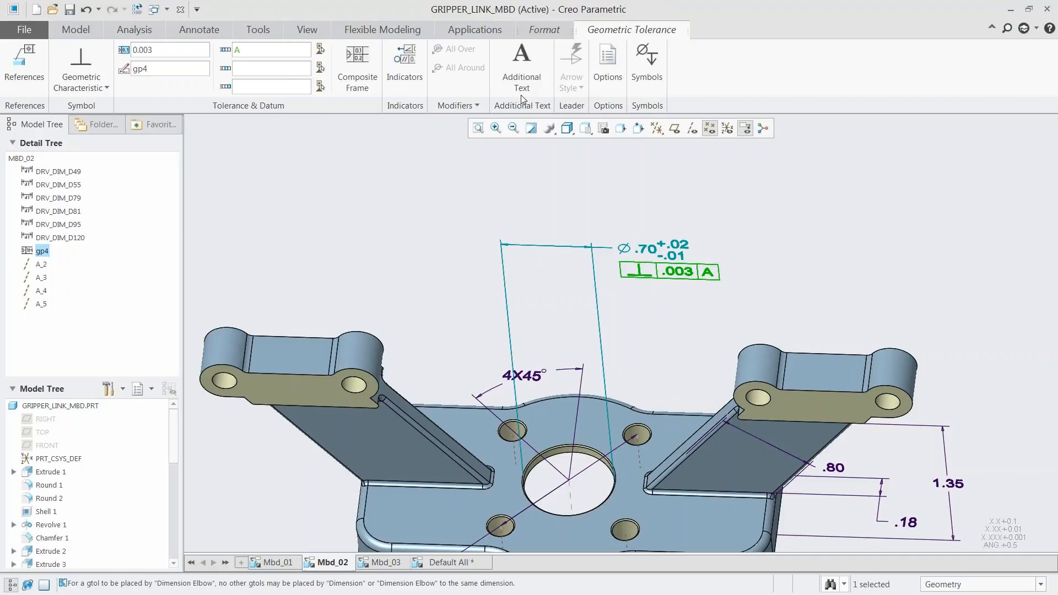
left_click(649, 59)
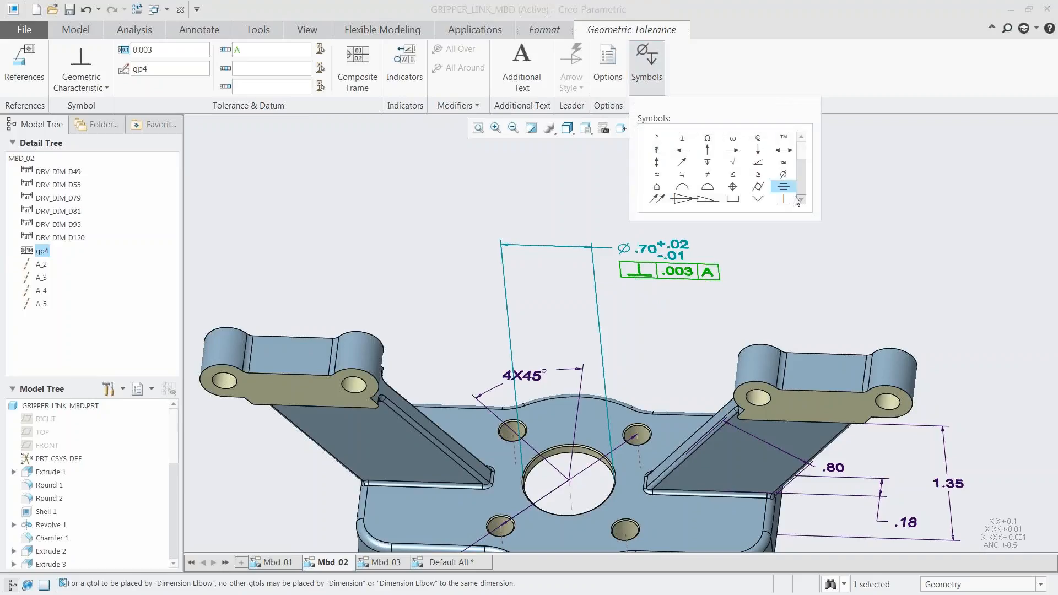
left_click(785, 174)
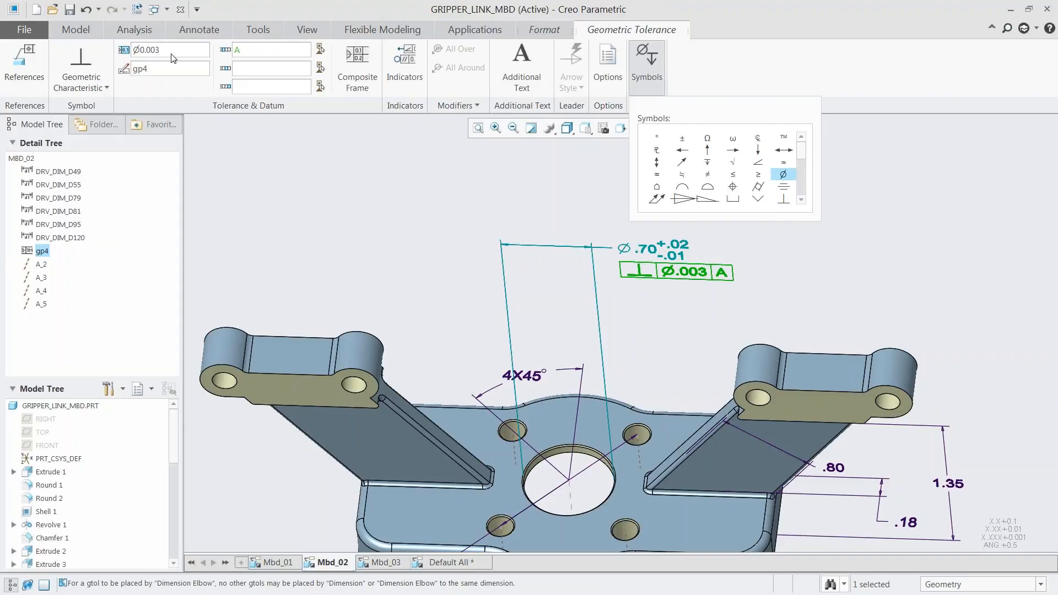
left_click(803, 183)
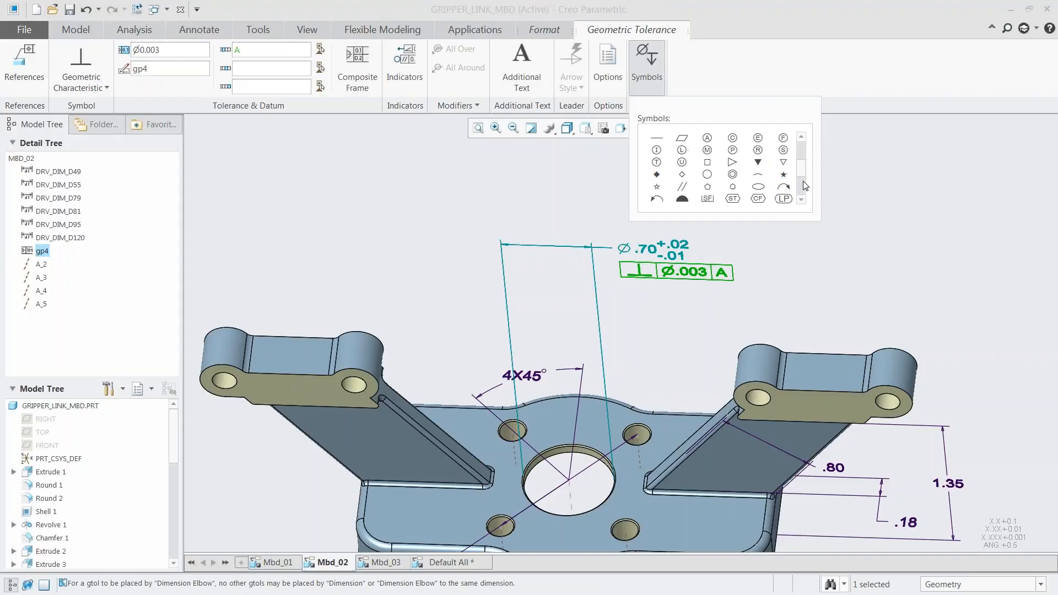
left_click(707, 150)
Step: Try appending the position symbol after the circled M modifier in the tolerance value
left_click_drag(805, 171, 806, 146)
left_click(732, 187)
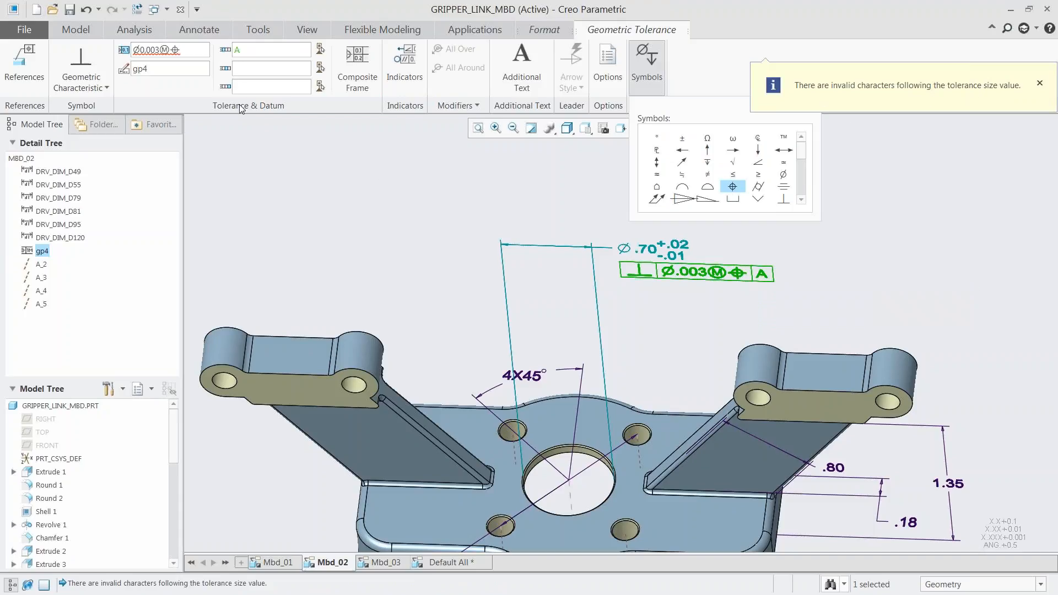
Step: Remove the position symbol from the end of the perpendicularity tolerance value and finish the tolerance
left_click(189, 55)
key("BackSpace")
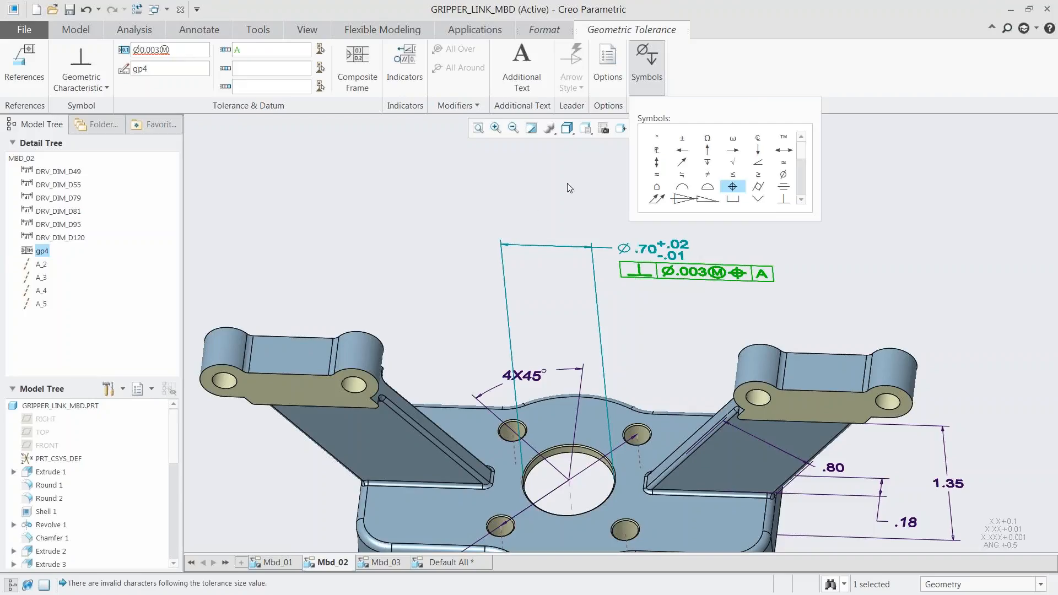
left_click(581, 179)
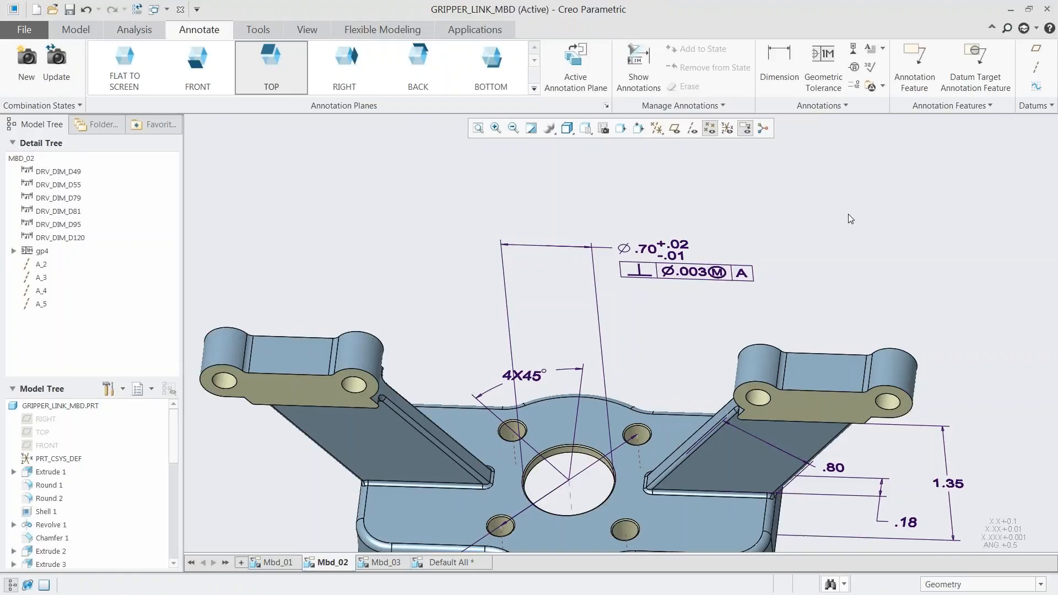
Step: Attach datum feature symbol B to the witness line of the central hole's diameter dimension, placed level with the dimension line
left_click(853, 49)
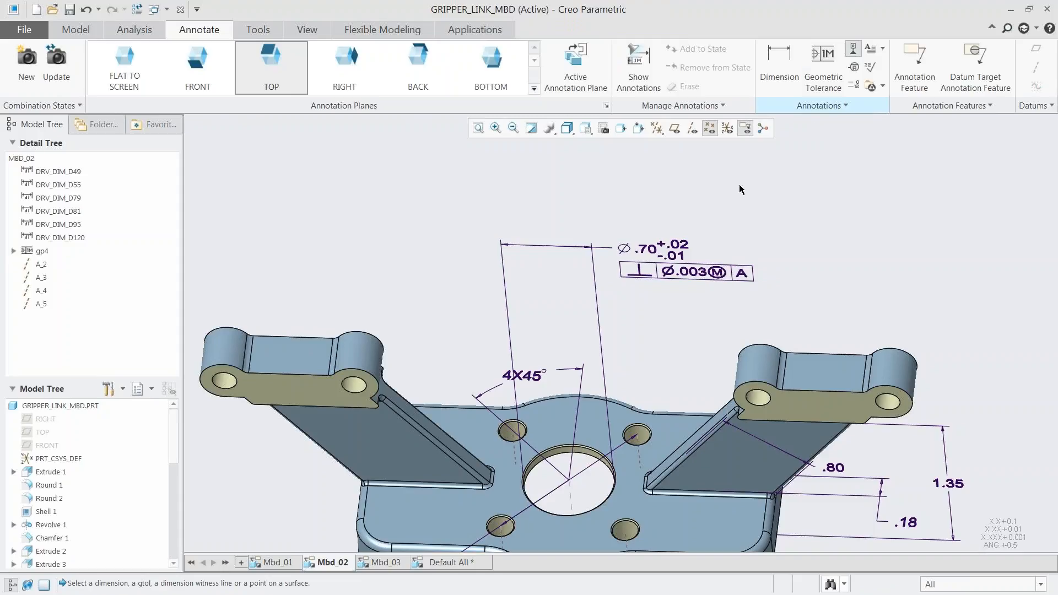
left_click(497, 262)
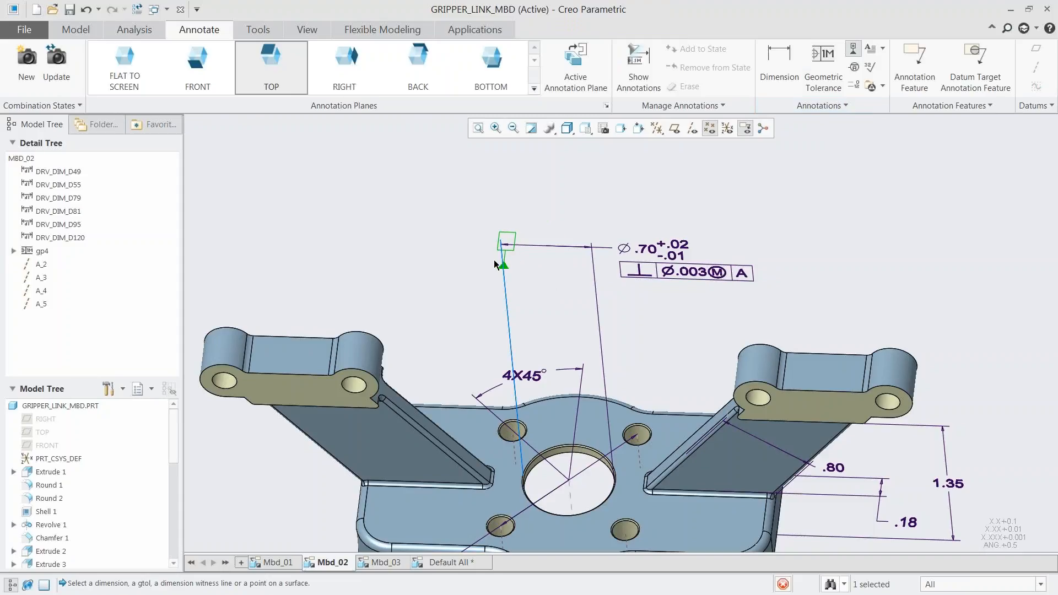
middle_click(452, 243)
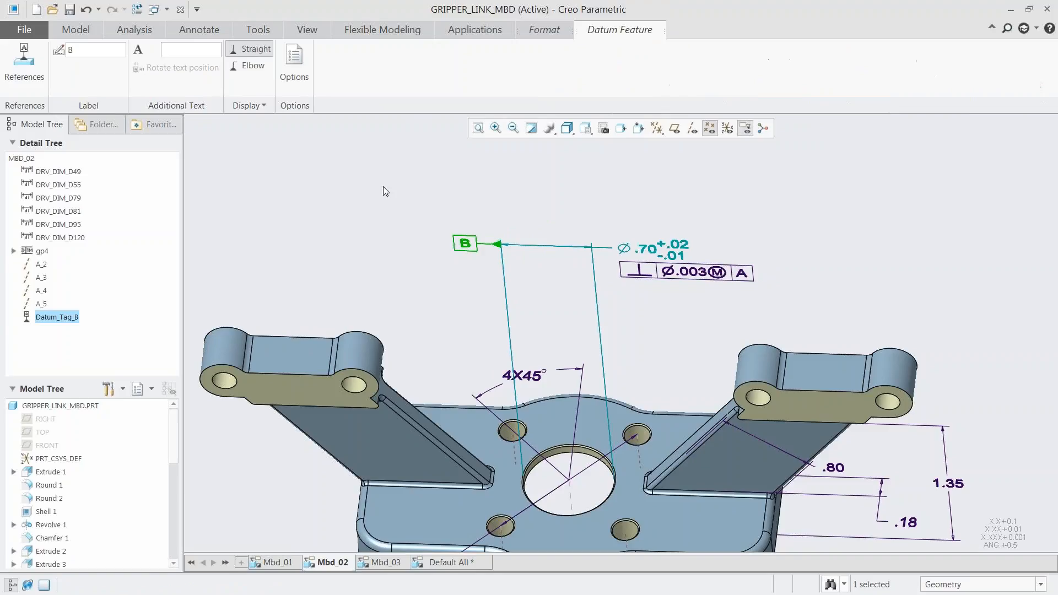
Step: Add the central hole's cylindrical surface as a semantic reference of datum feature symbol B
left_click(24, 61)
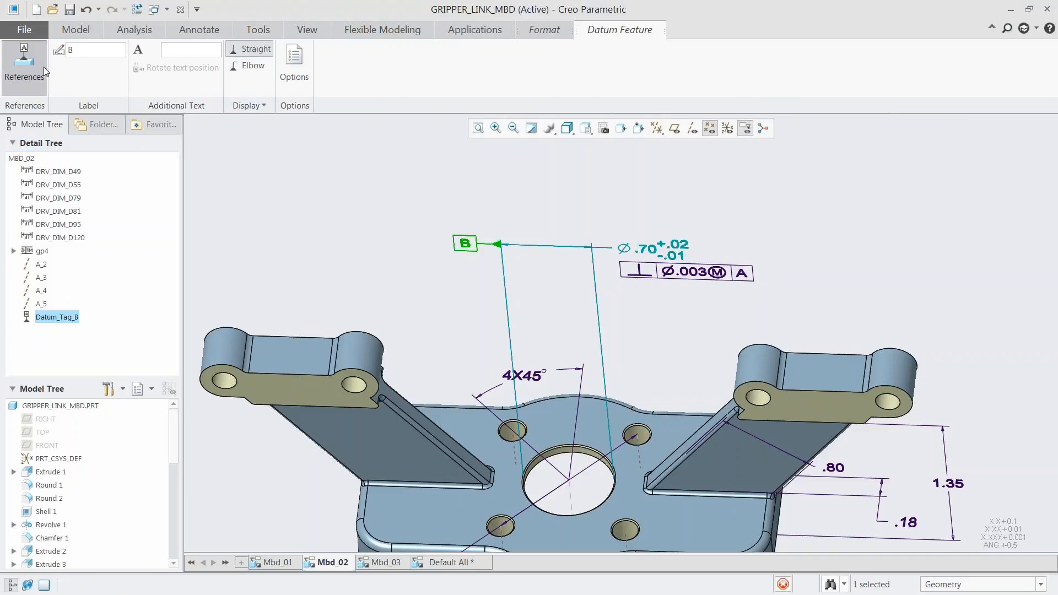
left_click(579, 457)
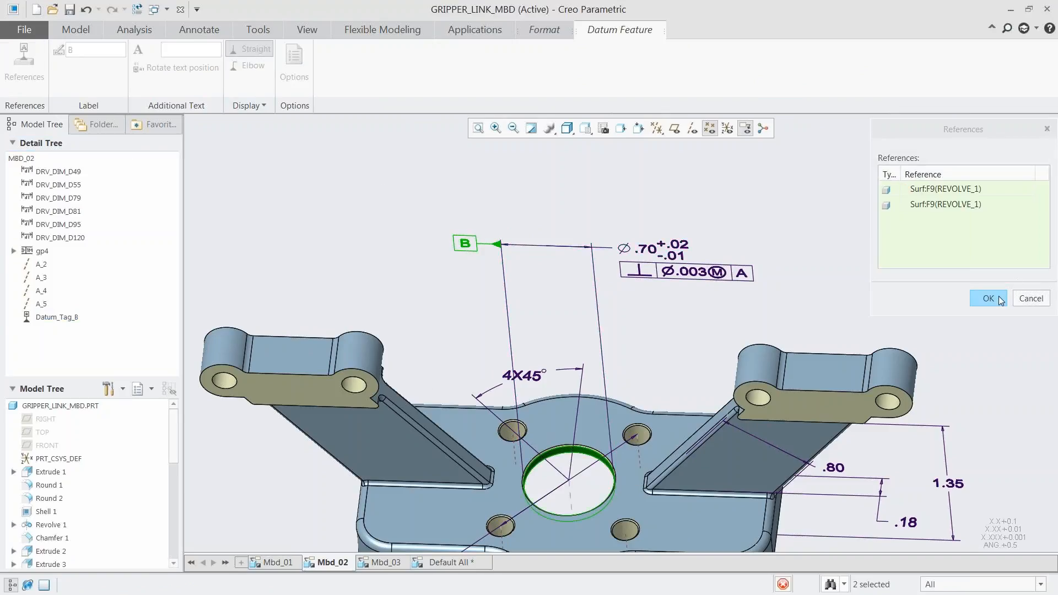
left_click(988, 298)
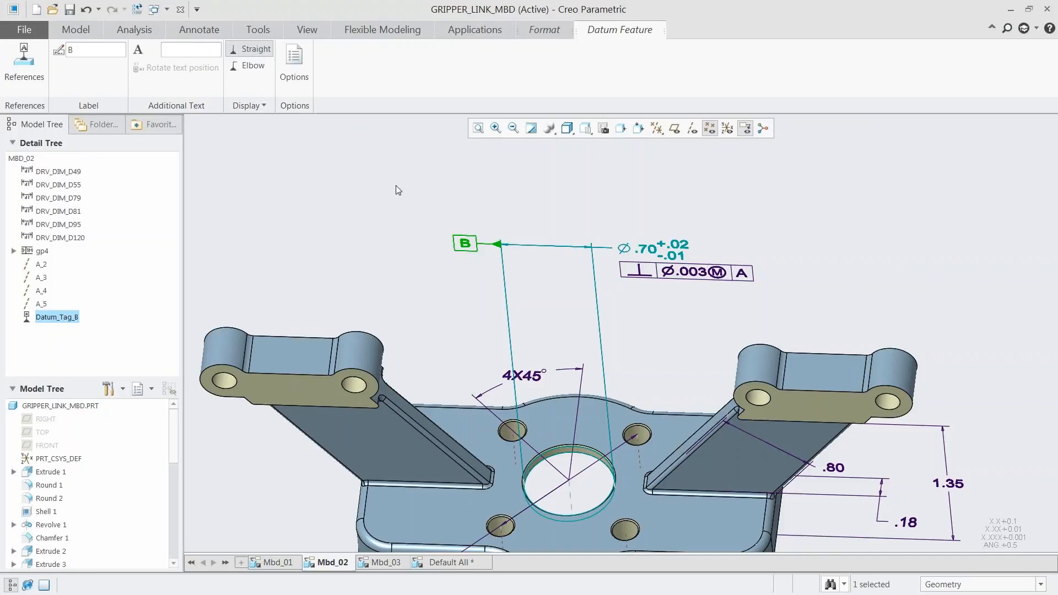
left_click(664, 193)
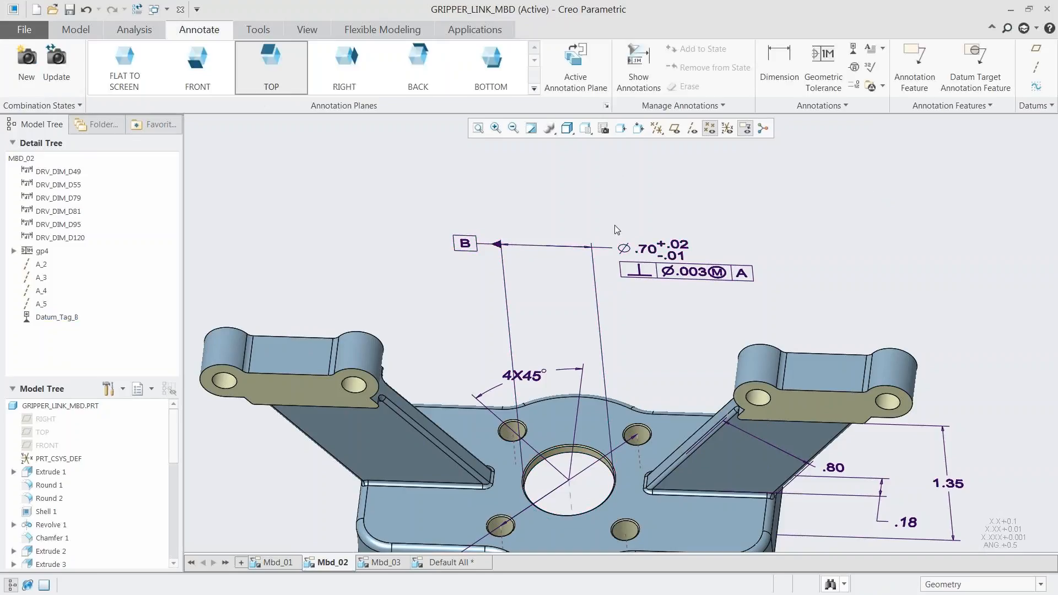
Step: Show the diameter dimension of the four small holes and place its text below the front edge of the base plate
scroll(620, 217, "up", 2)
scroll(634, 272, "down", 1)
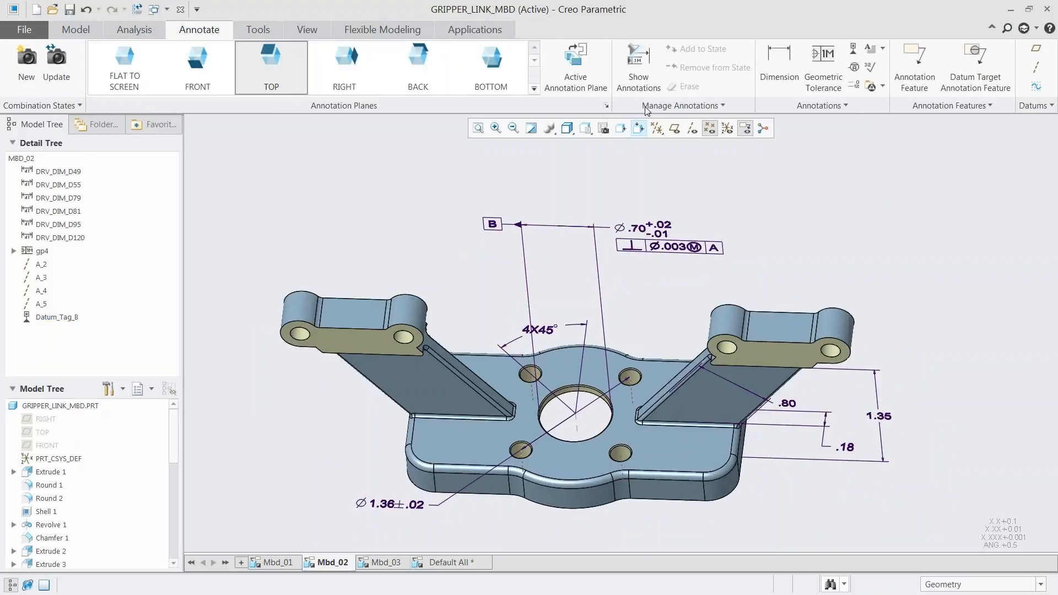
left_click(636, 70)
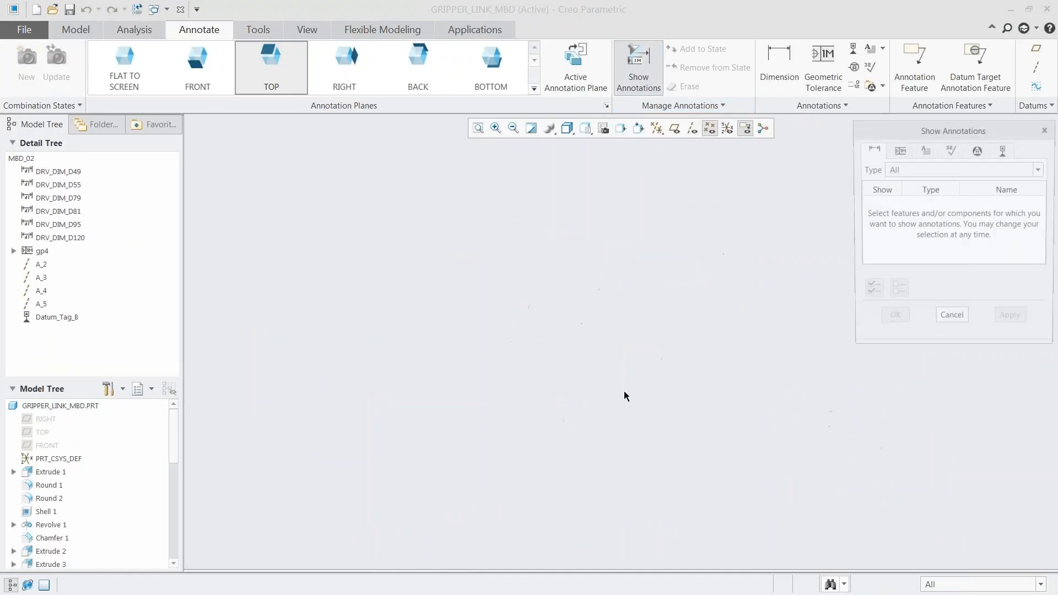
left_click(621, 469)
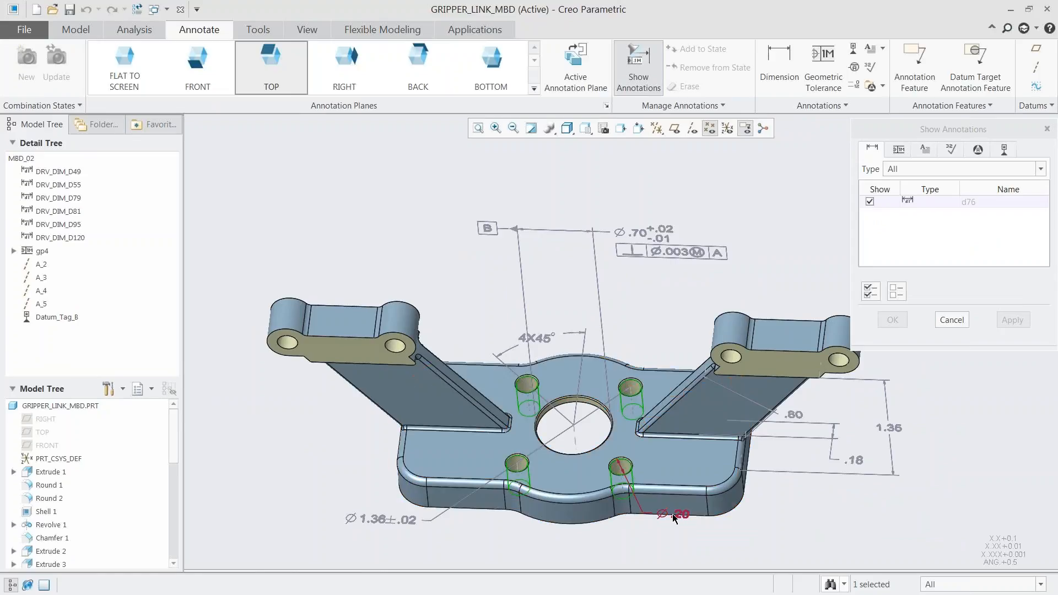
left_click(892, 320)
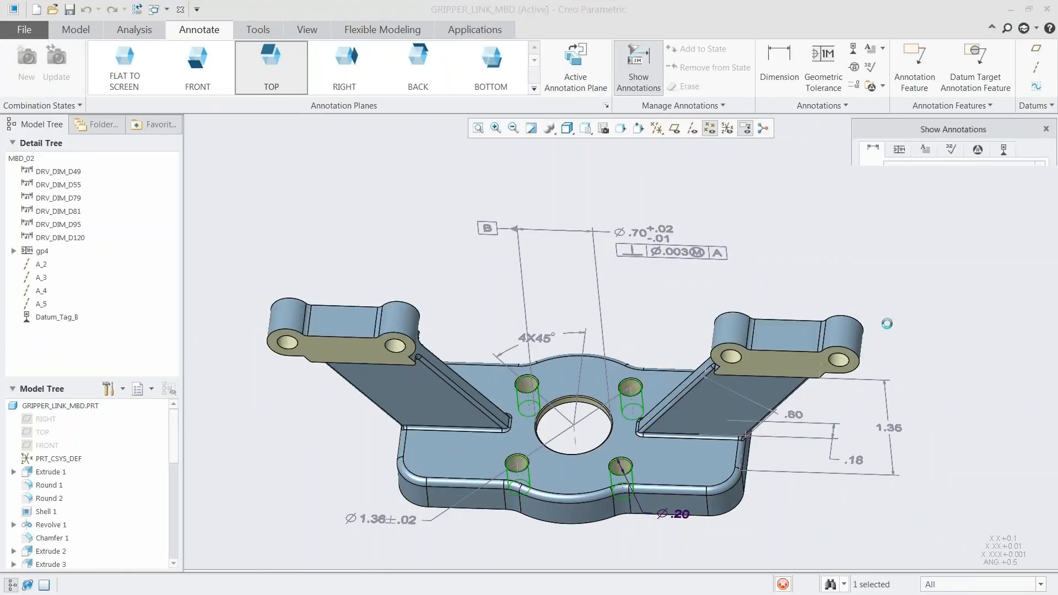
left_click_drag(676, 500, 670, 528)
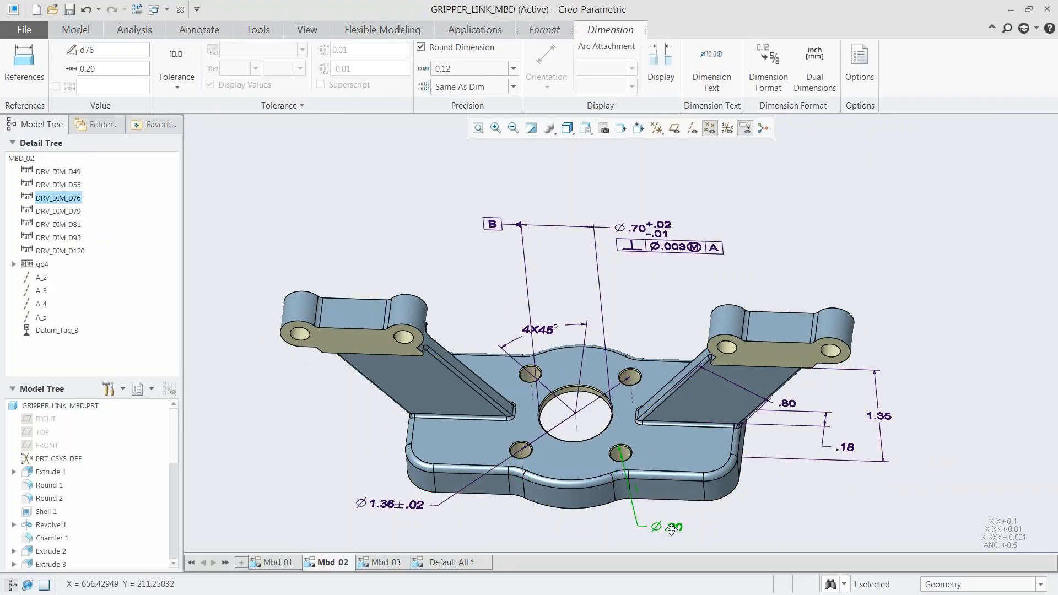
Step: Give the small holes' diameter dimension a Plus-Minus tolerance and set its precision to three decimals (0.123)
scroll(581, 327, "up", 1)
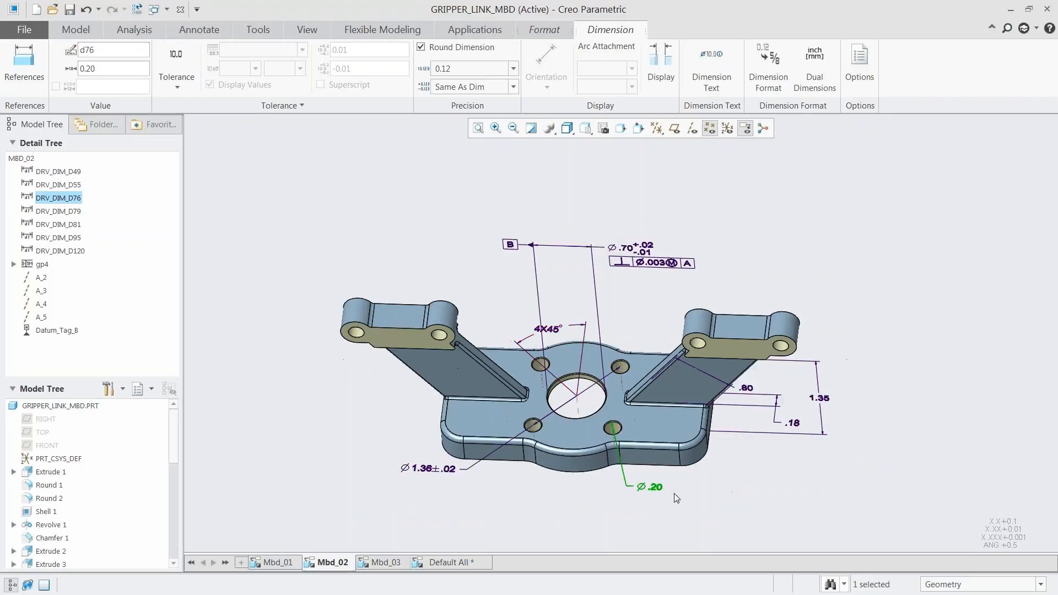
scroll(674, 494, "down", 1)
left_click(176, 80)
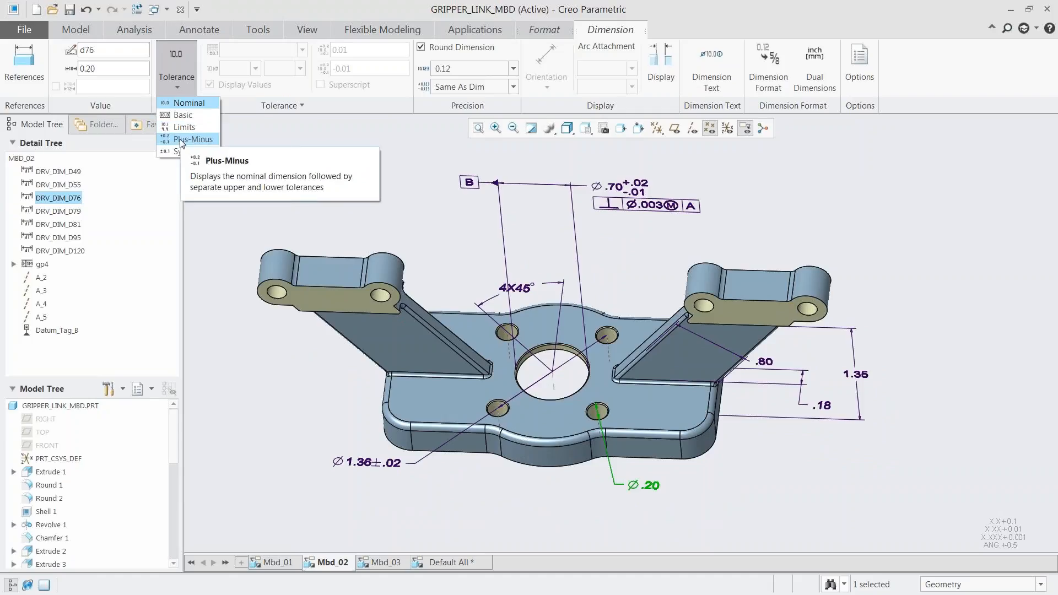
left_click(183, 139)
left_click(513, 68)
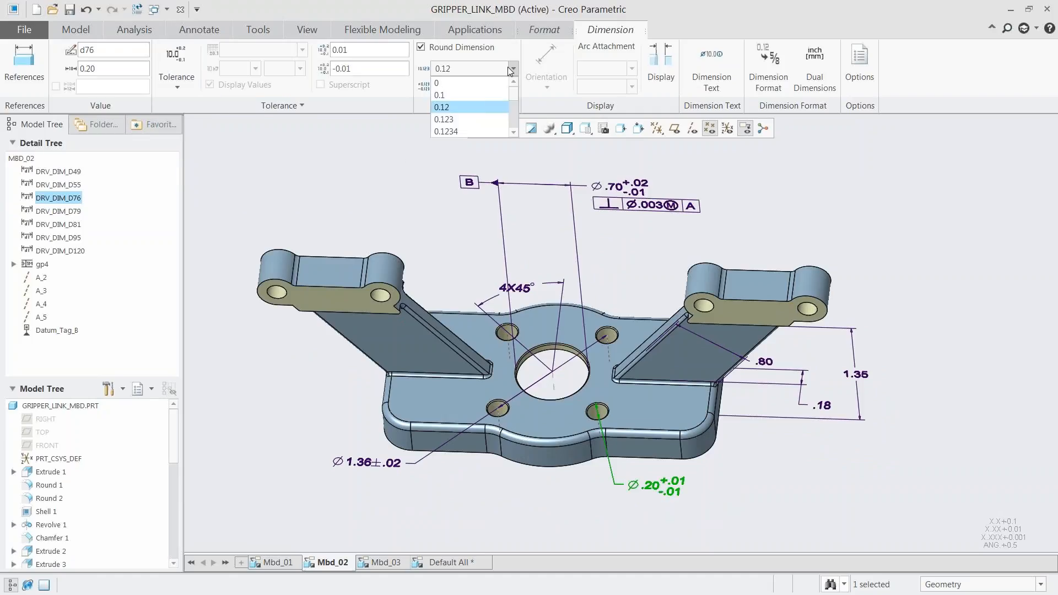
left_click(447, 119)
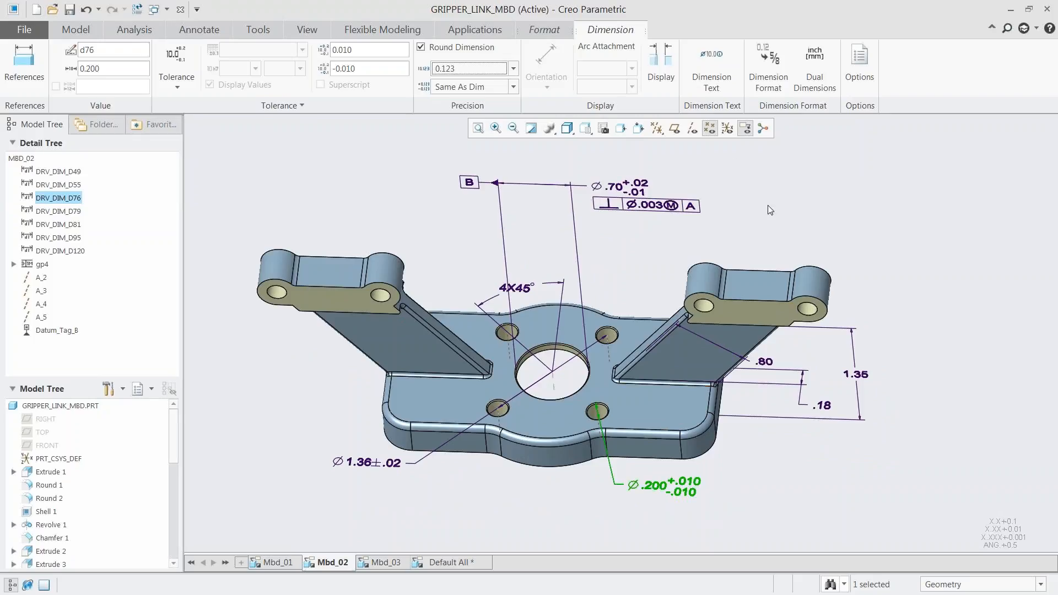
Step: Add the prefix 4X before the diameter symbol of the small holes' dimension
left_click(708, 61)
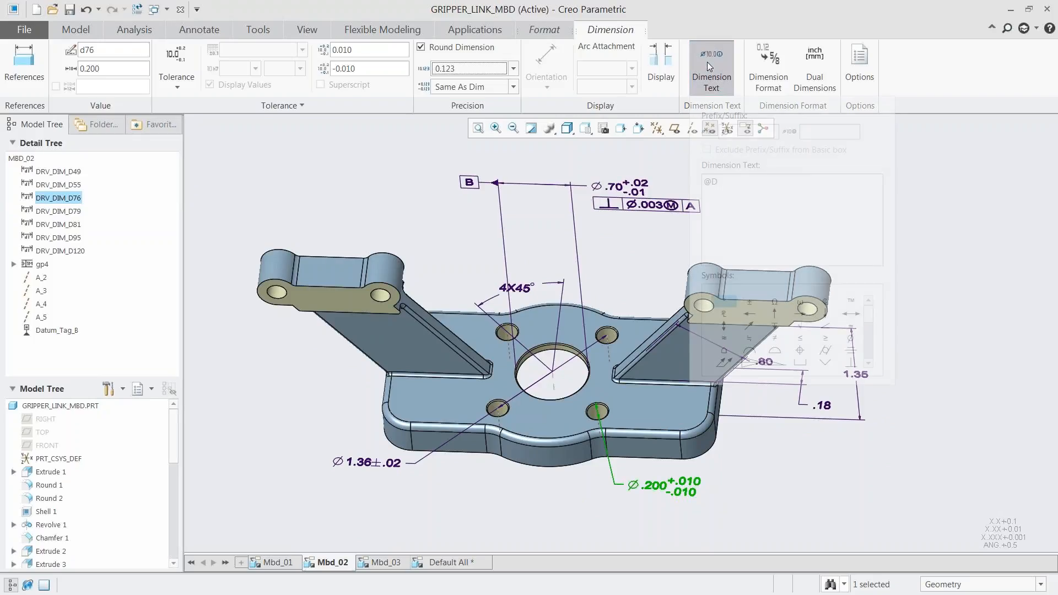
key("Home")
type("4X")
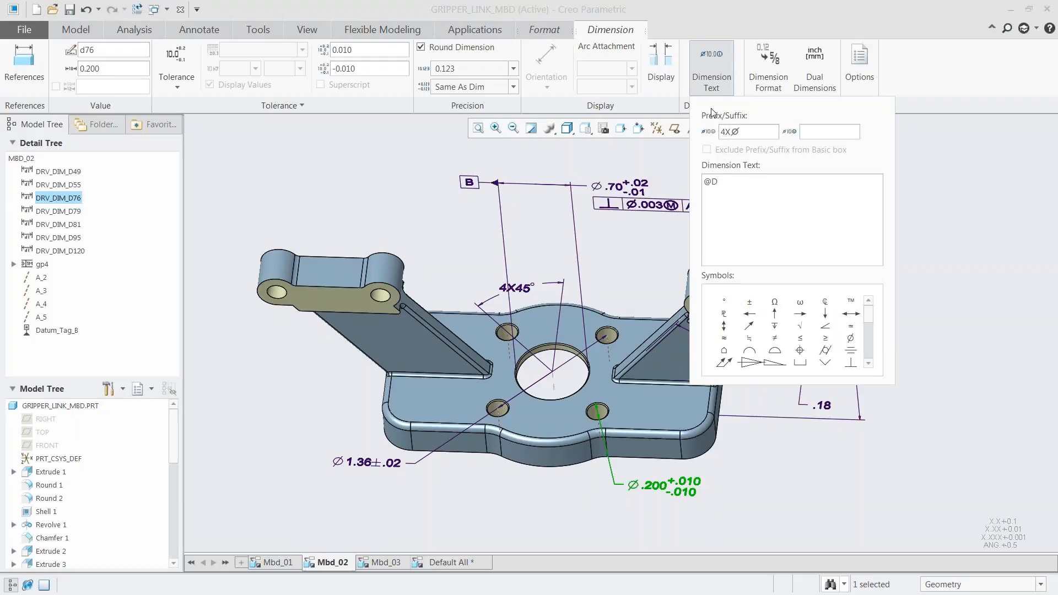
left_click(711, 62)
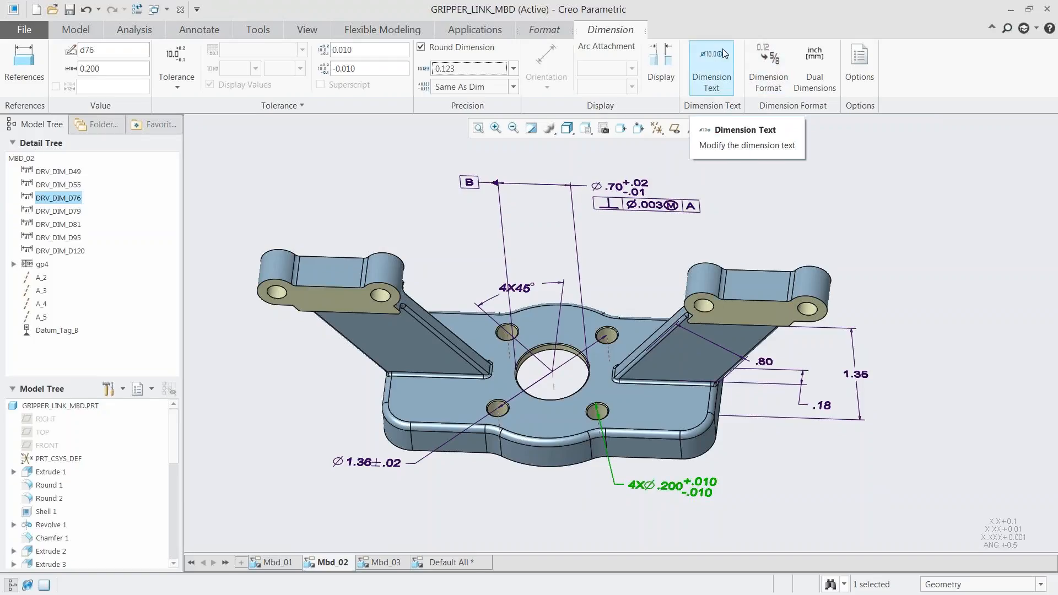
left_click(817, 165)
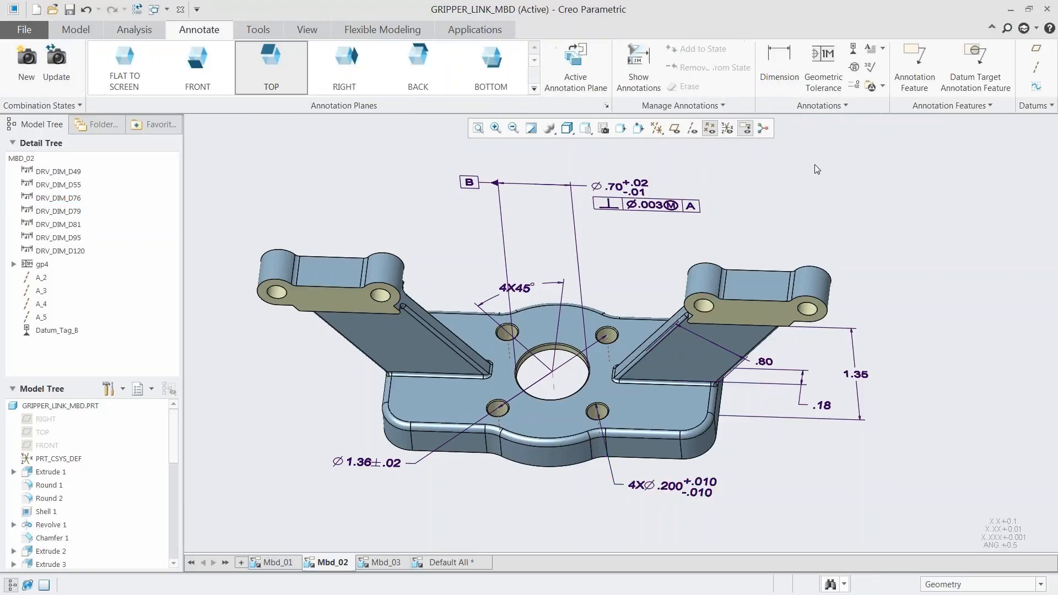
Step: Attach a geometric tolerance below the 4X small-hole diameter dimension and make it a position tolerance
left_click(823, 67)
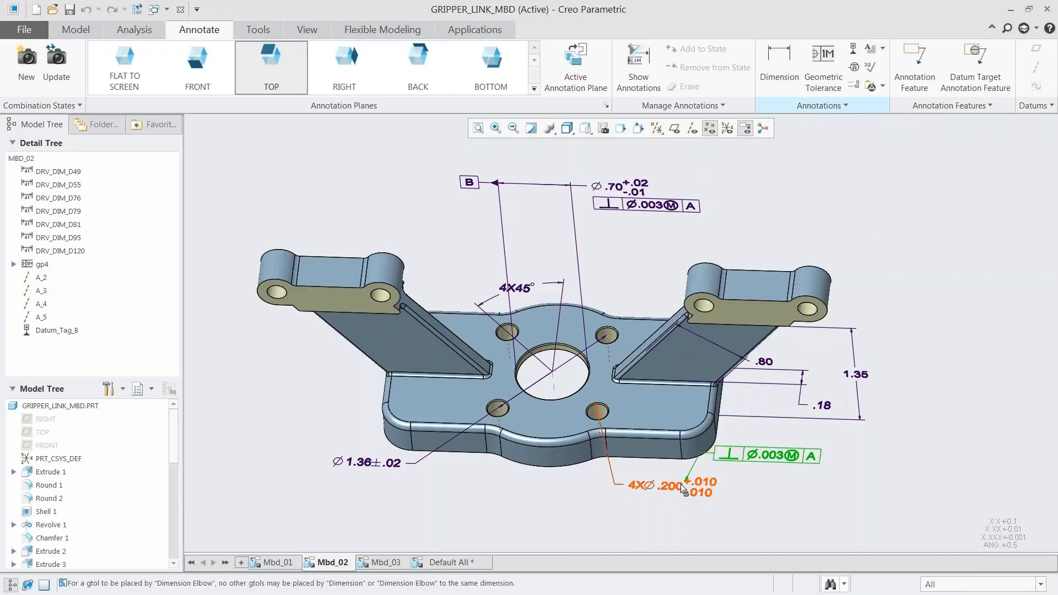
left_click(632, 504)
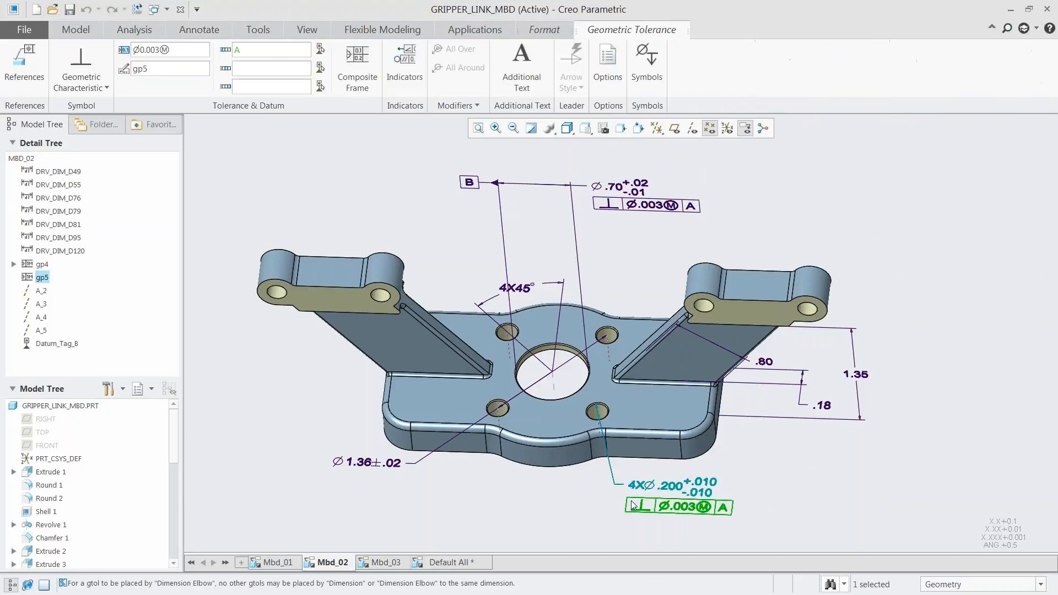
left_click(105, 88)
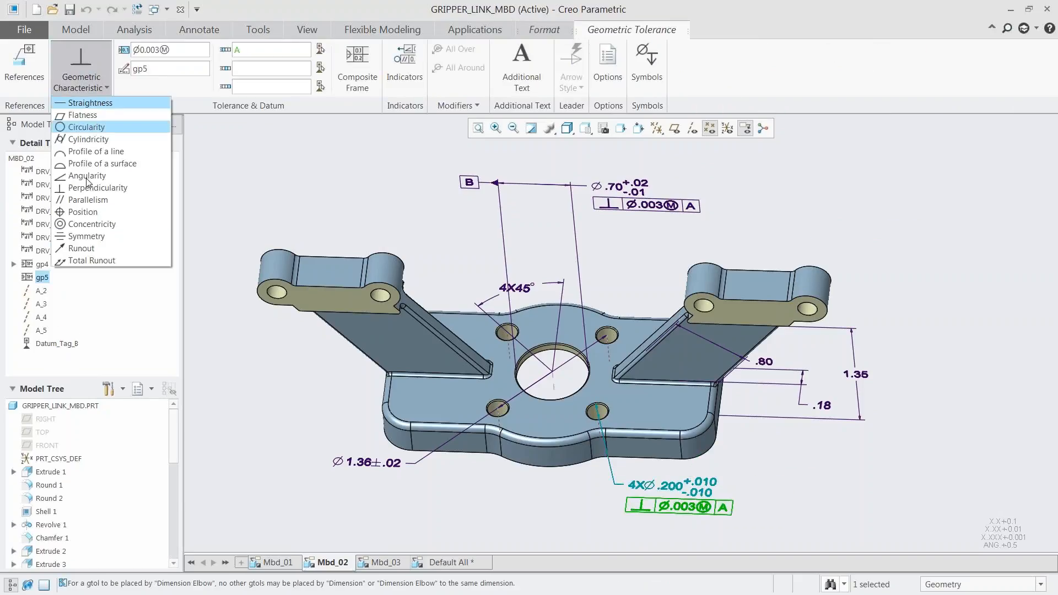
left_click(81, 212)
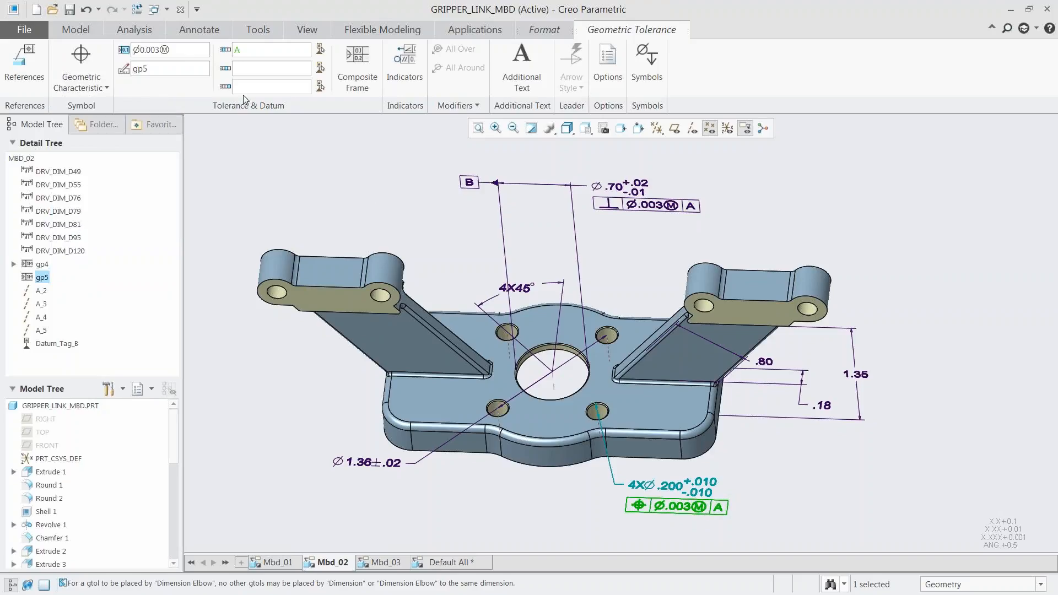
Step: Set the position tolerance value to 0.002 and enter B as the secondary datum reference
left_click_drag(159, 49, 156, 51)
type("2")
left_click(243, 70)
type("B")
Step: Insert the circled M modifier after the secondary datum reference B of the position tolerance
left_click(644, 67)
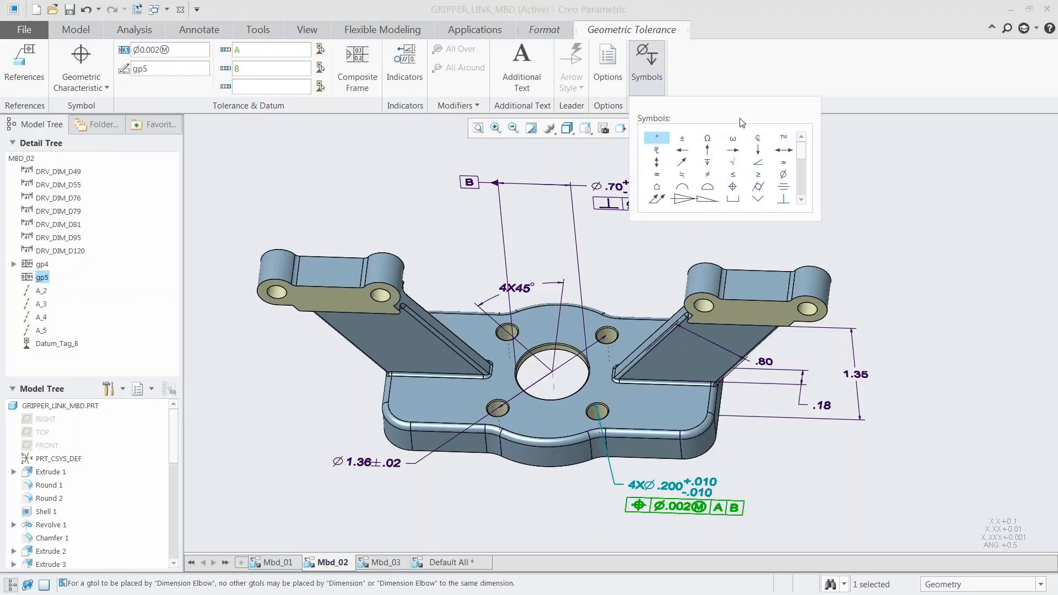
left_click(802, 188)
left_click(707, 150)
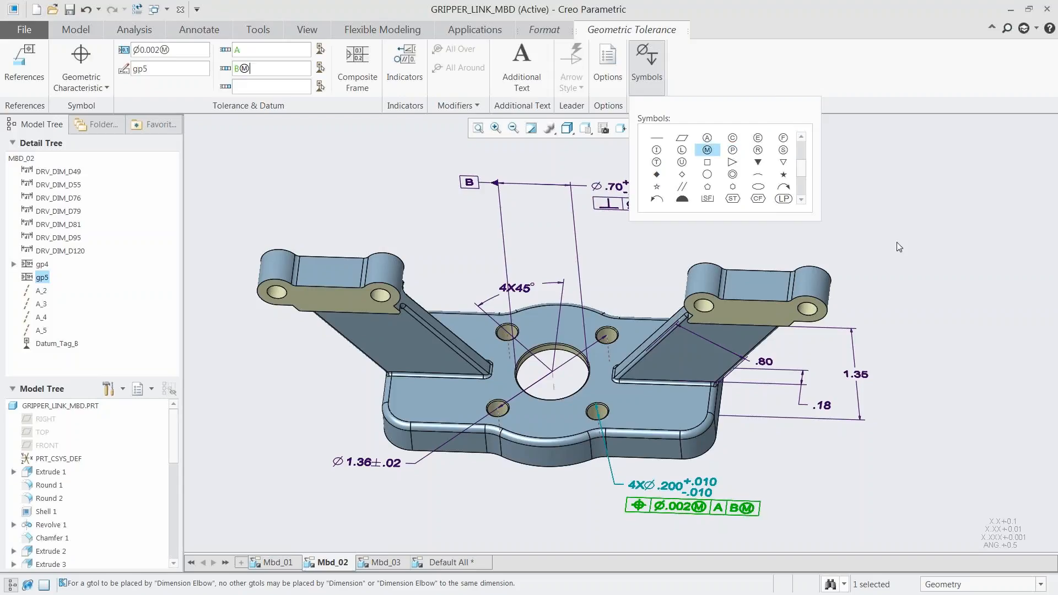
left_click(664, 82)
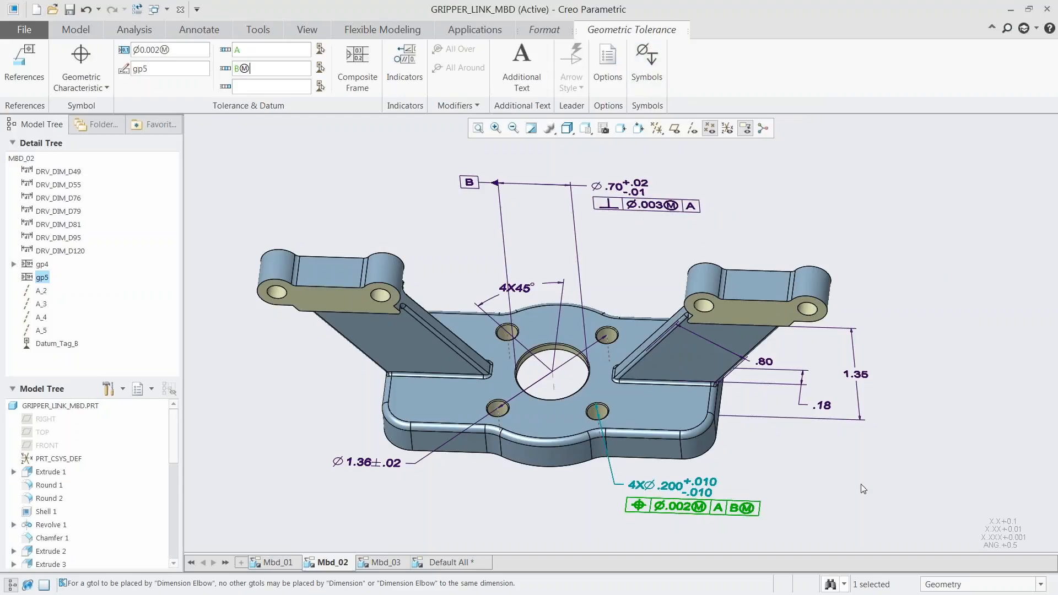
Step: Add the right-aligned additional text "4 SURFACES" below the position tolerance frame
left_click(515, 75)
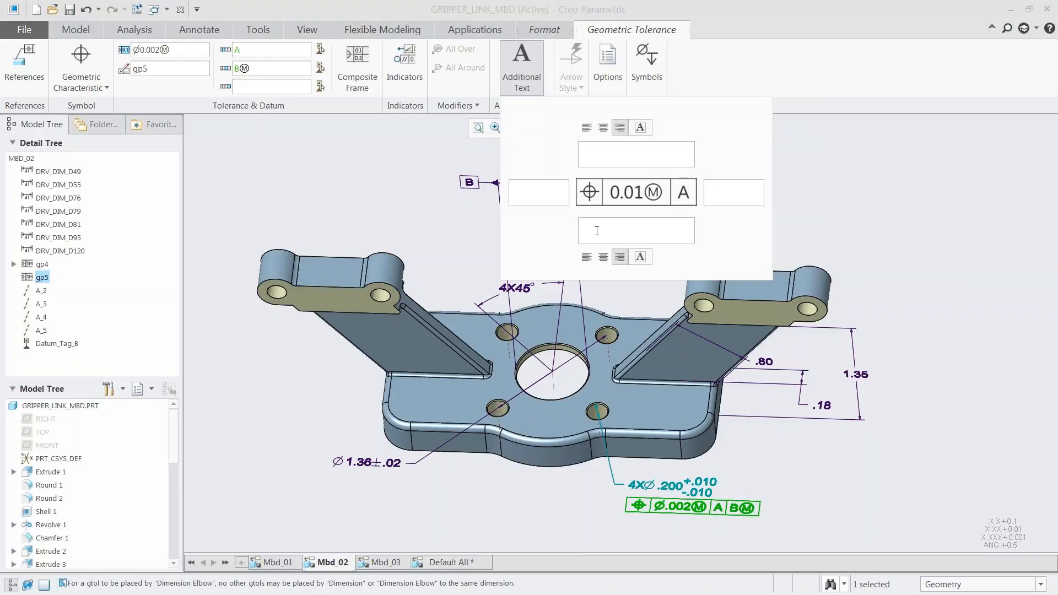
type("4 SURFACES")
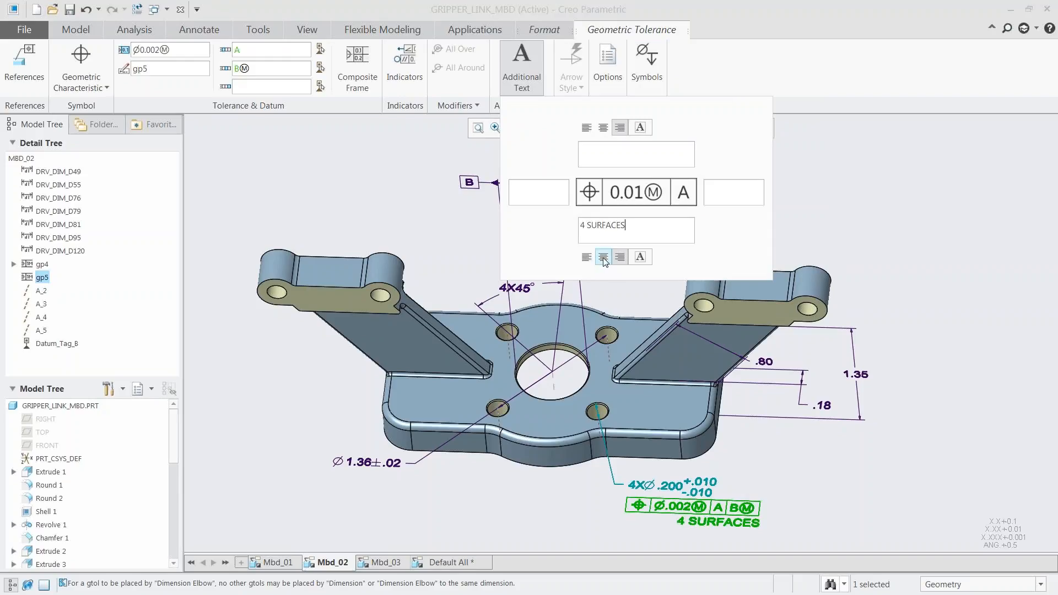
left_click(603, 257)
left_click(624, 261)
left_click(527, 64)
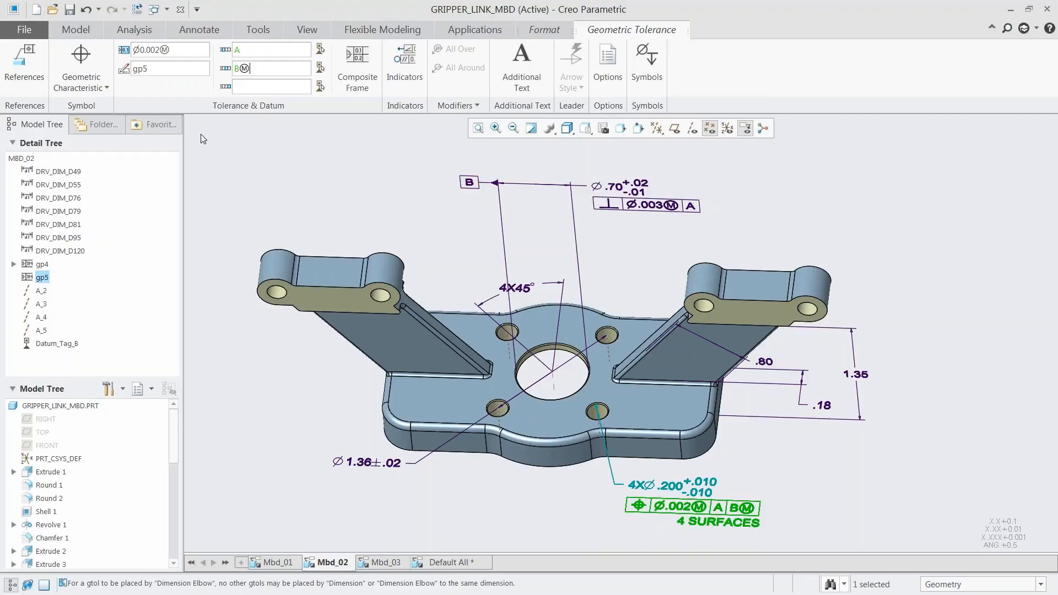
Step: Add the cylindrical surfaces of all four small base holes as semantic references of the position tolerance
left_click(26, 69)
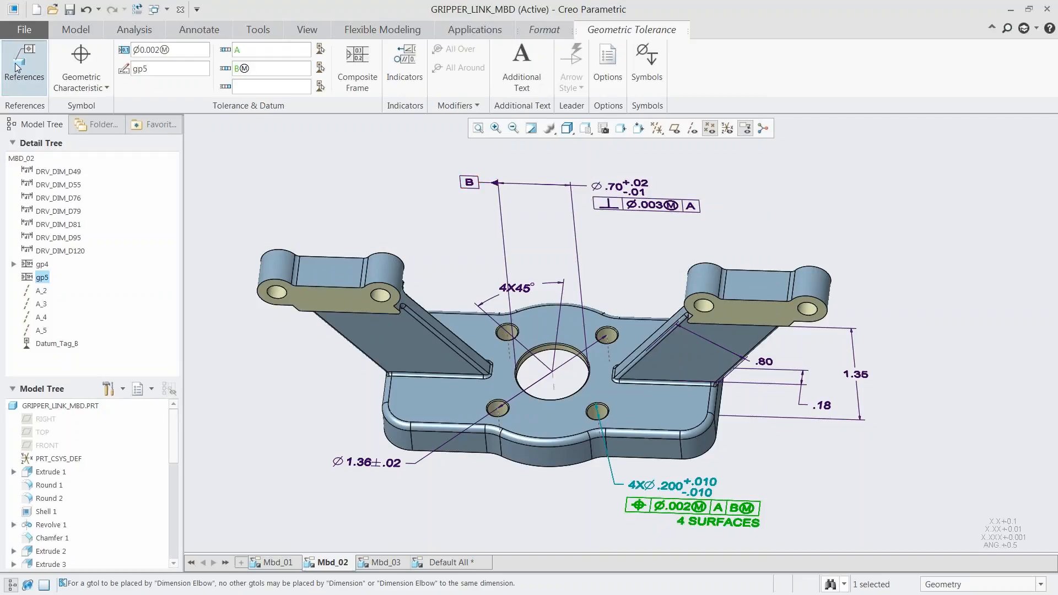
left_click(497, 409)
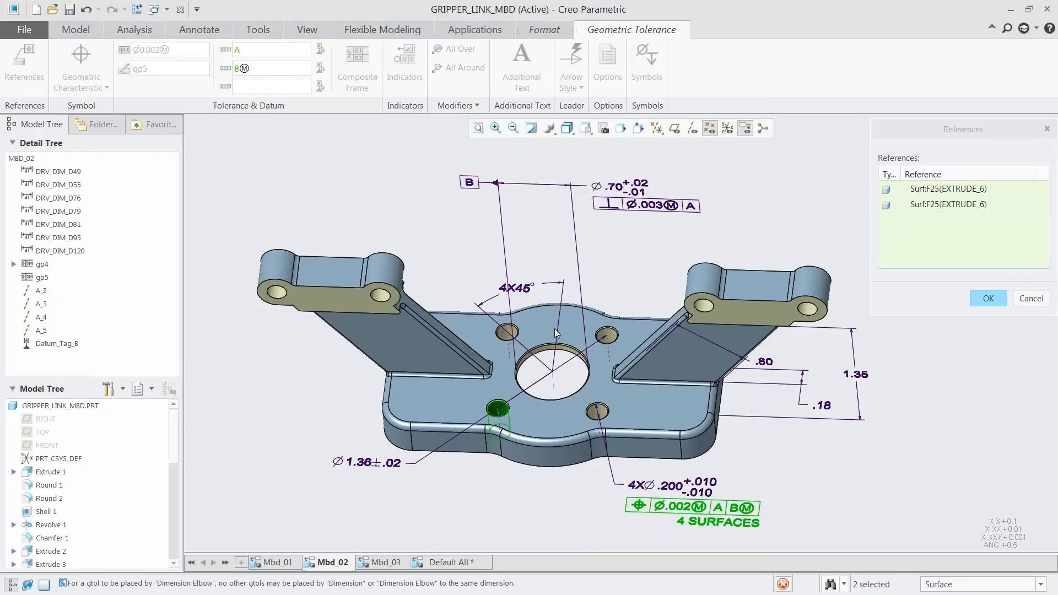
left_click(507, 333)
left_click(607, 338)
left_click(599, 417)
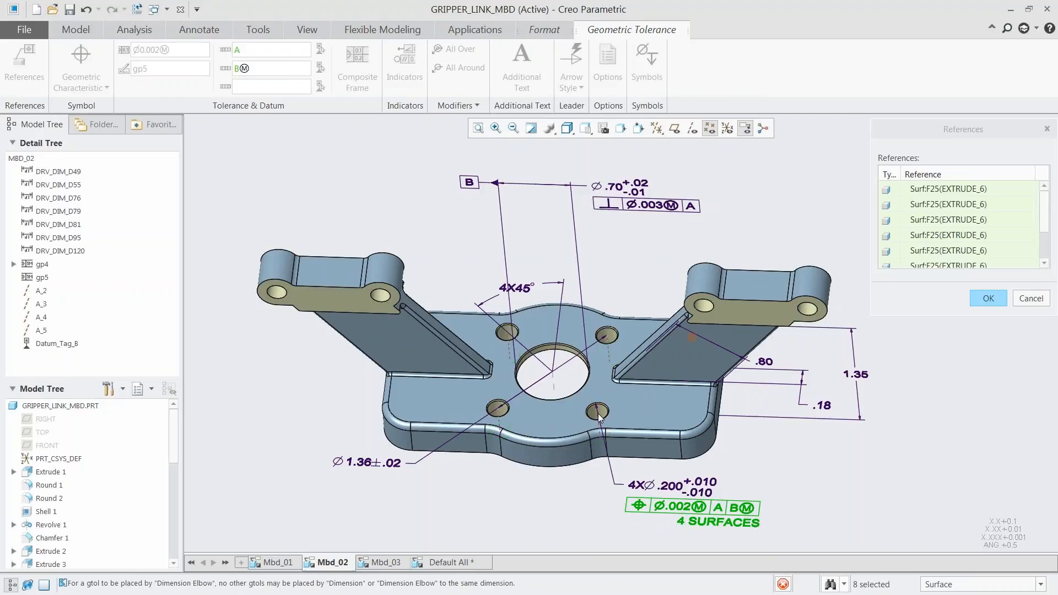
left_click(985, 300)
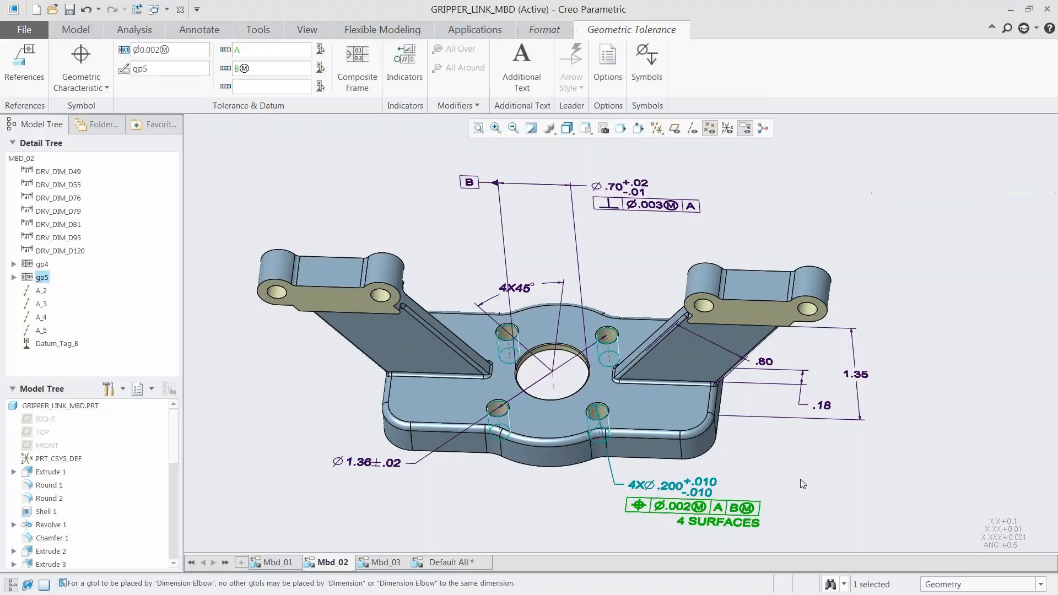
left_click(764, 461)
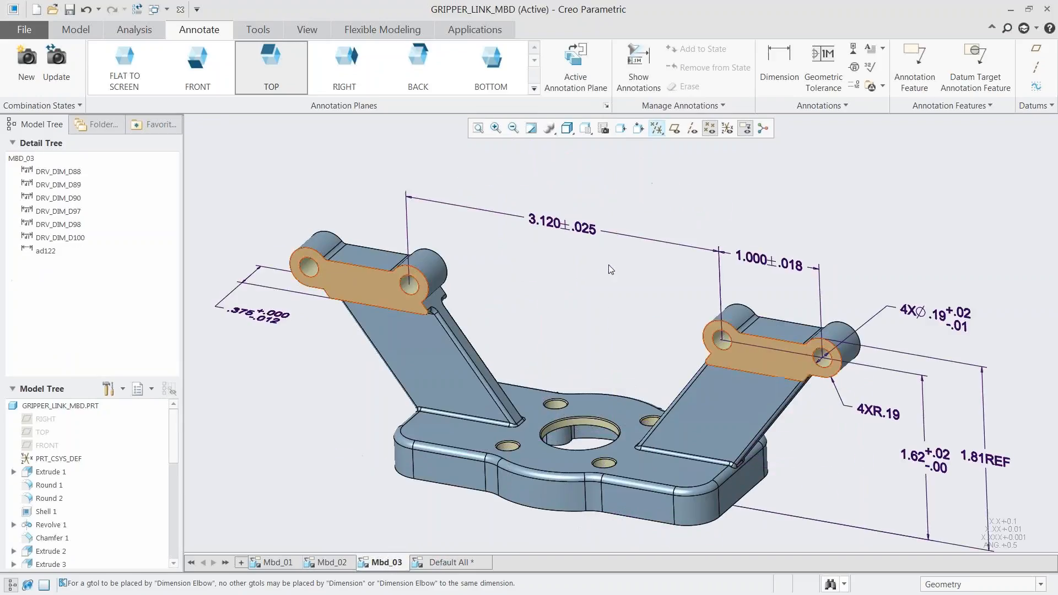
Step: In combination state Mbd_03, attach a geometric tolerance to the .375 thickness dimension and make it a perpendicularity tolerance
left_click(821, 59)
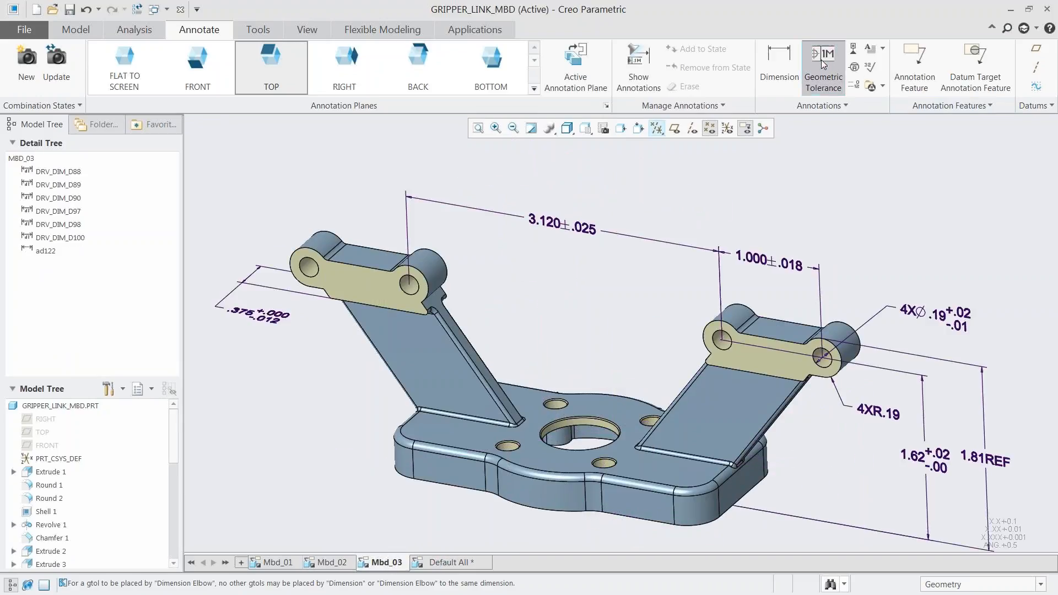
left_click(281, 326)
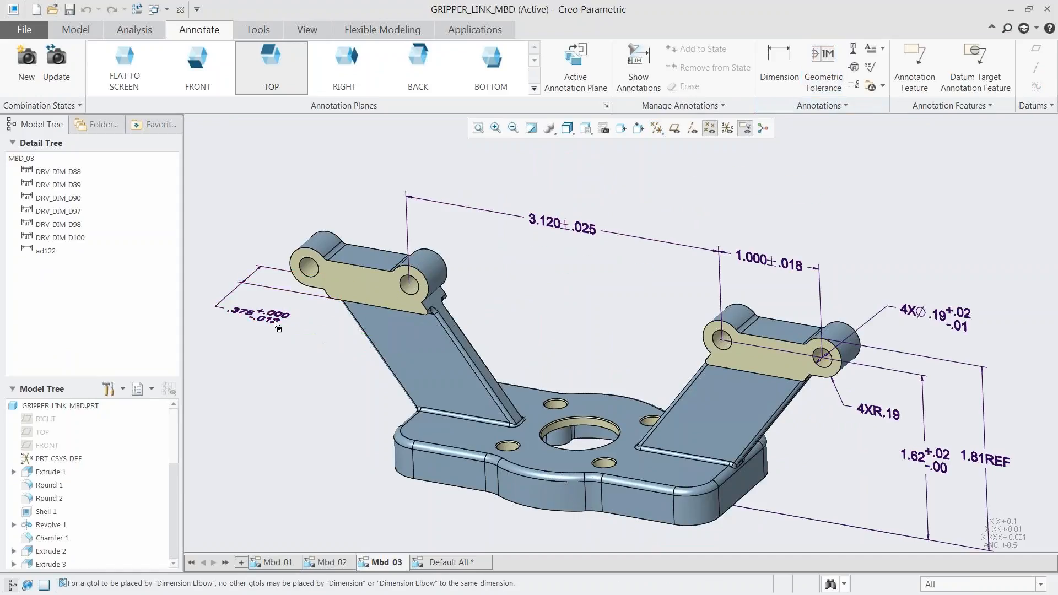
left_click(86, 80)
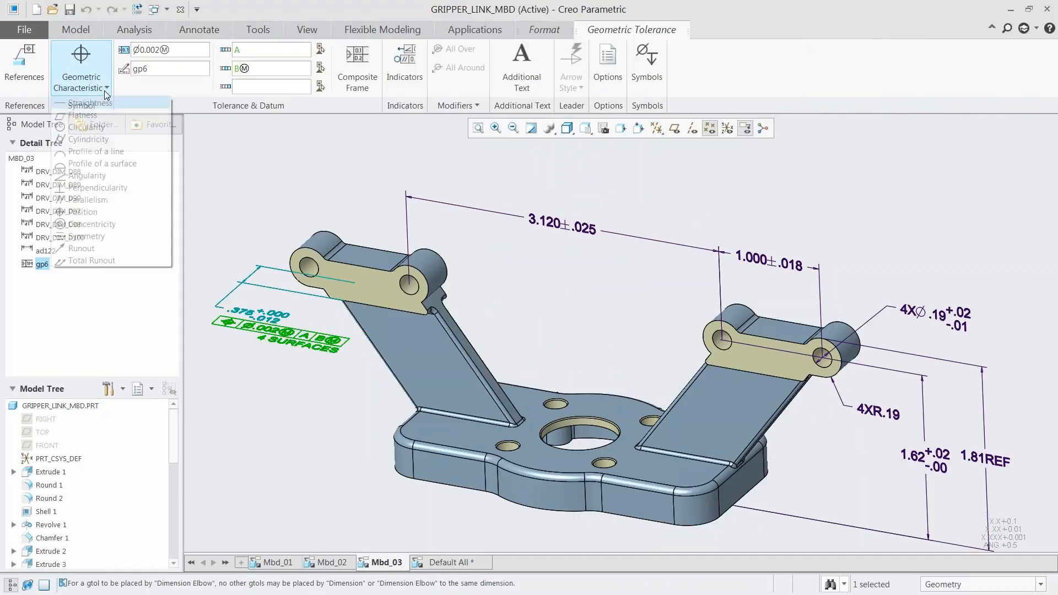
left_click(93, 188)
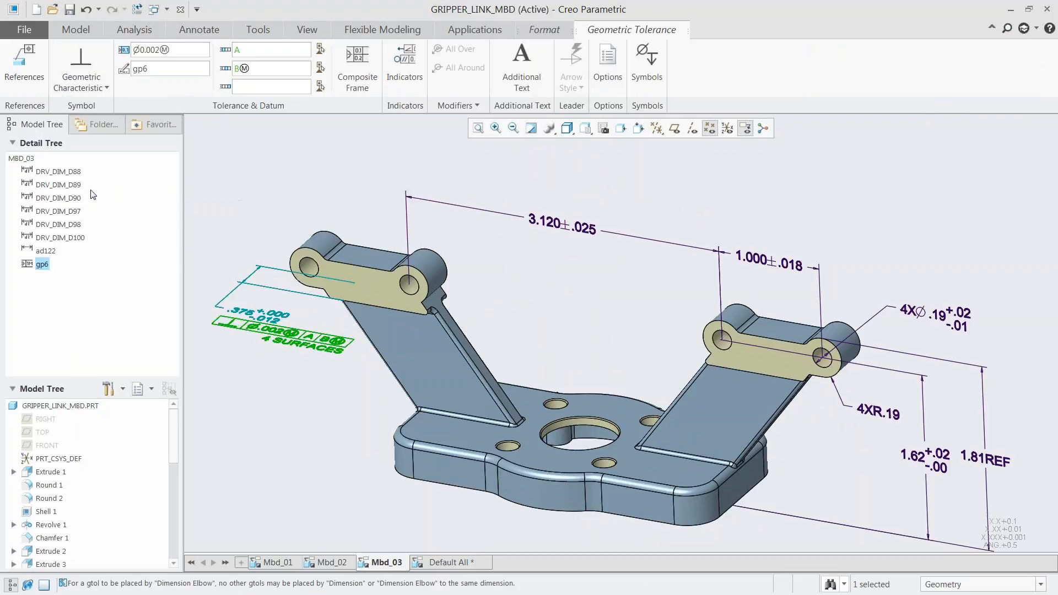
Step: Set the perpendicularity tolerance value to .002 and remove its secondary datum reference
left_click_drag(171, 55, 122, 58)
type(".002")
left_click_drag(254, 69, 218, 70)
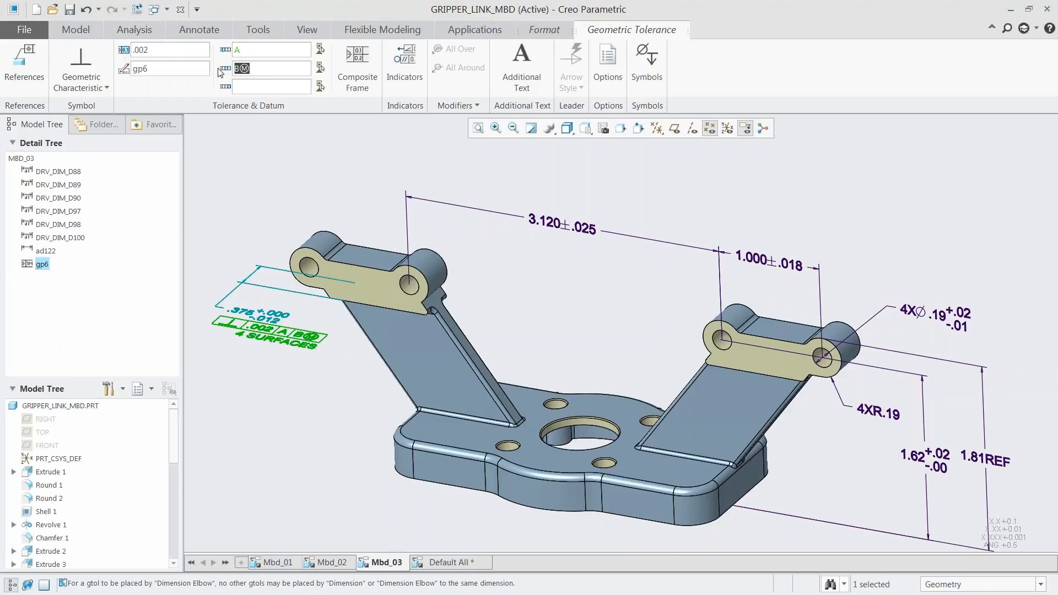
key("BackSpace")
Step: Remove the additional text "4 SURFACES" from the perpendicularity tolerance
left_click(530, 67)
left_click_drag(626, 225, 555, 223)
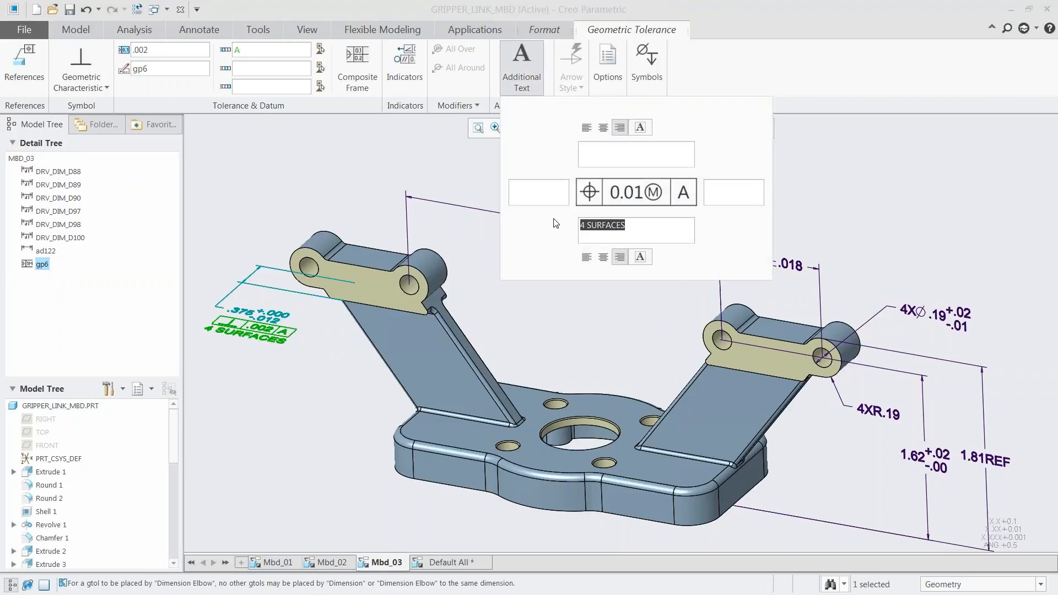
key("BackSpace")
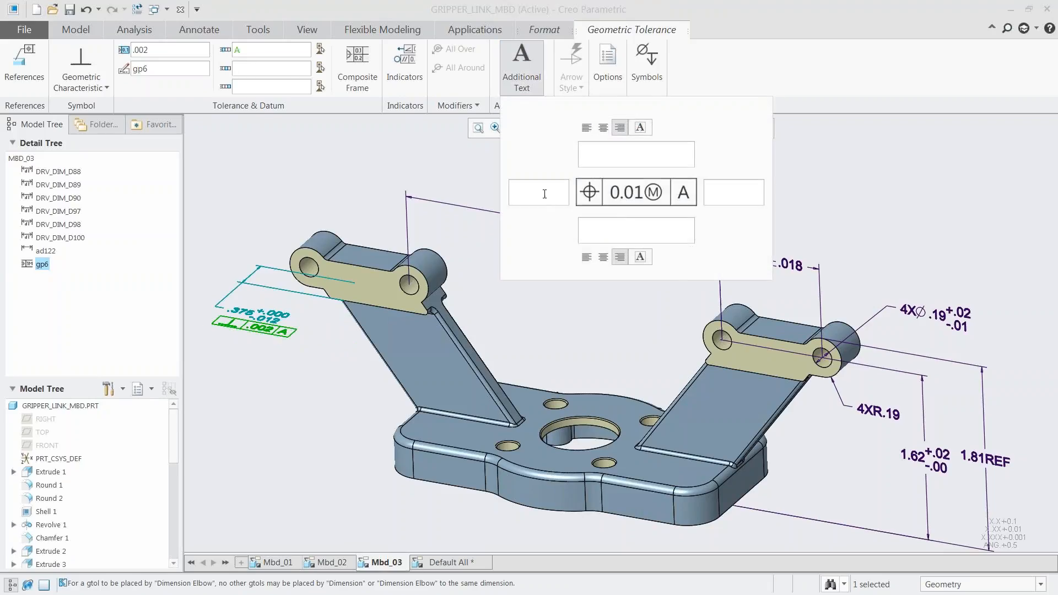
left_click(521, 65)
left_click(264, 191)
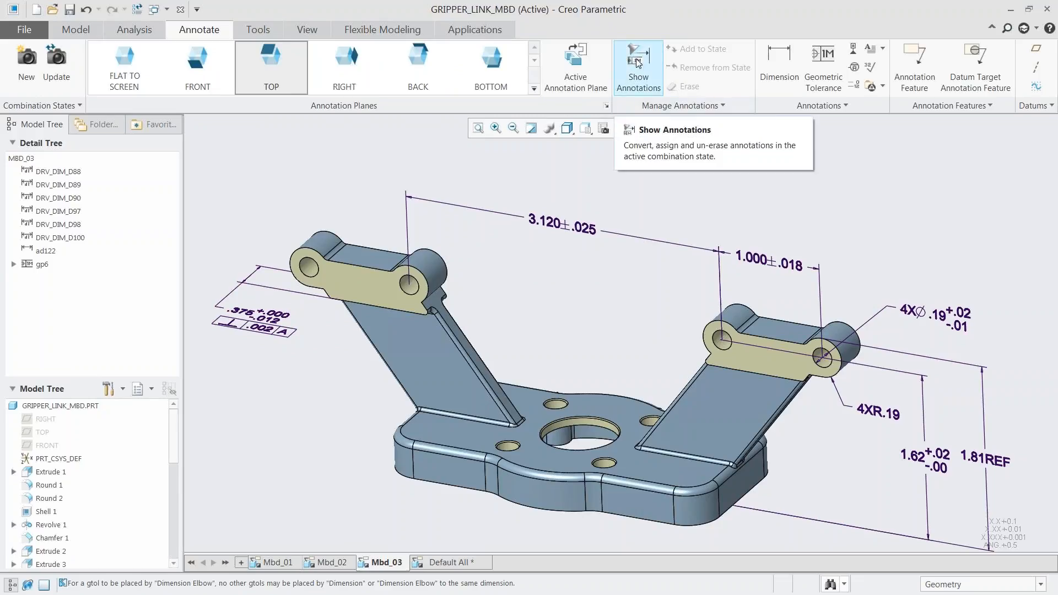
Step: Dimension between the outermost rounded end surfaces of the two arms on the FRONT annotation plane, using surface references, above the 3.120 dimension
left_click(779, 64)
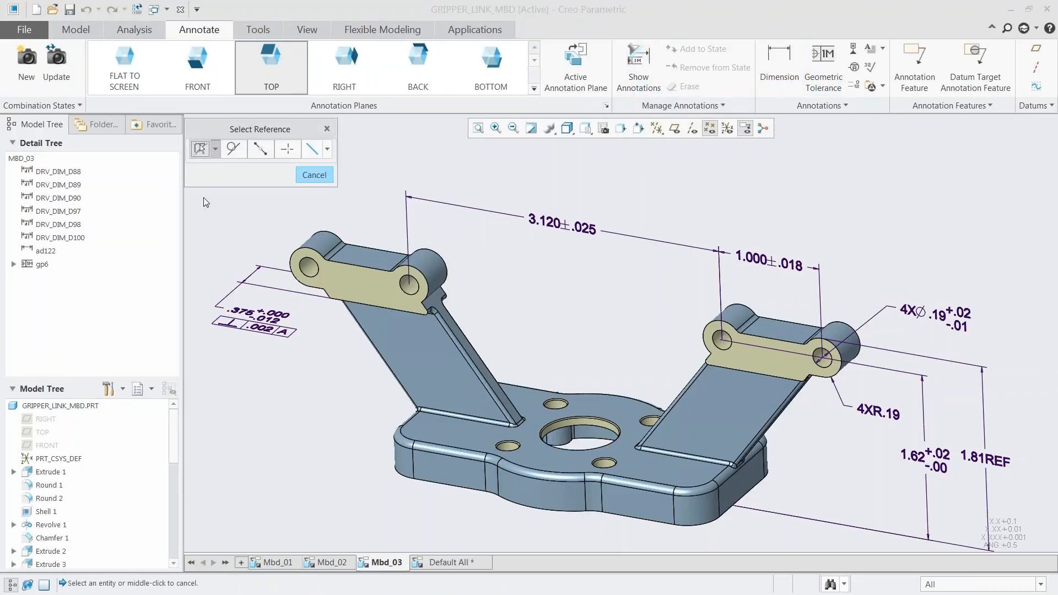
left_click(215, 149)
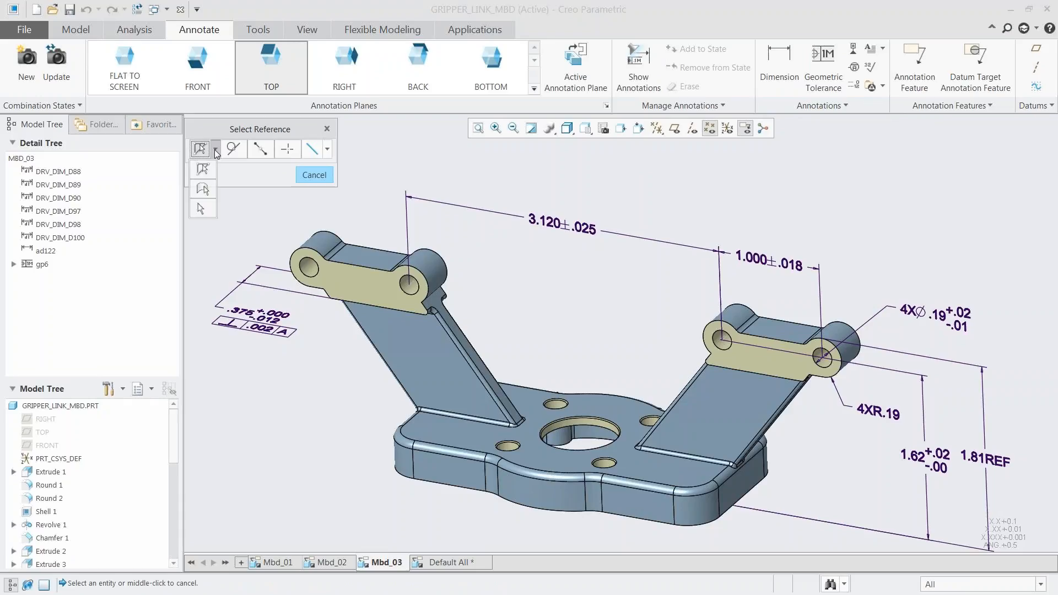
left_click(201, 190)
left_click(199, 90)
left_click(324, 241)
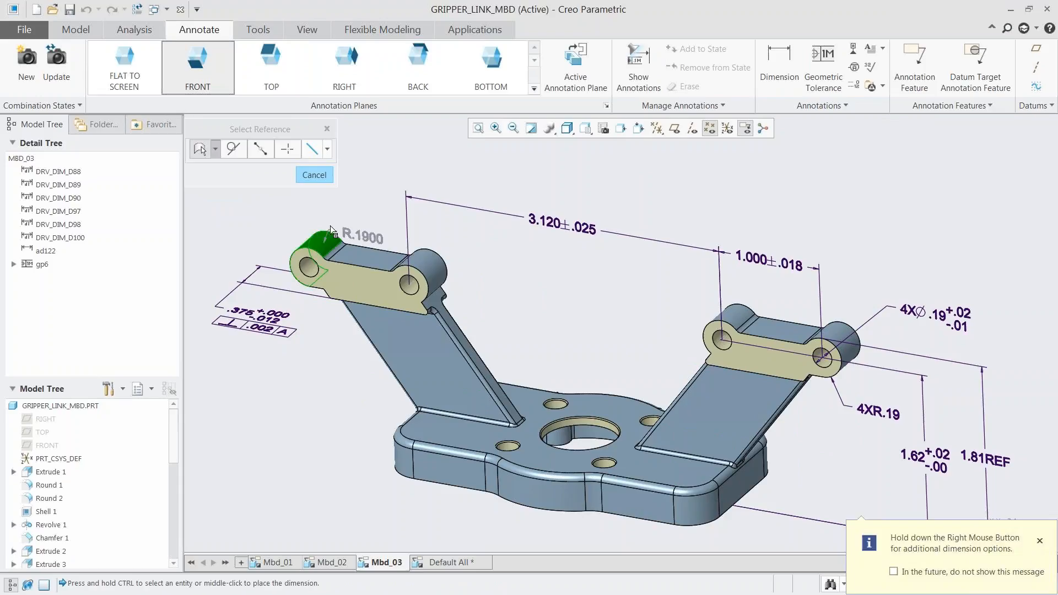
left_click(837, 330, "ctrl")
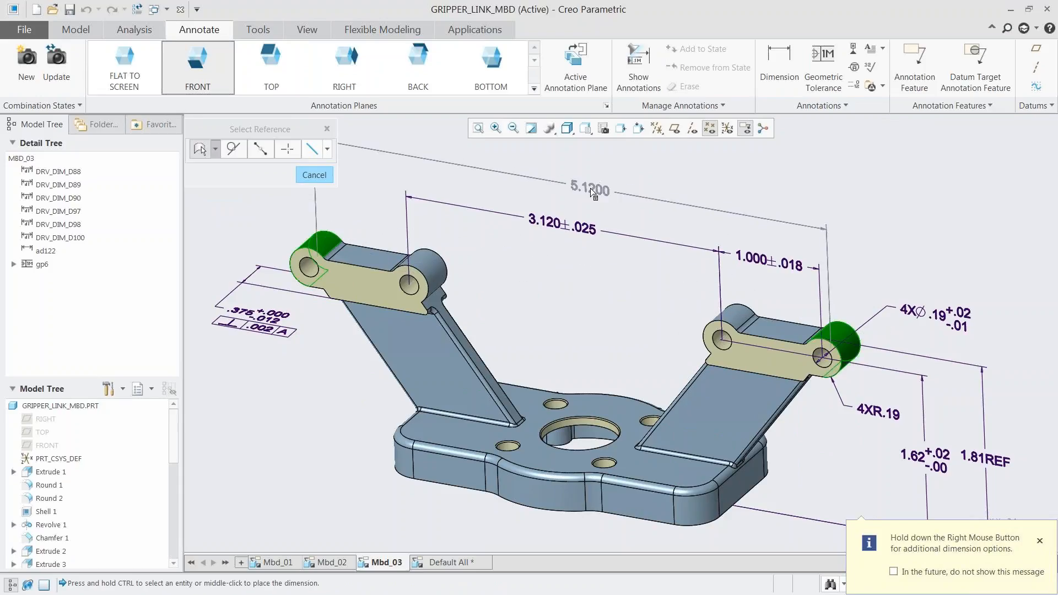
middle_click(592, 192)
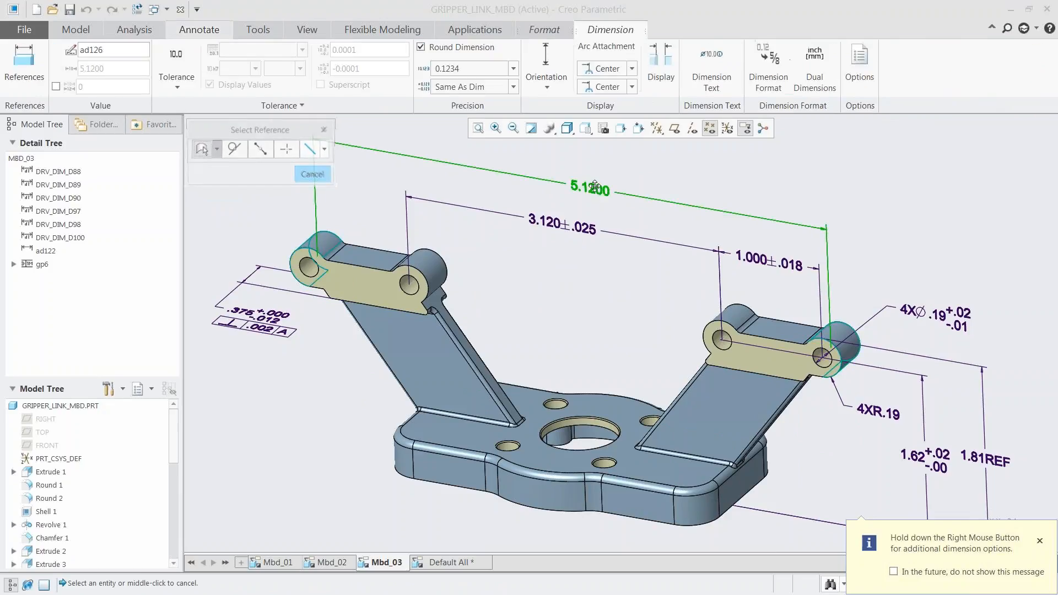
Step: Set the new overall dimension to two decimal places (0.12) and both of its arc attachments to Max
left_click(514, 68)
scroll(473, 95, "up", 2)
left_click(455, 95)
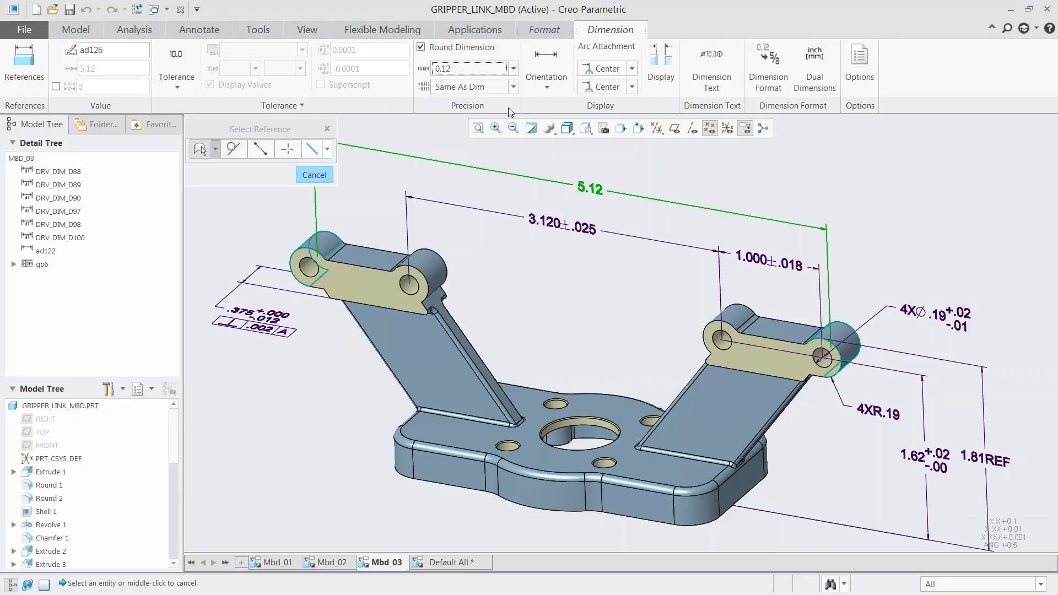
left_click(632, 69)
left_click(608, 97)
left_click(632, 87)
left_click(614, 110)
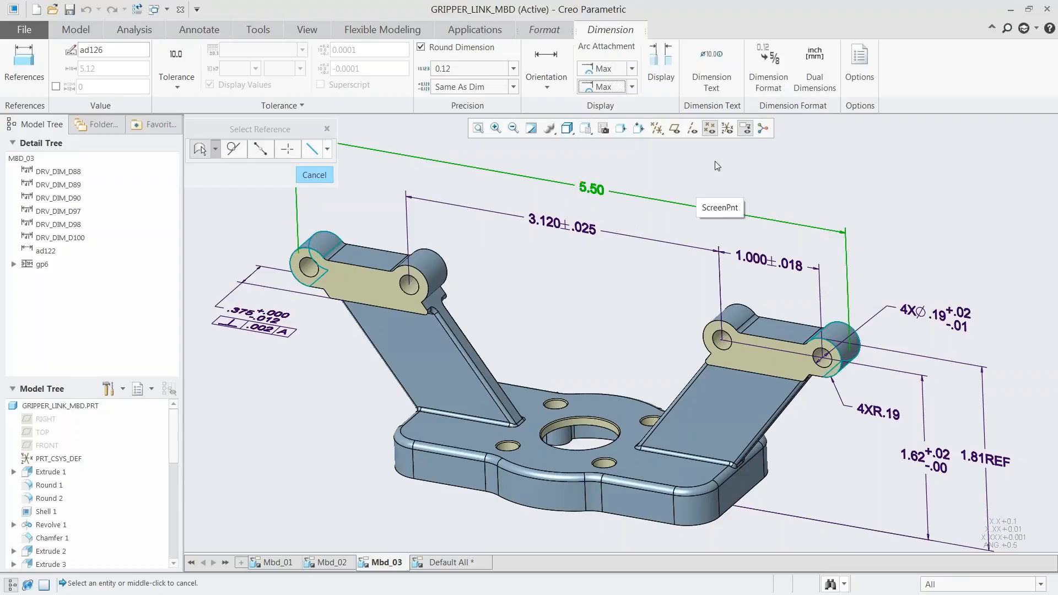
Step: Add the suffix REF to the overall width dimension and finish dimensioning
left_click(716, 82)
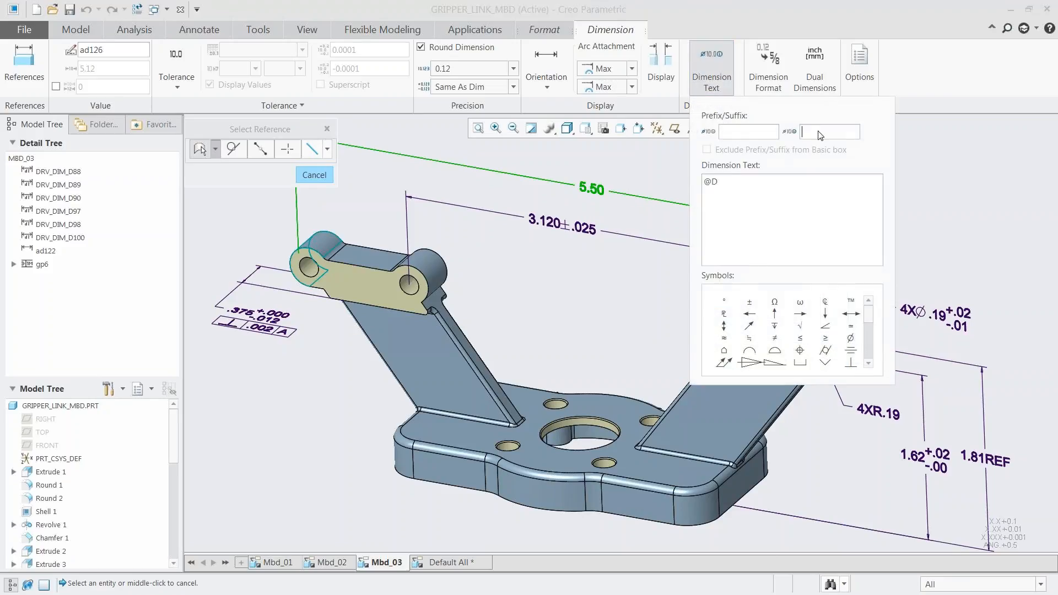
type("REF")
left_click(712, 77)
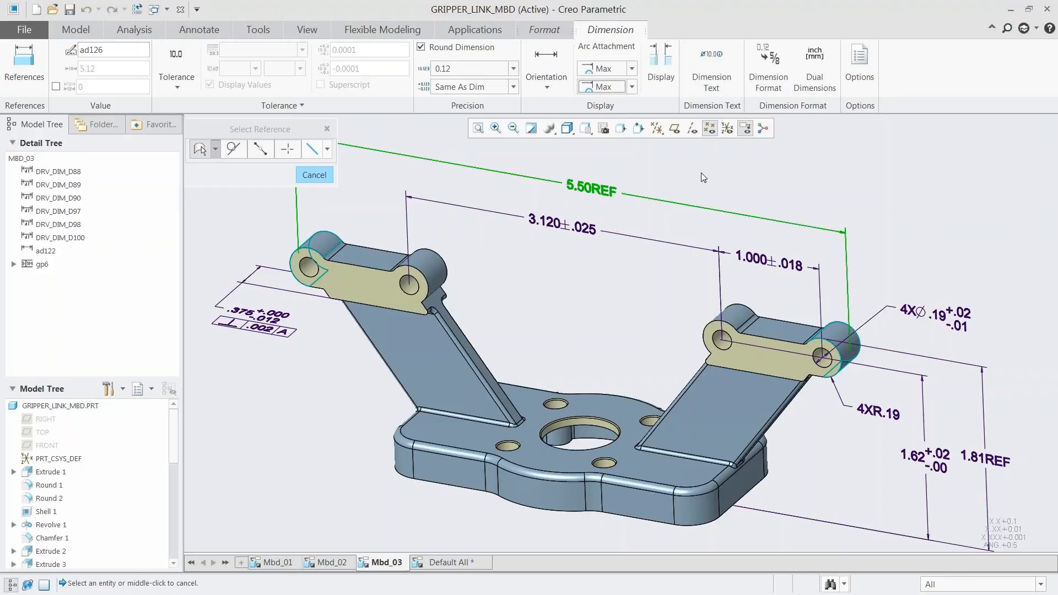
left_click(703, 177)
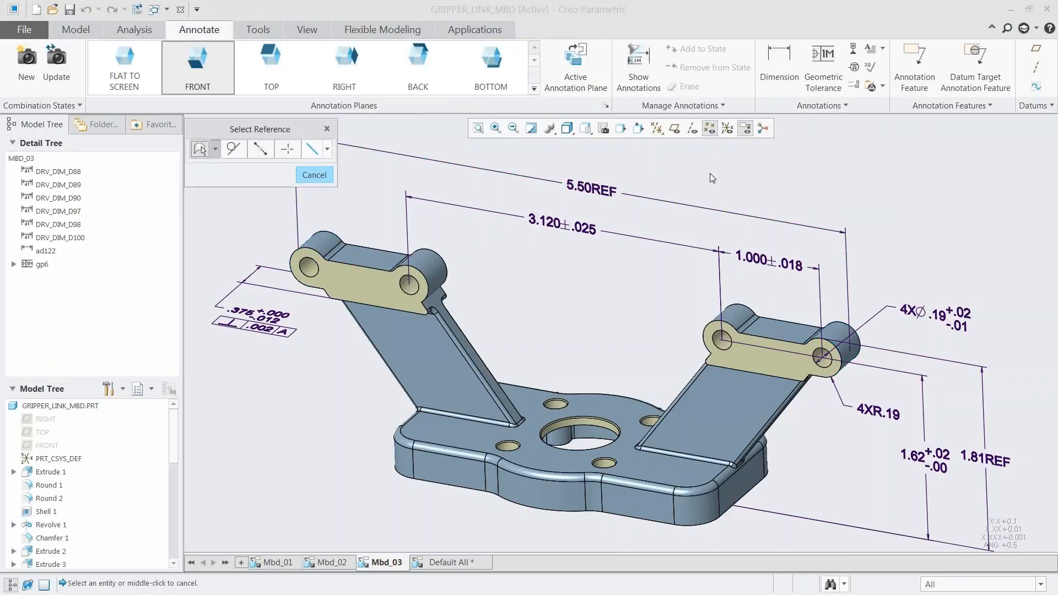
middle_click(710, 173)
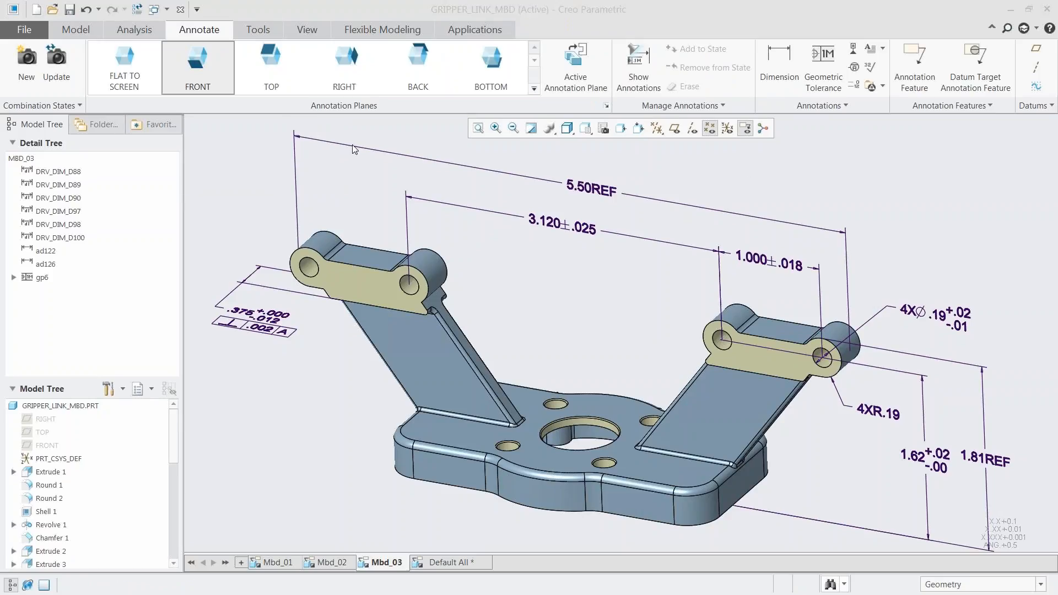
Step: Start saving a copy of the gripper link part with the file type STEP (*.stp)
left_click(25, 30)
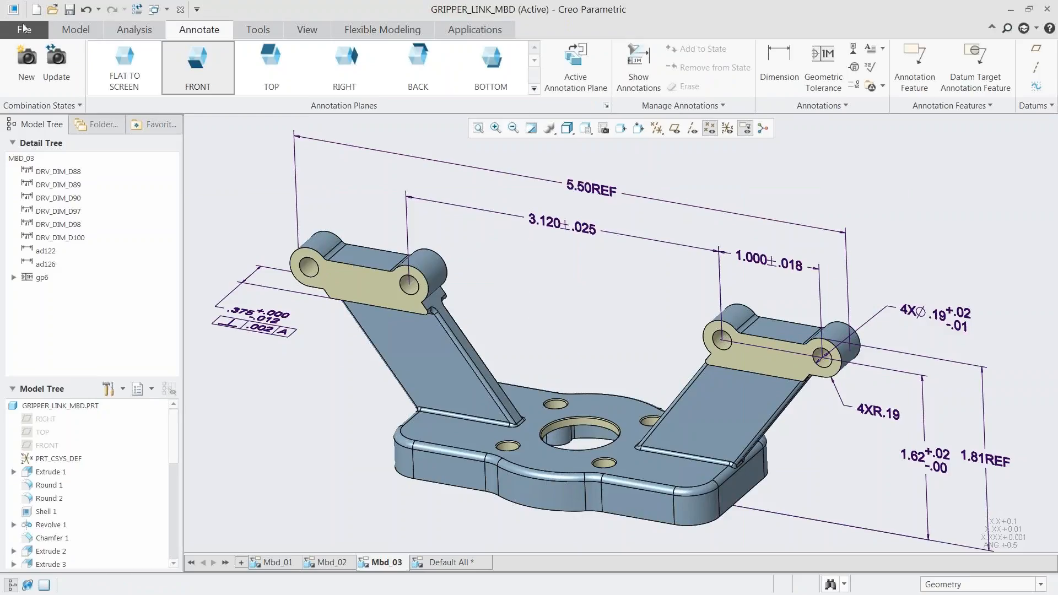
mouse_move(48, 131)
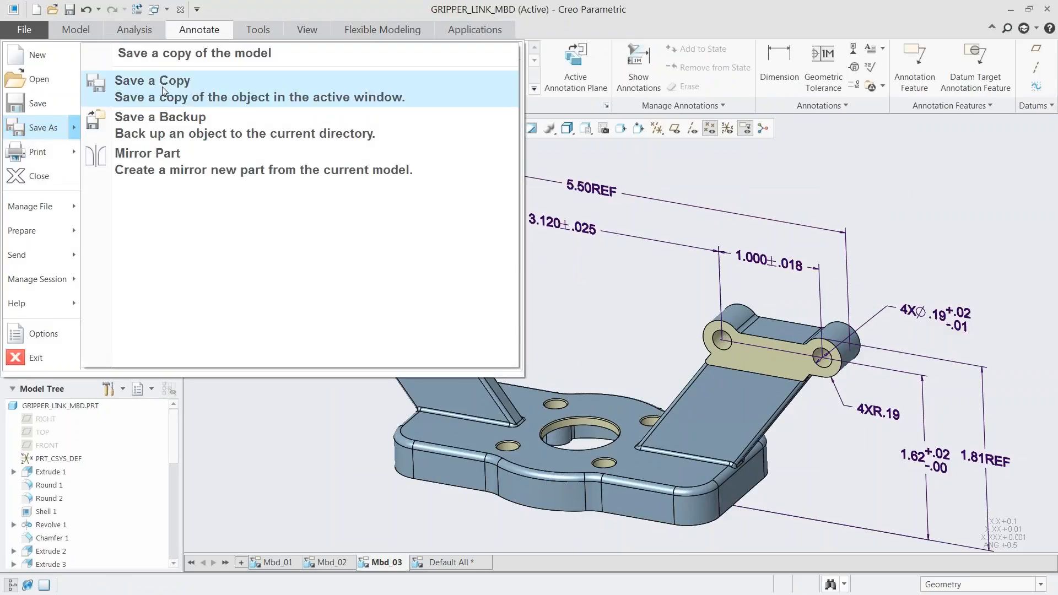
left_click(162, 87)
left_click(358, 481)
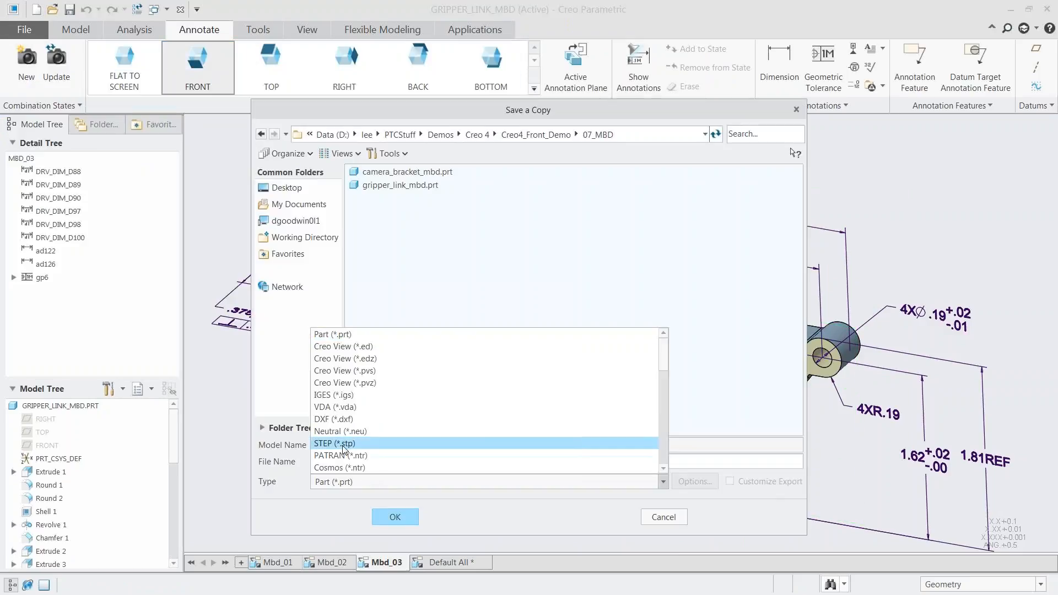
left_click(344, 443)
Step: Set the STEP export protocol to ap242_e1 with annotations and rich content included, and export the file
left_click(693, 482)
left_click(524, 259)
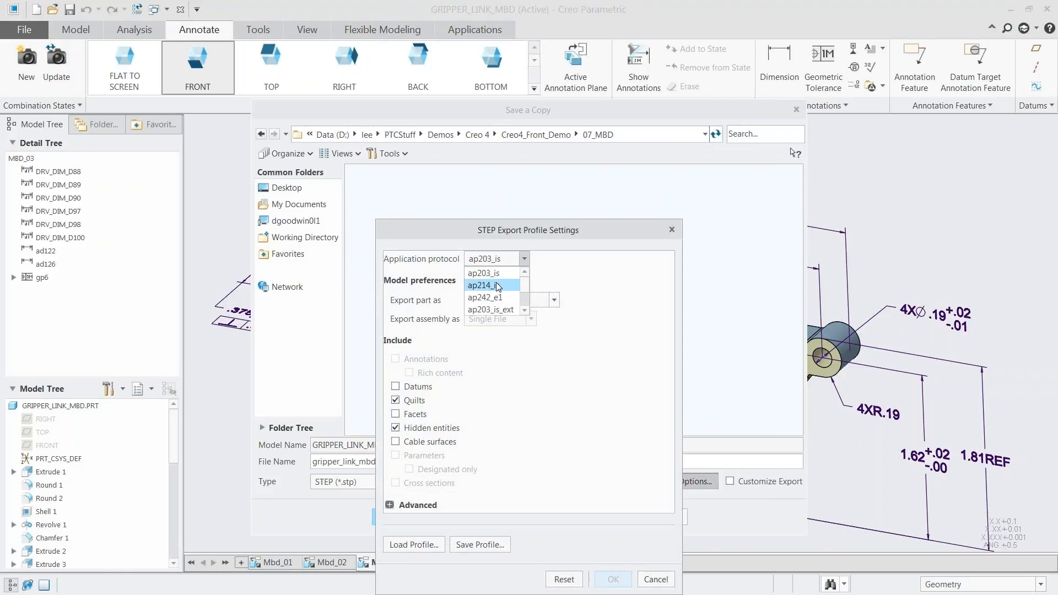
left_click(489, 298)
left_click(395, 359)
left_click(409, 372)
left_click(612, 579)
left_click(397, 516)
left_click_drag(114, 583, 175, 588)
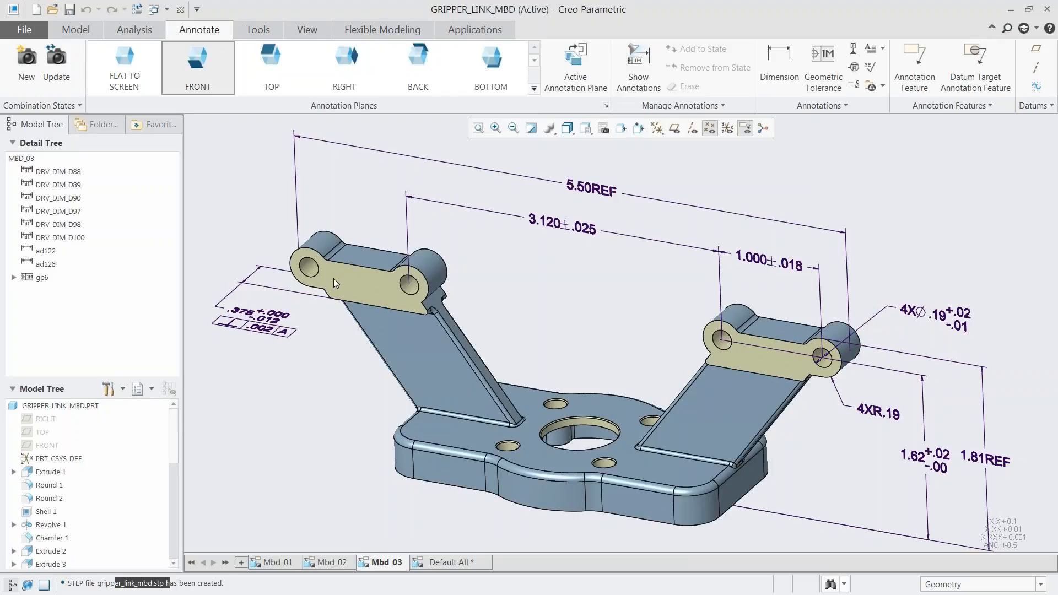
Step: Close the gripper link part and open camera_bracket_mbd.prt from the 07_MBD folder
left_click(181, 11)
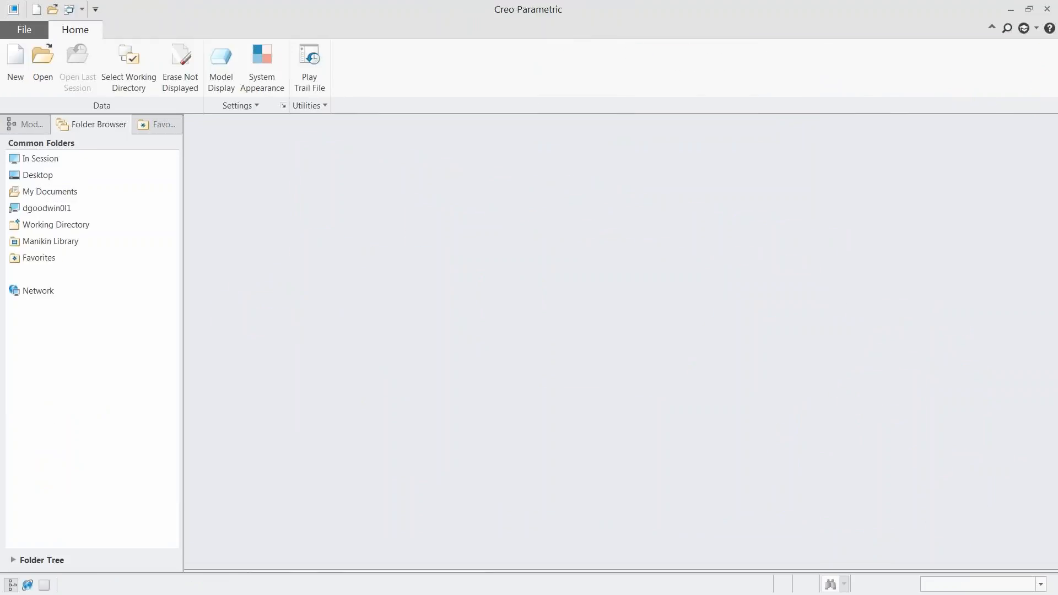
left_click(38, 64)
left_click(401, 219)
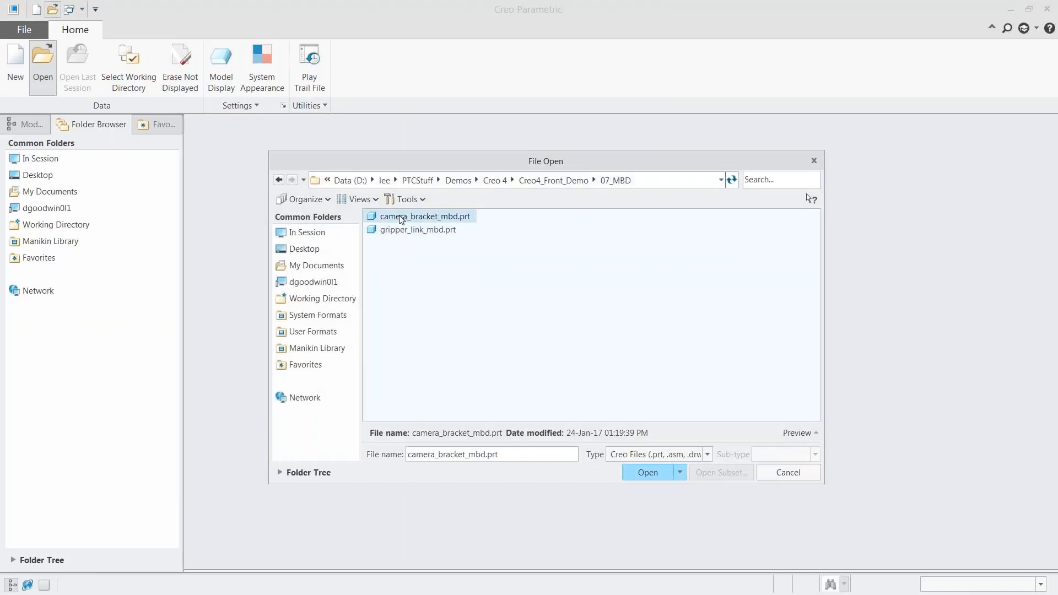
double_click(400, 218)
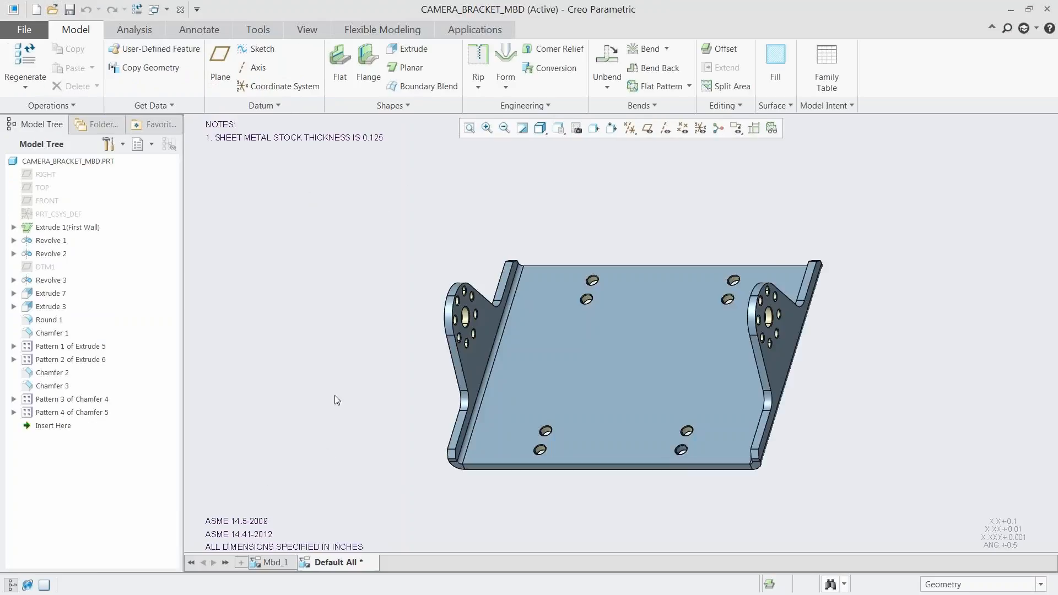
Step: Activate the Mbd_1 combination state of the camera bracket and start GD&T Advisor
left_click(273, 562)
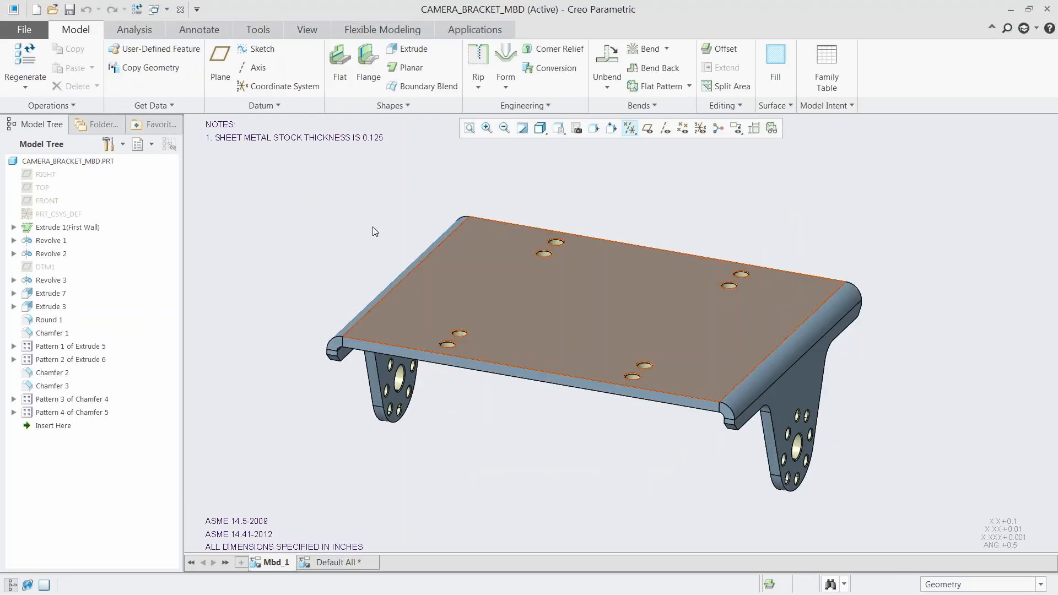
left_click(475, 31)
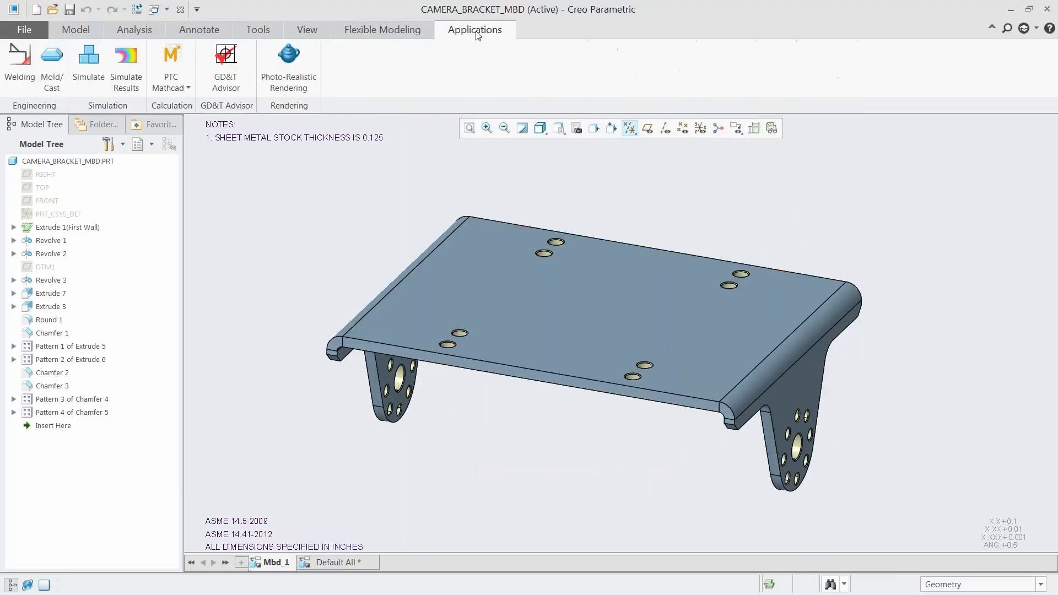
left_click(232, 81)
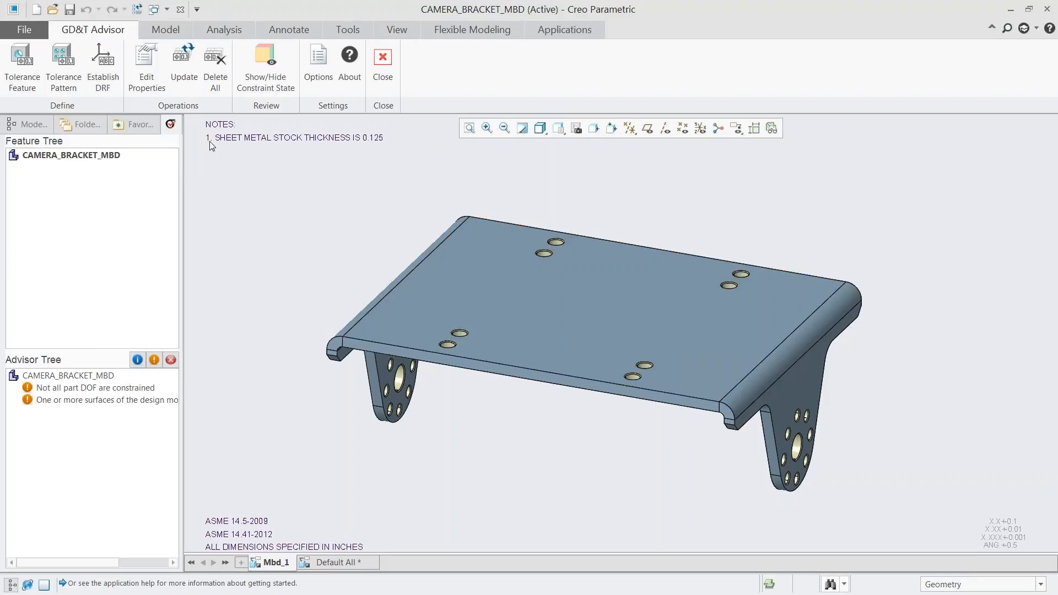
Step: Tolerance the bracket's large top face as planar datum feature A with a flatness tolerance of .003
left_click(19, 56)
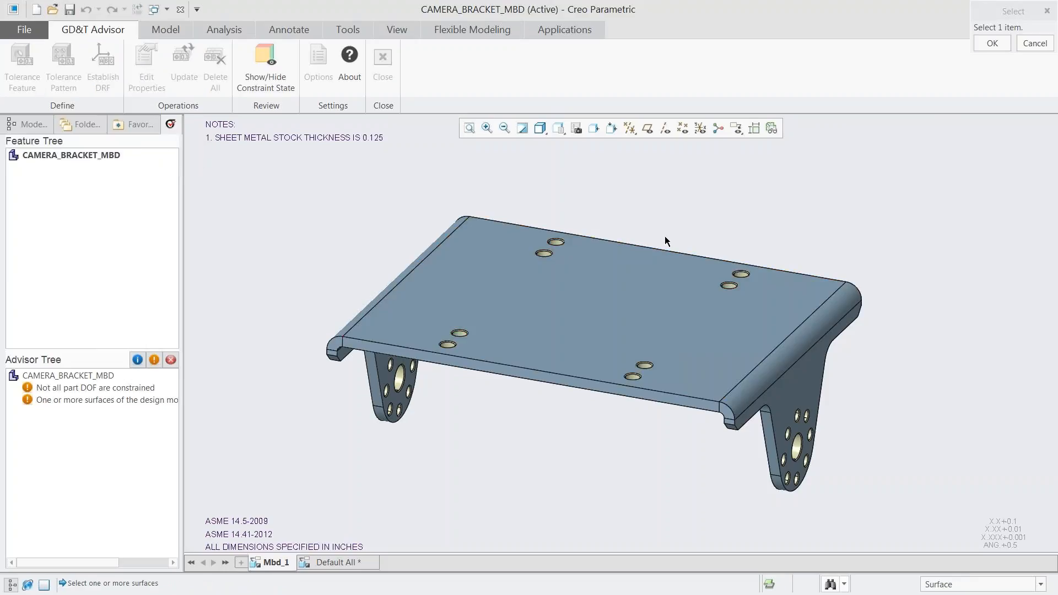
left_click(652, 265)
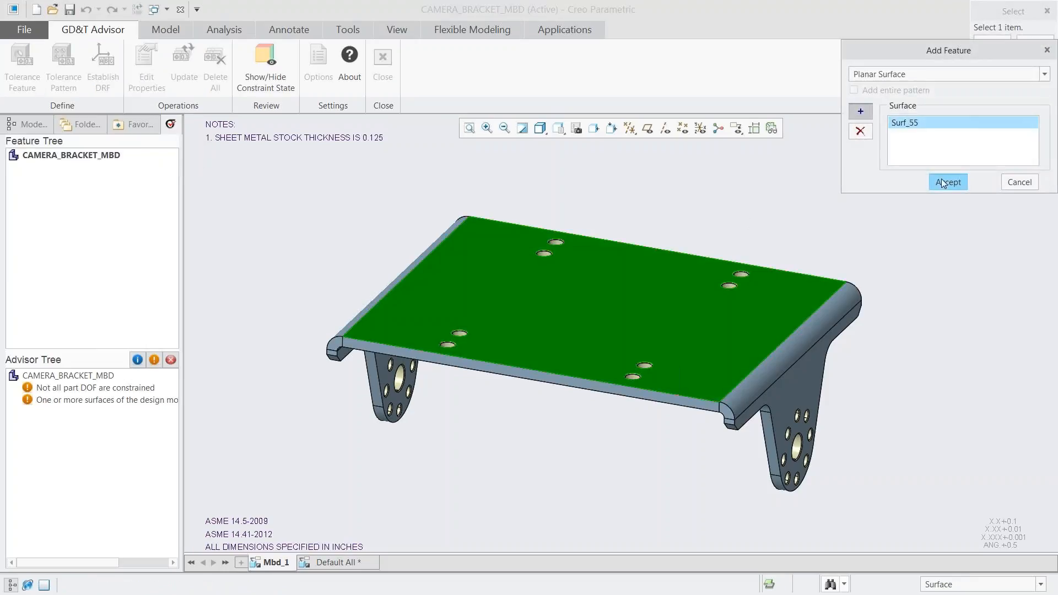
left_click(945, 182)
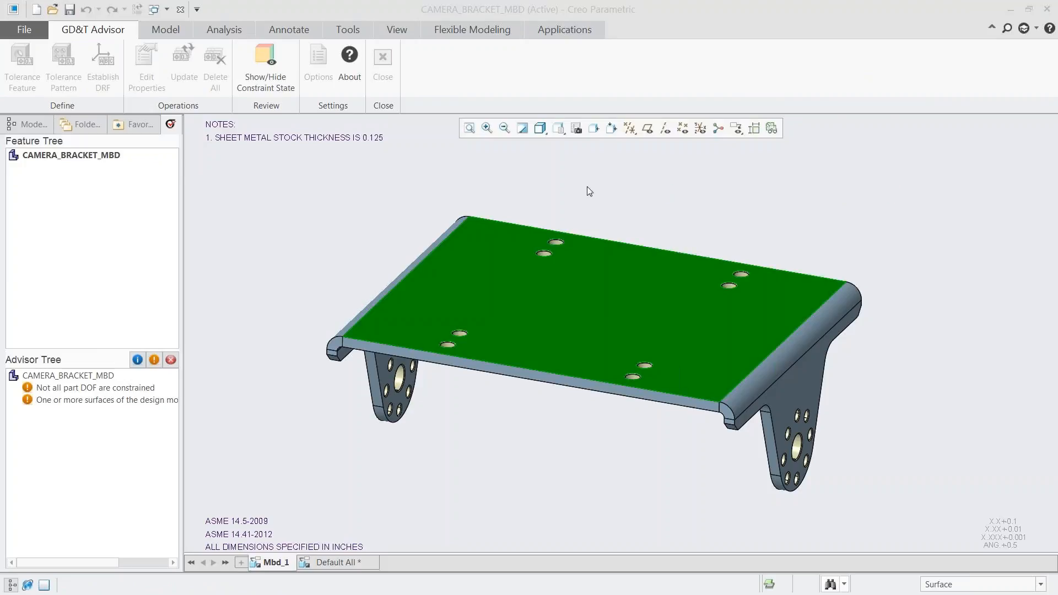
left_click(268, 51)
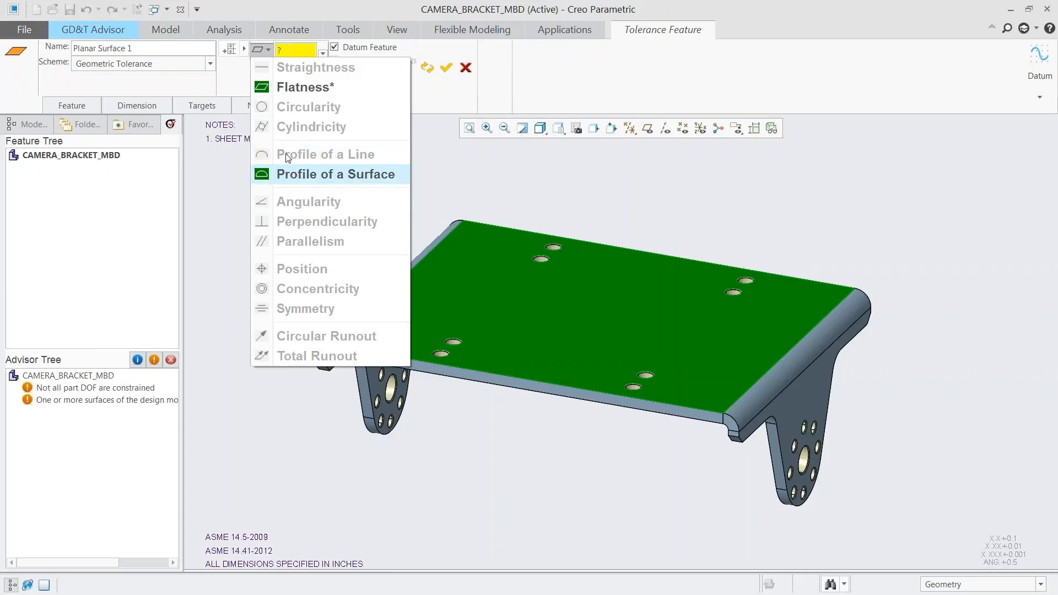
left_click(293, 88)
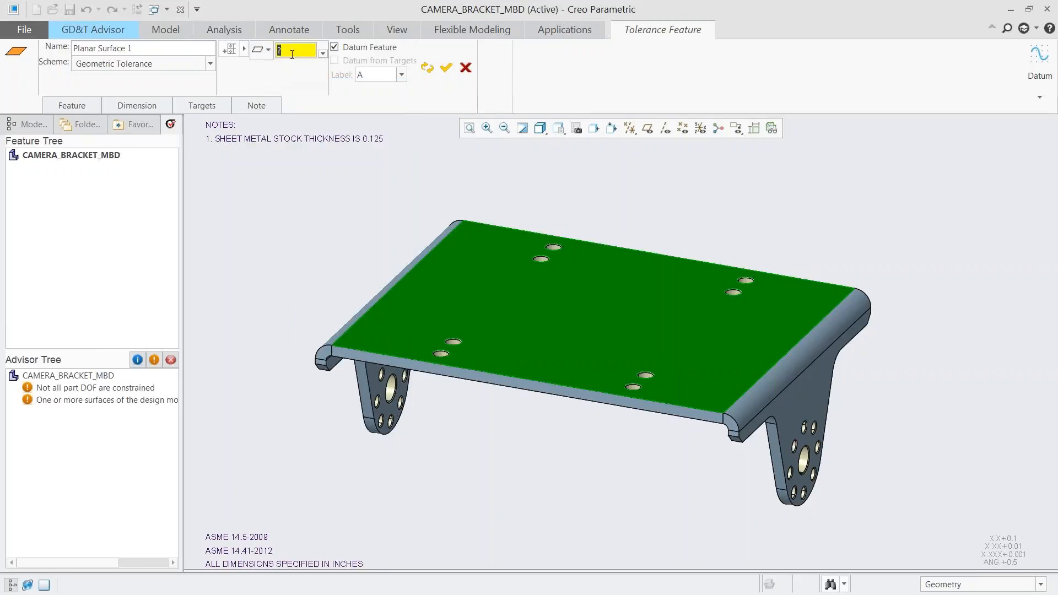
type(".003")
left_click(446, 67)
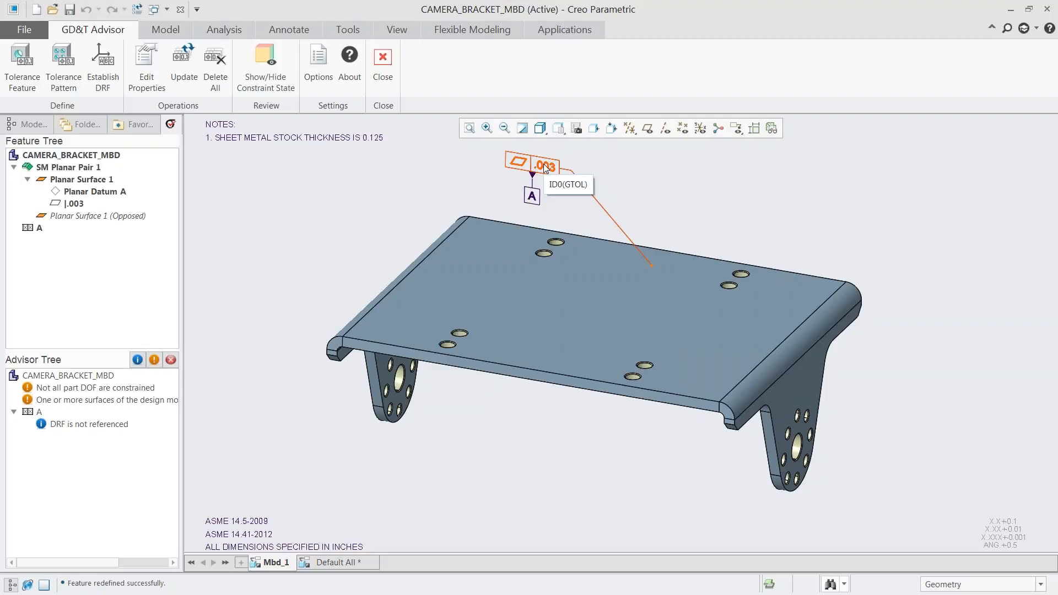
Step: Add the rearmost hole at the plate's far right corner as a tolerance feature with a plus/minus diameter tolerance of +.01/-.01
left_click(22, 64)
scroll(749, 250, "up", 3)
scroll(745, 269, "up", 2)
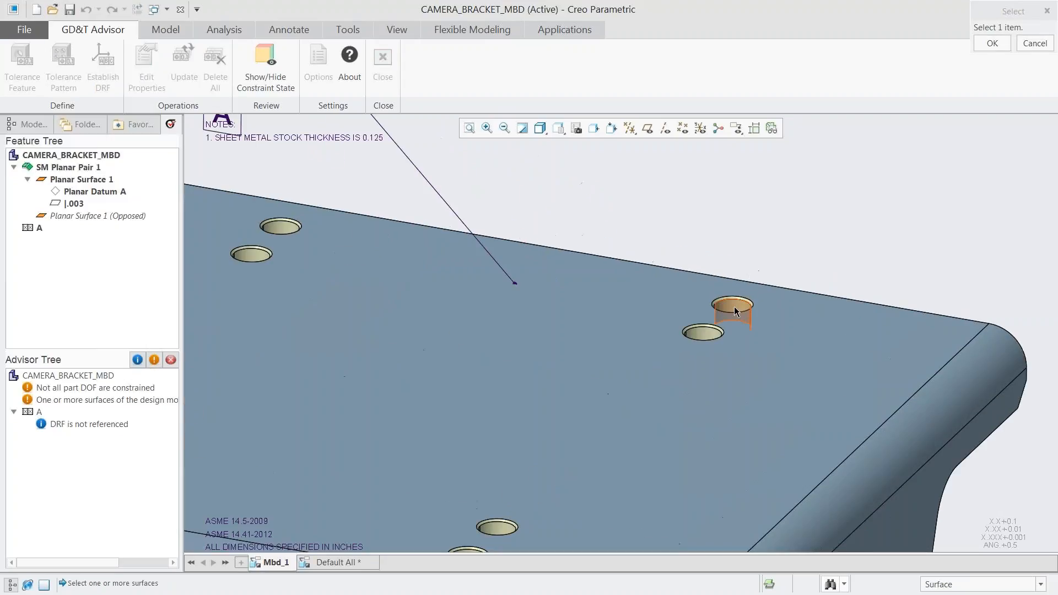
left_click(735, 305)
left_click(949, 182)
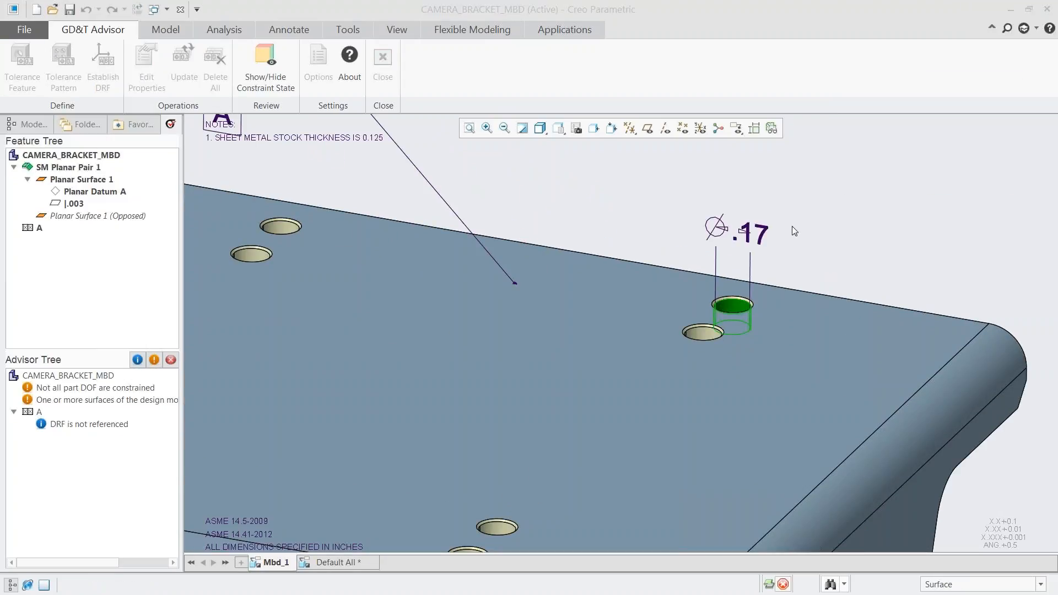
scroll(670, 193, "down", 2)
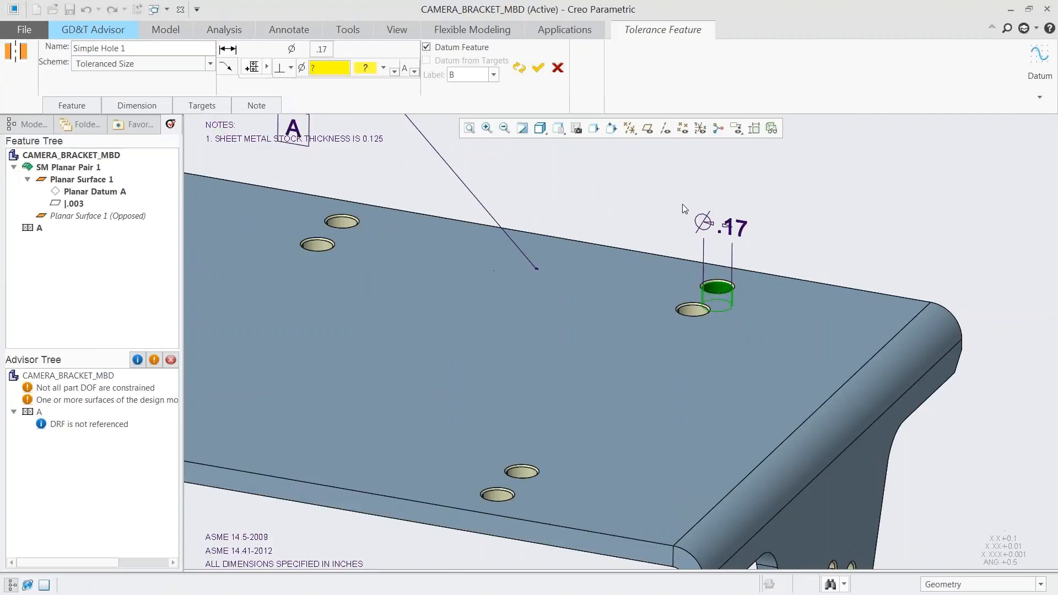
left_click(324, 50)
left_click(510, 274)
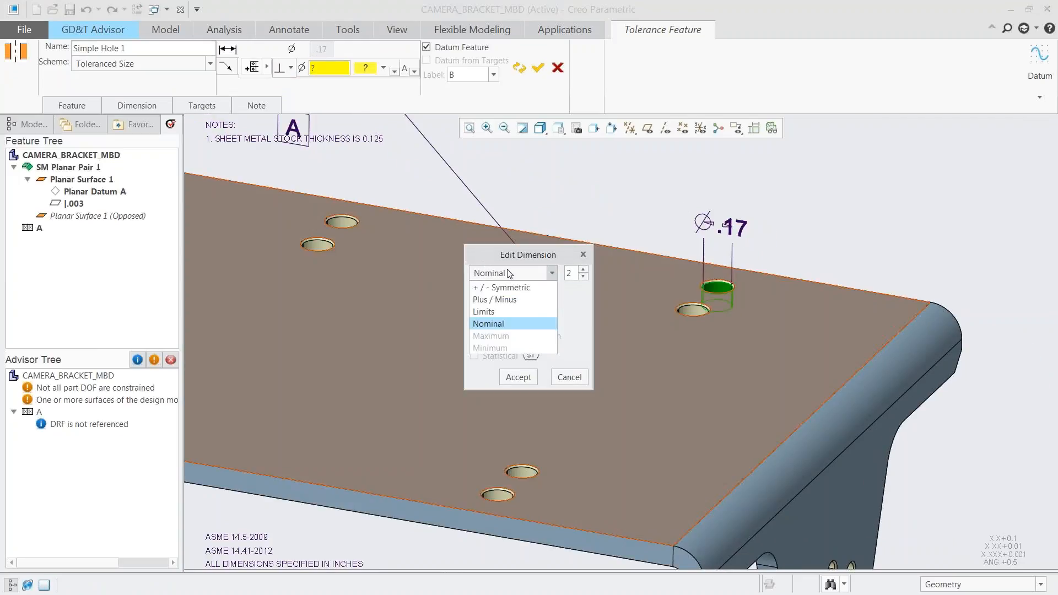
left_click(504, 301)
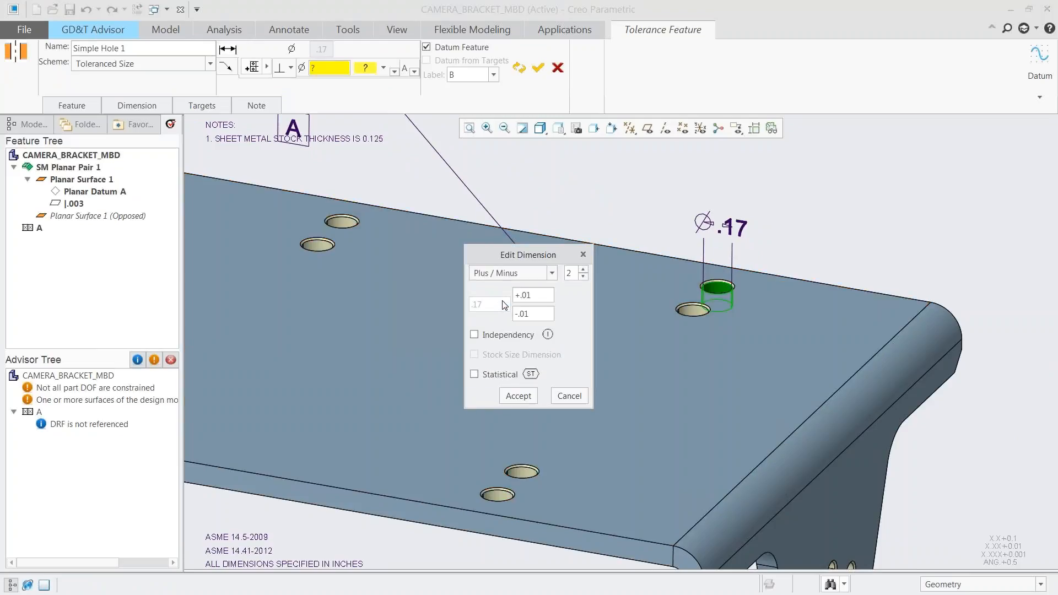
left_click(517, 396)
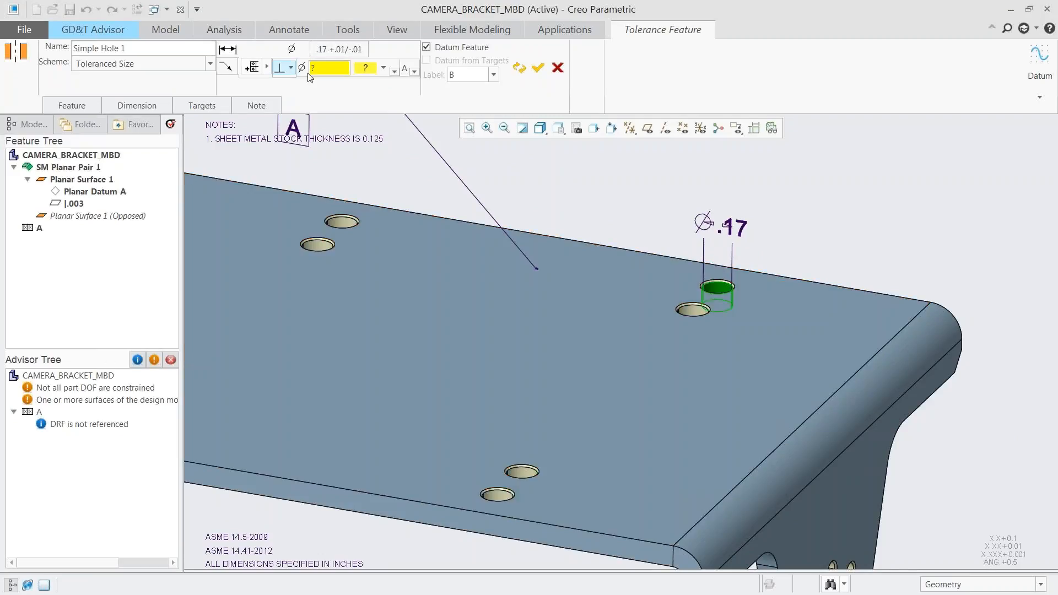
Step: Give the plate hole a .002 perpendicularity tolerance to datum A at RFS and establish the hole as datum B
left_click(290, 68)
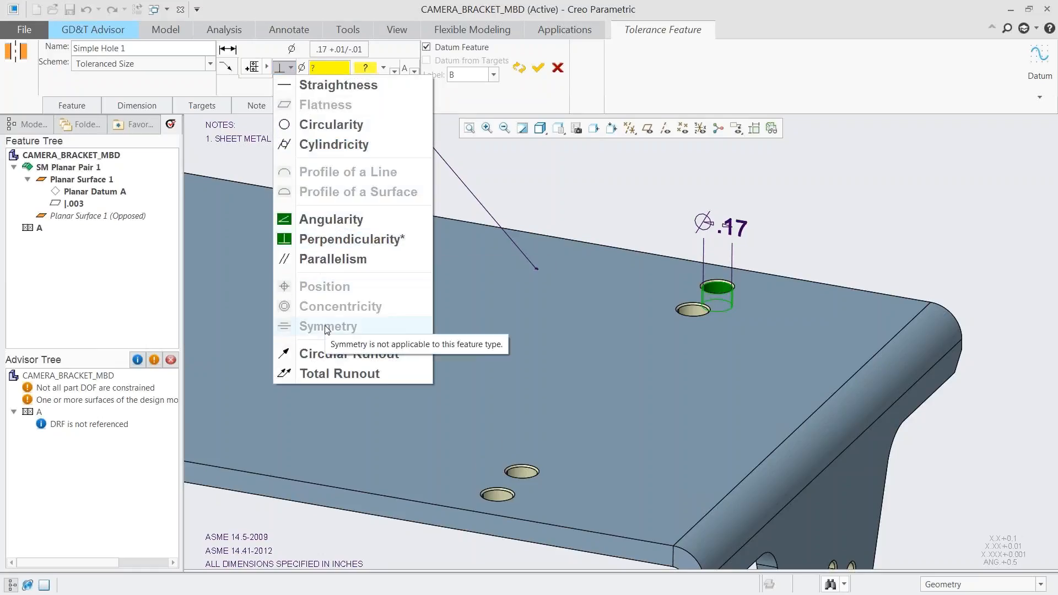
left_click(326, 67)
left_click(325, 67)
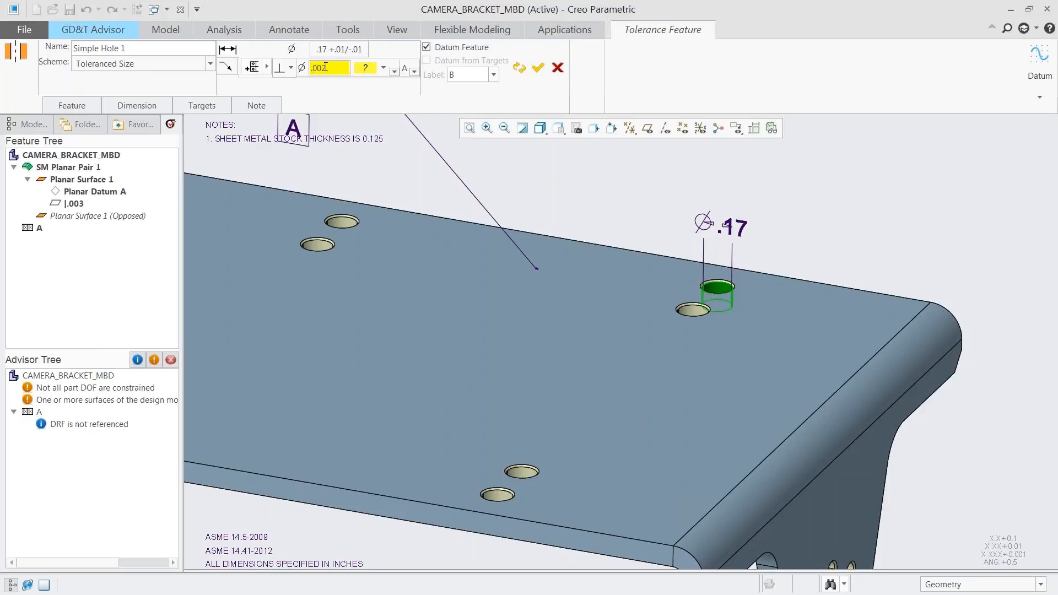
left_click(384, 74)
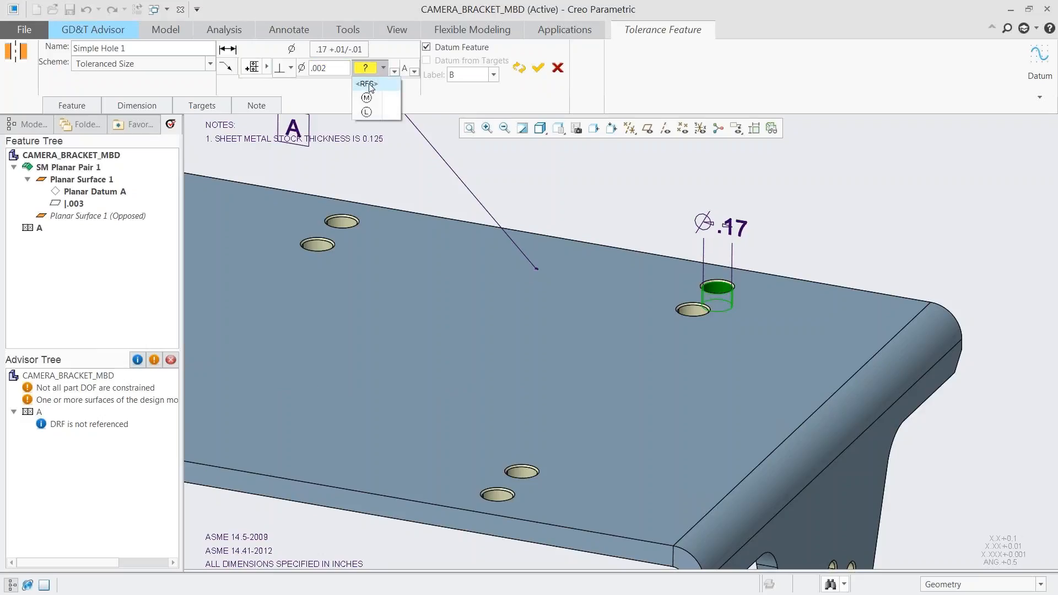
left_click(367, 84)
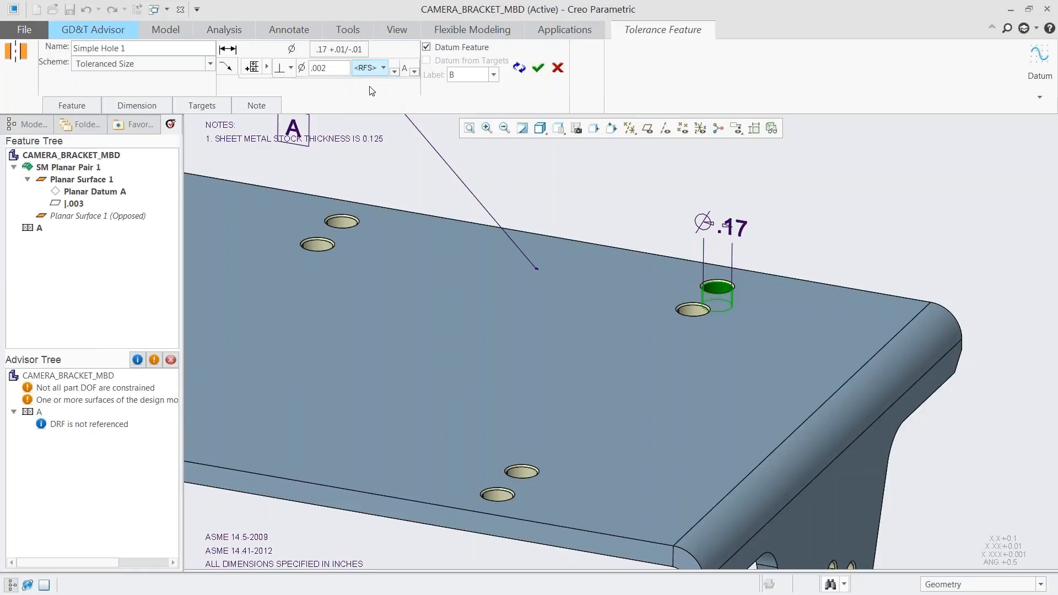
left_click(541, 69)
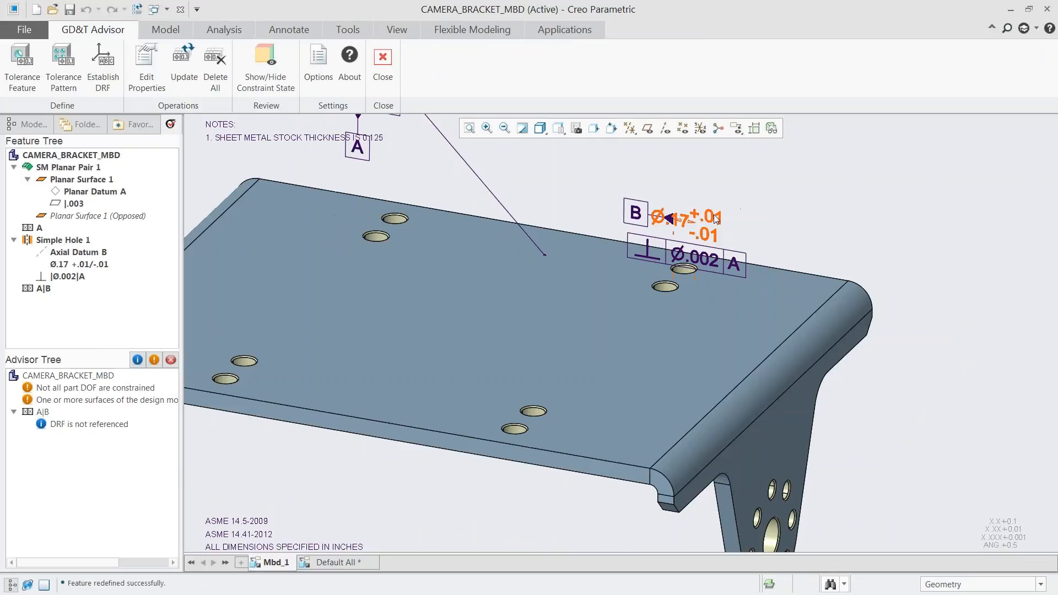
Step: Move the plate hole's diameter callout clear of the model and add the text 8 HOLES below its perpendicularity frame
left_click(715, 219)
left_click_drag(715, 219, 780, 165)
scroll(706, 256, "down", 2)
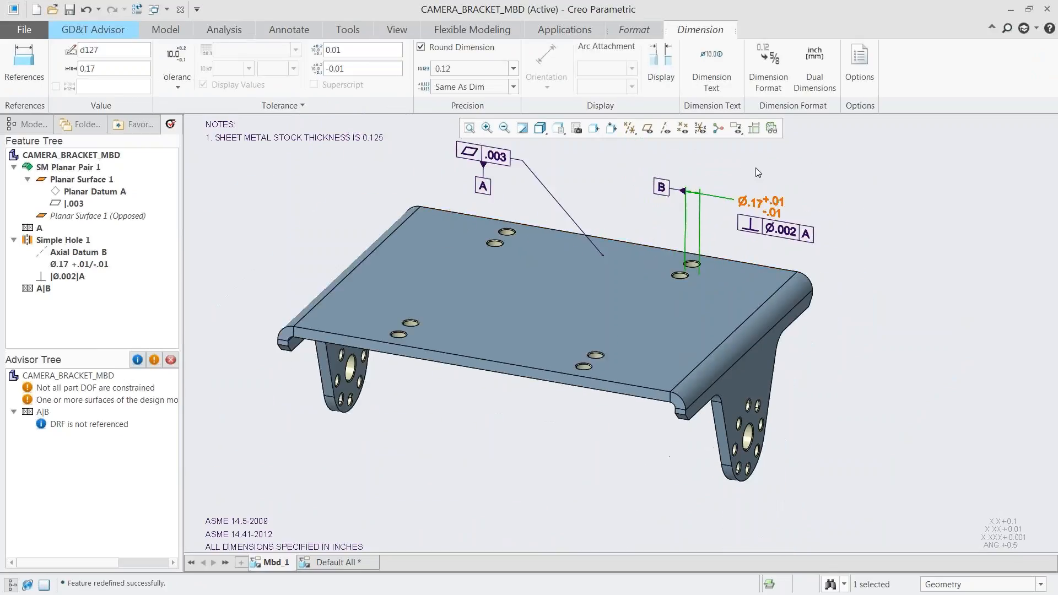
left_click(787, 230)
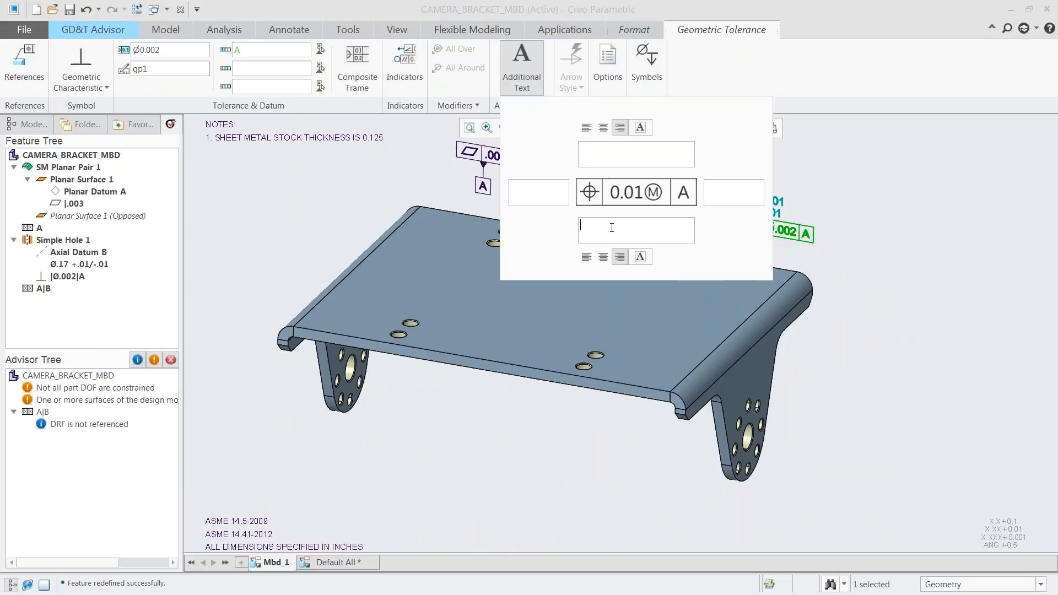
type("8 HOLES")
left_click(522, 65)
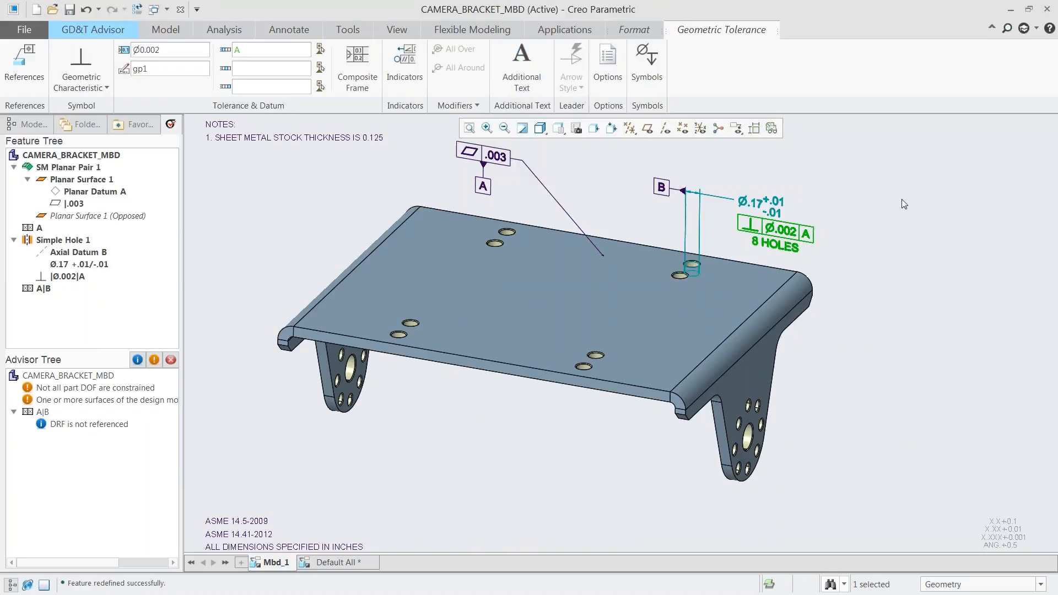
left_click(822, 176)
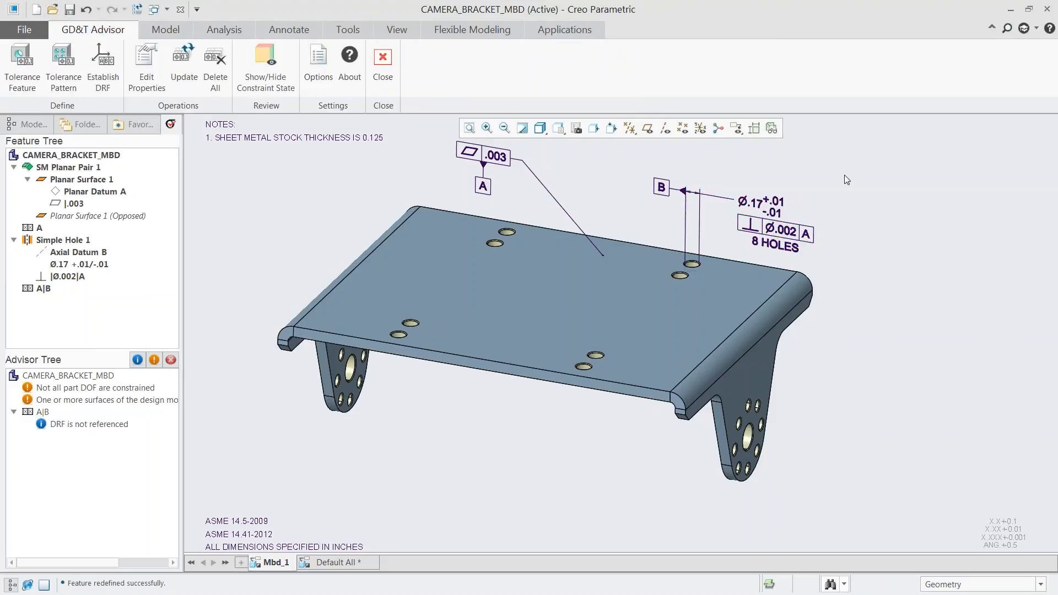
Step: Add the large central hole in the right leg as a tolerance feature with a plus/minus diameter tolerance of +.01/-.01
left_click(23, 65)
scroll(761, 453, "down", 6)
left_click(687, 371)
scroll(520, 377, "up", 1)
scroll(521, 380, "up", 2)
left_click(947, 182)
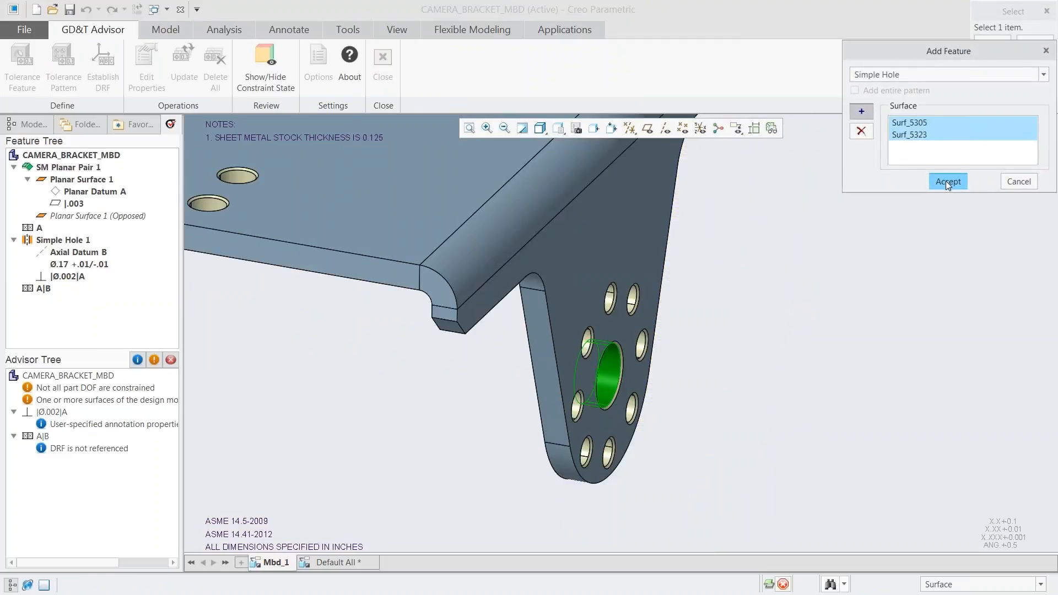
left_click(322, 51)
left_click(505, 274)
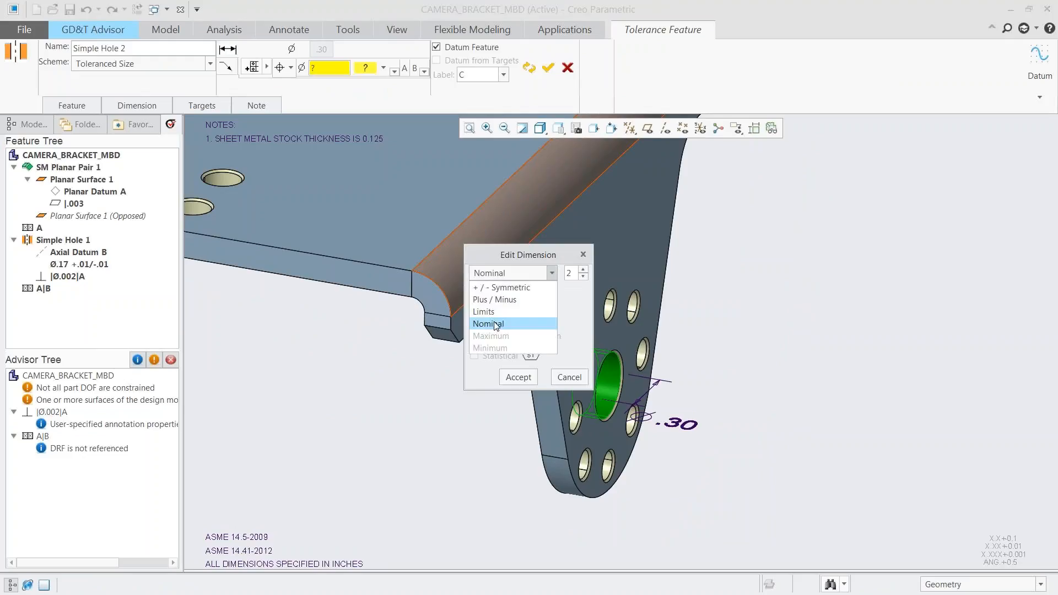
left_click(499, 300)
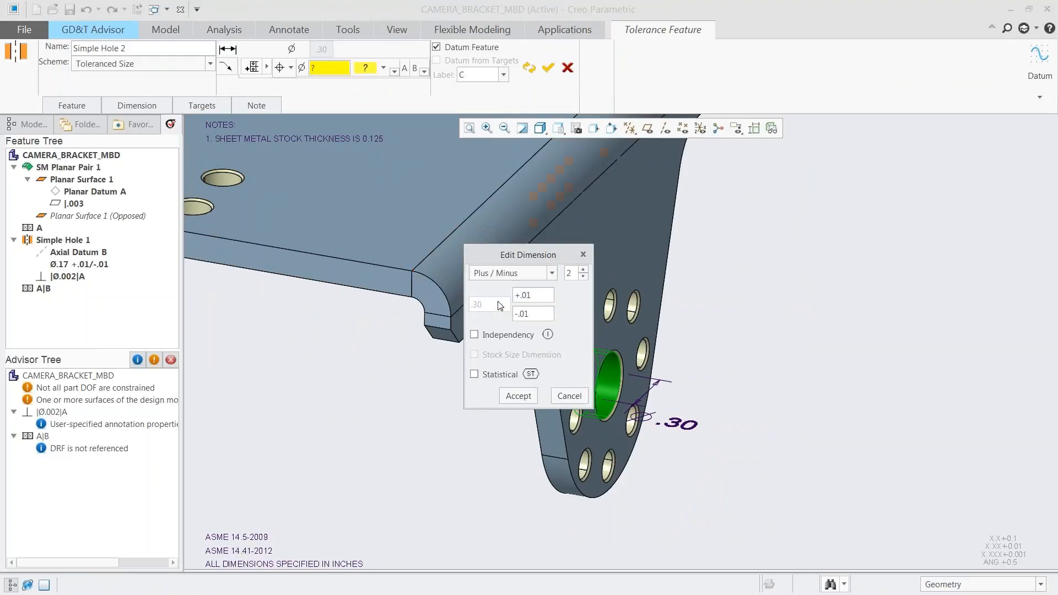
left_click(523, 397)
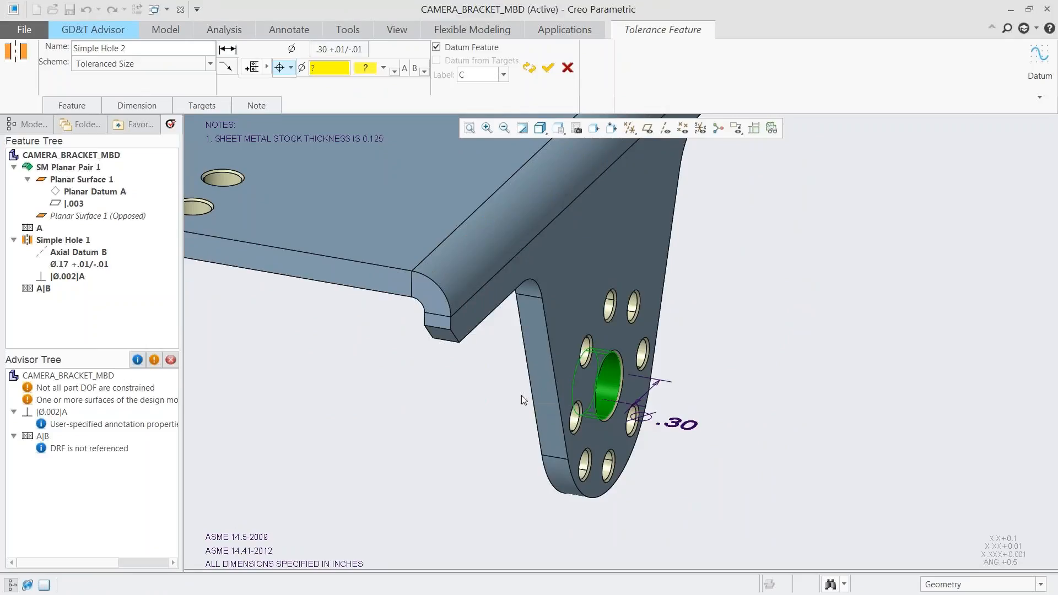
Step: Set the leg hole's position tolerance to .003 at RFS, referencing datums A and B
left_click(291, 67)
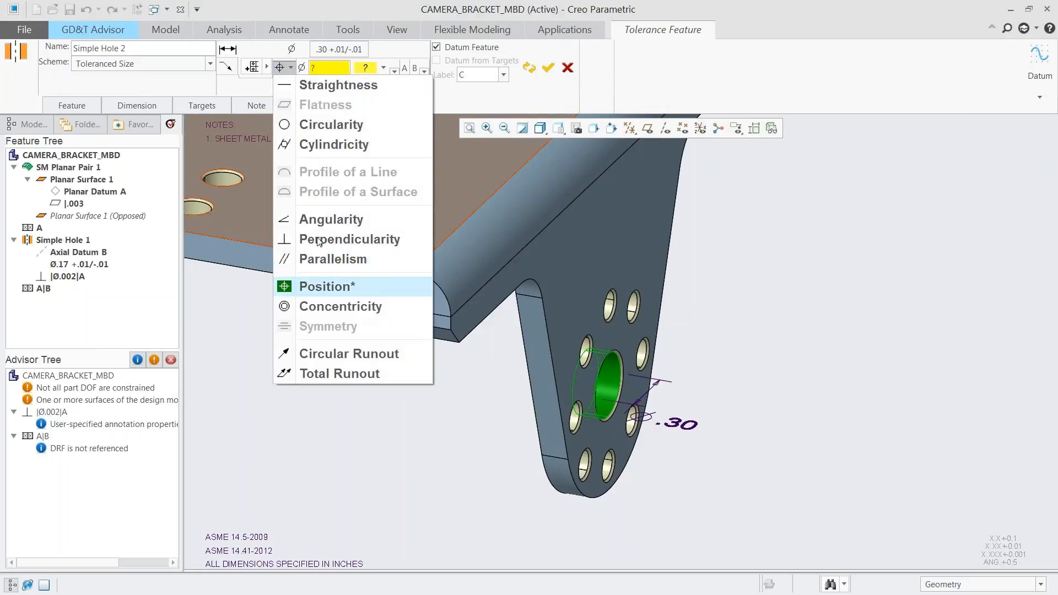
left_click(320, 69)
left_click(320, 69)
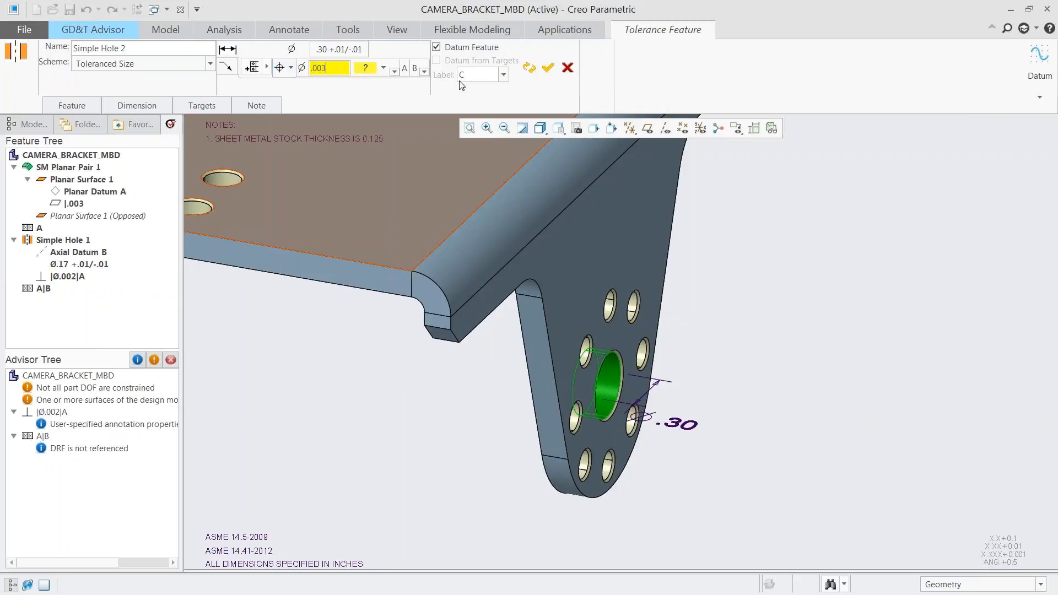
left_click(375, 67)
left_click(365, 85)
Step: Add a .0015 parallelism tolerance to datum A at maximum material condition and establish the leg hole as datum C
left_click(267, 67)
left_click(288, 67)
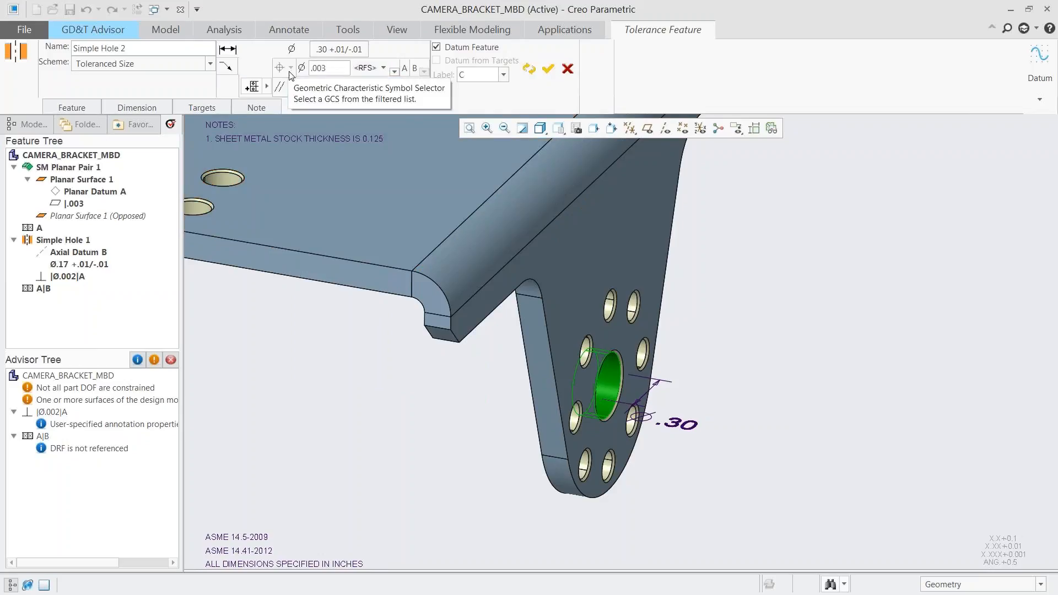
left_click(284, 86)
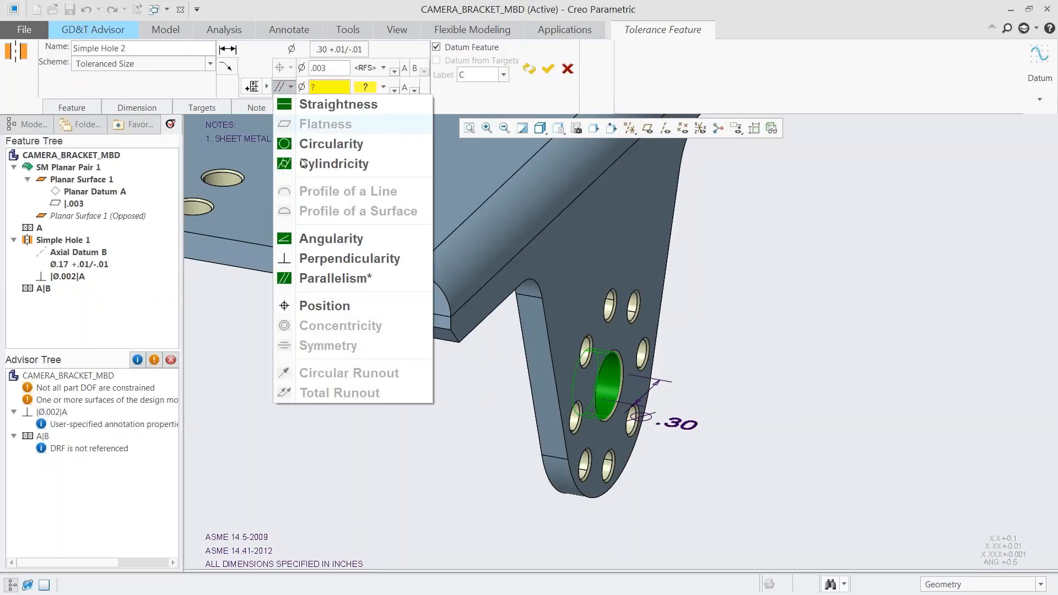
left_click(316, 281)
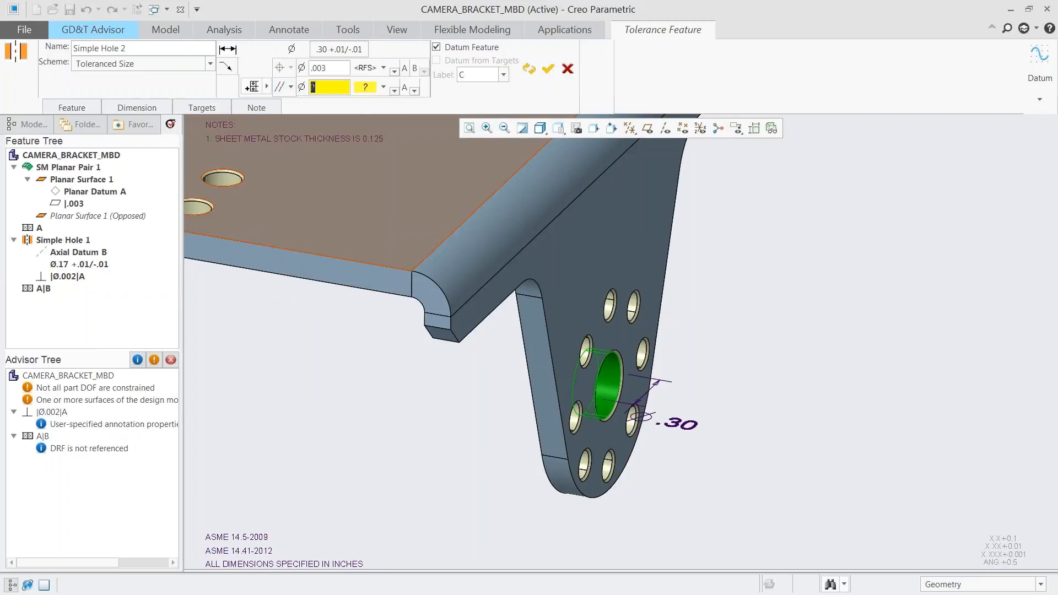
type(".0015")
left_click(383, 87)
left_click(370, 117)
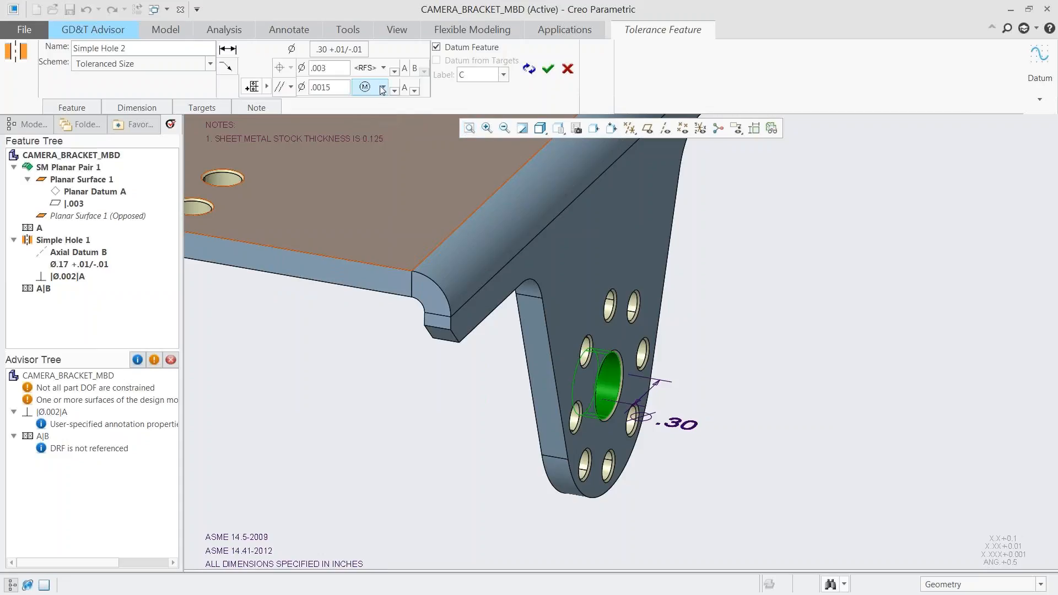
left_click(549, 73)
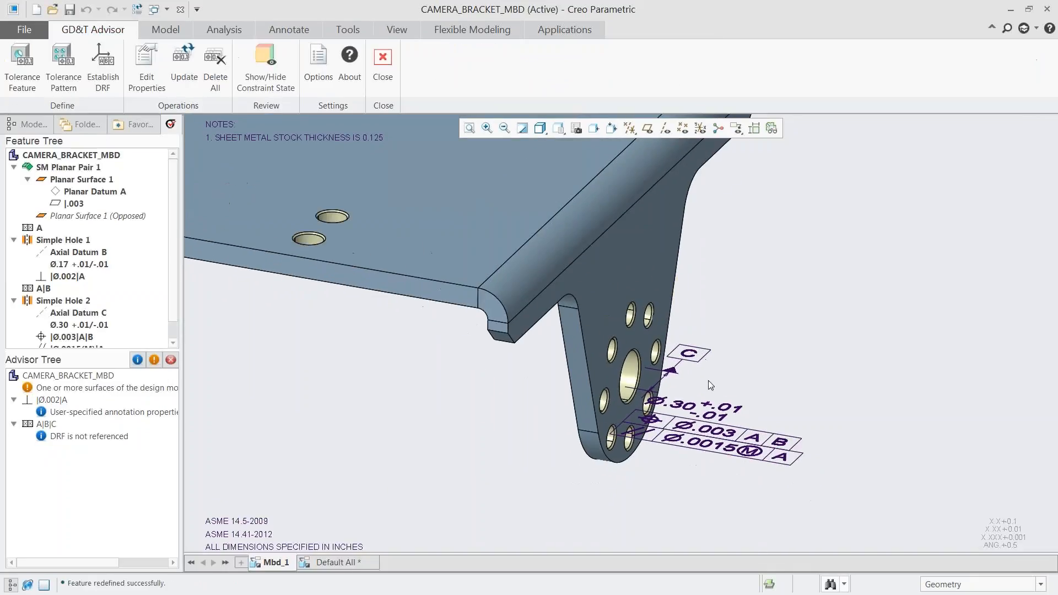
Step: Move the leg hole's diameter callout and attached tolerance frames outward, clear of the leg
left_click(709, 405)
left_click_drag(710, 405, 763, 429)
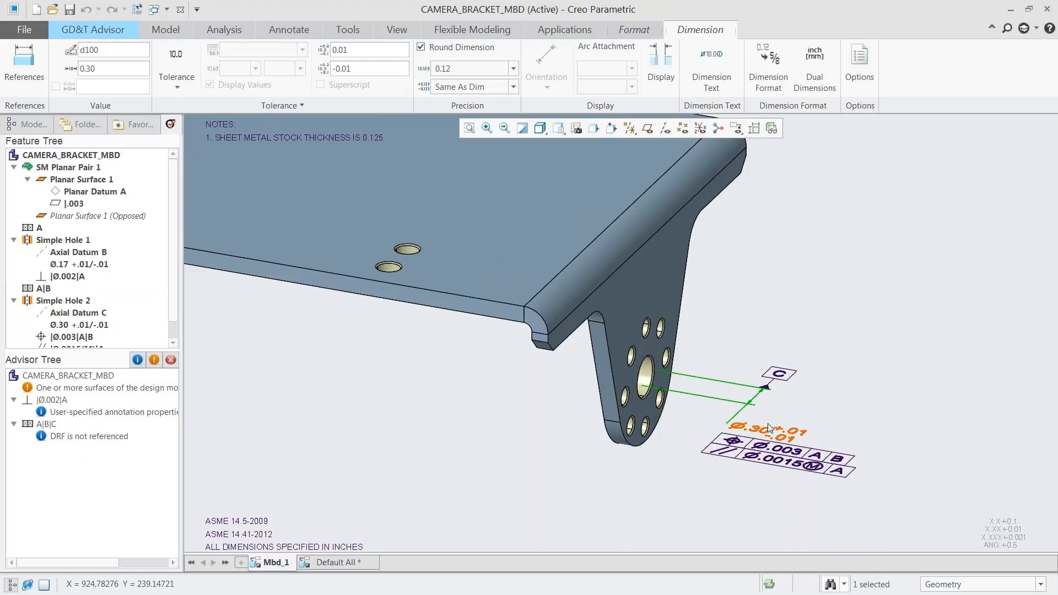
left_click(828, 308)
key("ctrl+d")
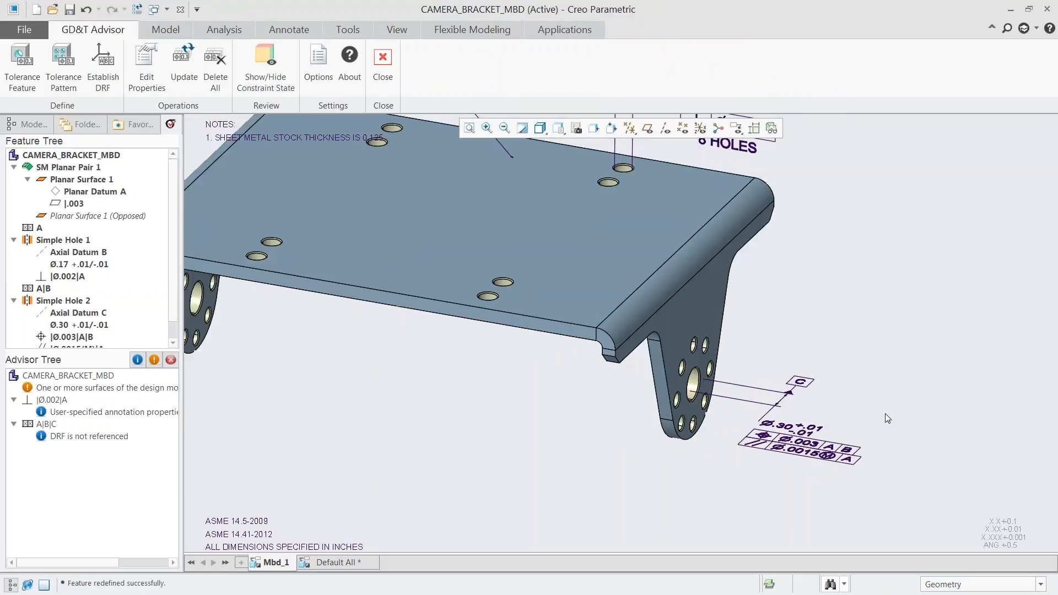
scroll(264, 272, "down", 3)
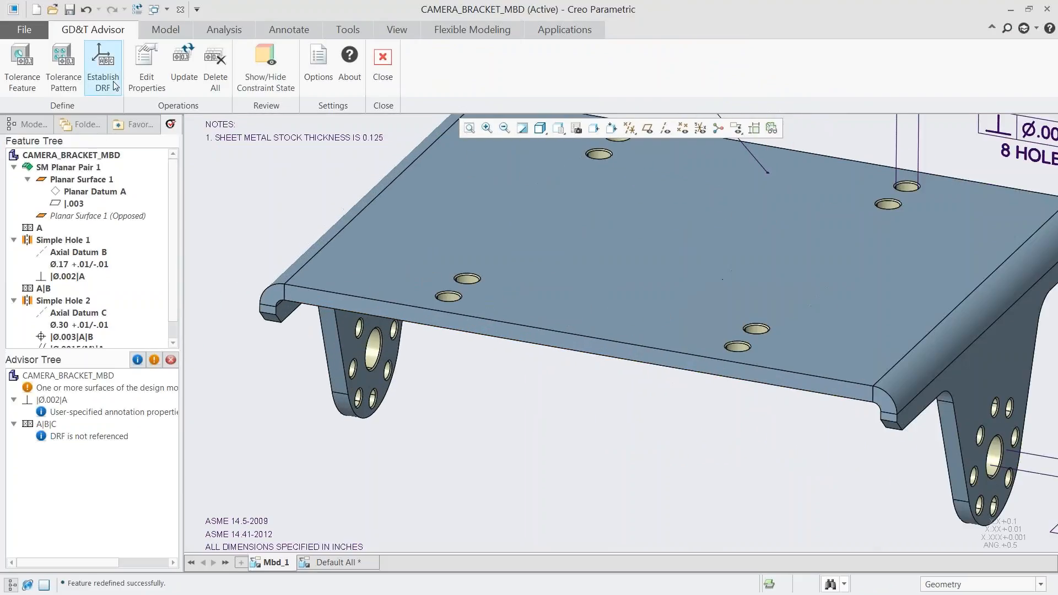
Step: Add the left leg's large central hole as a tolerance feature with a .005 position tolerance at RFS, referencing datums A, B and C
left_click(22, 65)
left_click(374, 351)
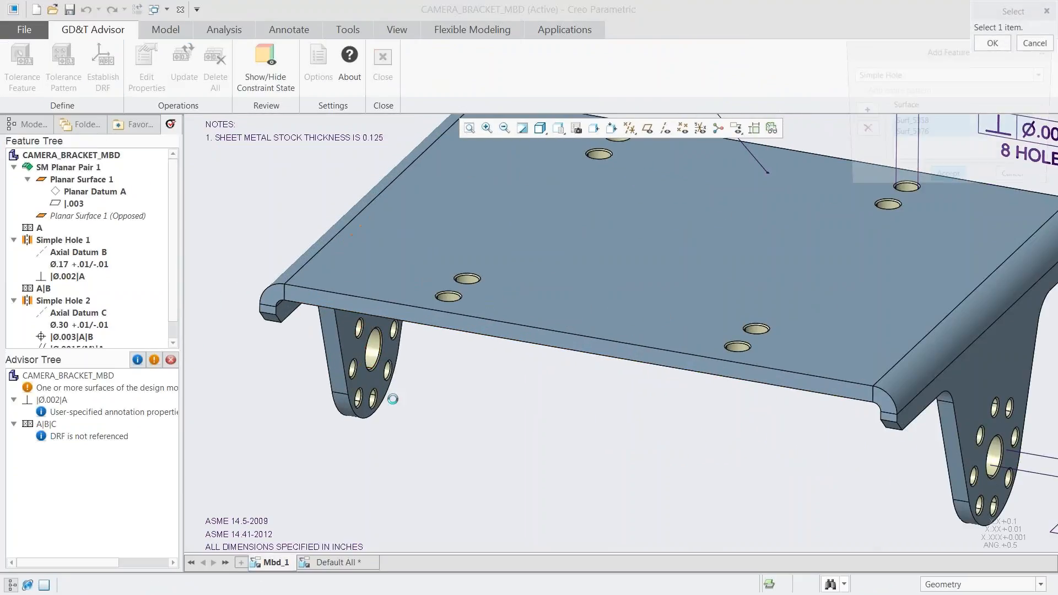
left_click(946, 180)
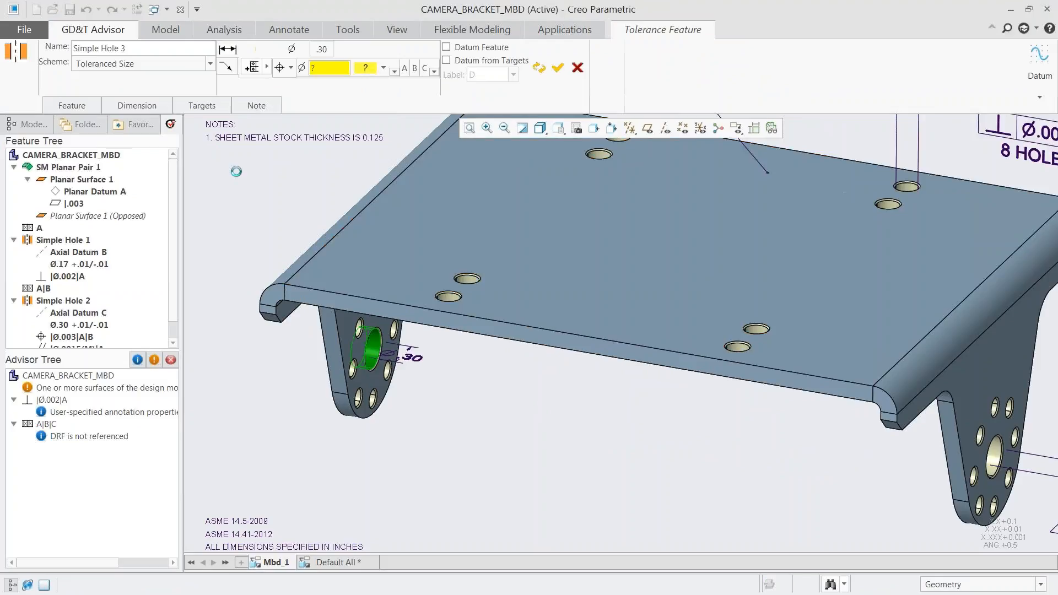
left_click(326, 70)
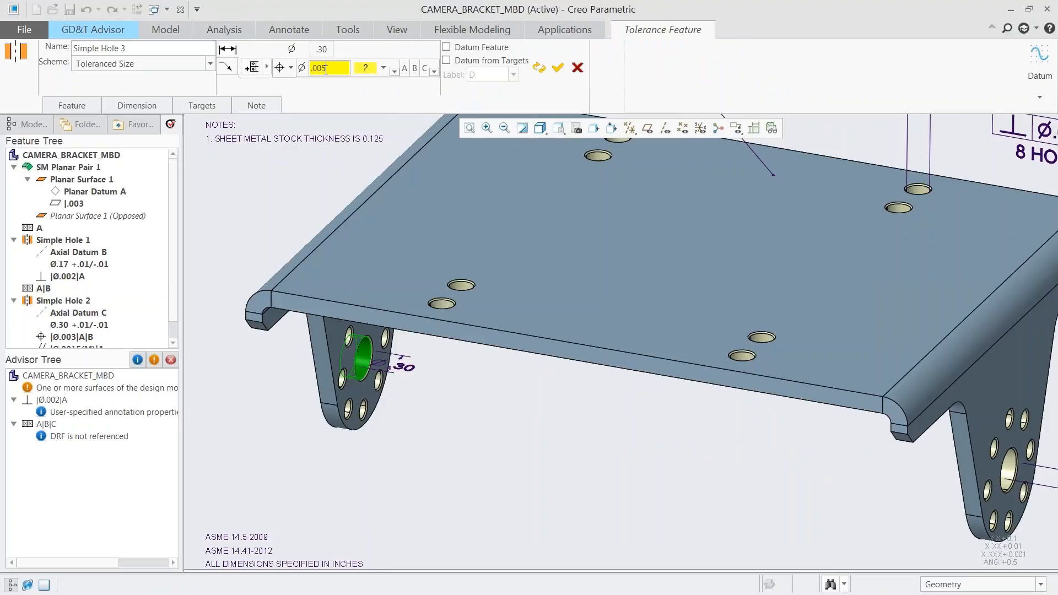
left_click(365, 67)
left_click(361, 84)
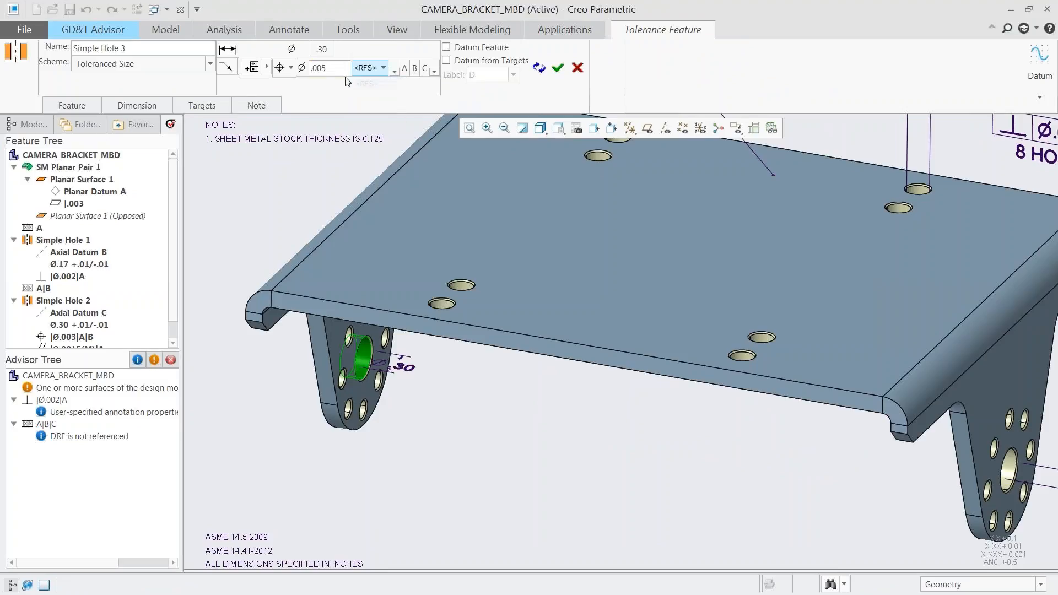
Step: Give the left leg hole's diameter a plus/minus tolerance of +.01/-.01 and complete the tolerance feature
left_click(321, 49)
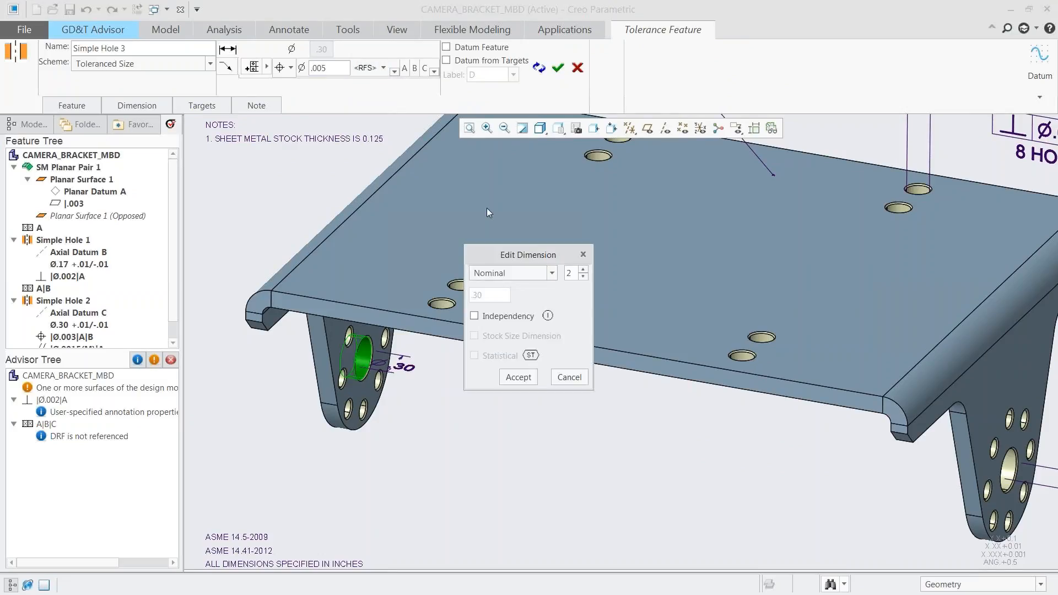
left_click(551, 273)
left_click(496, 300)
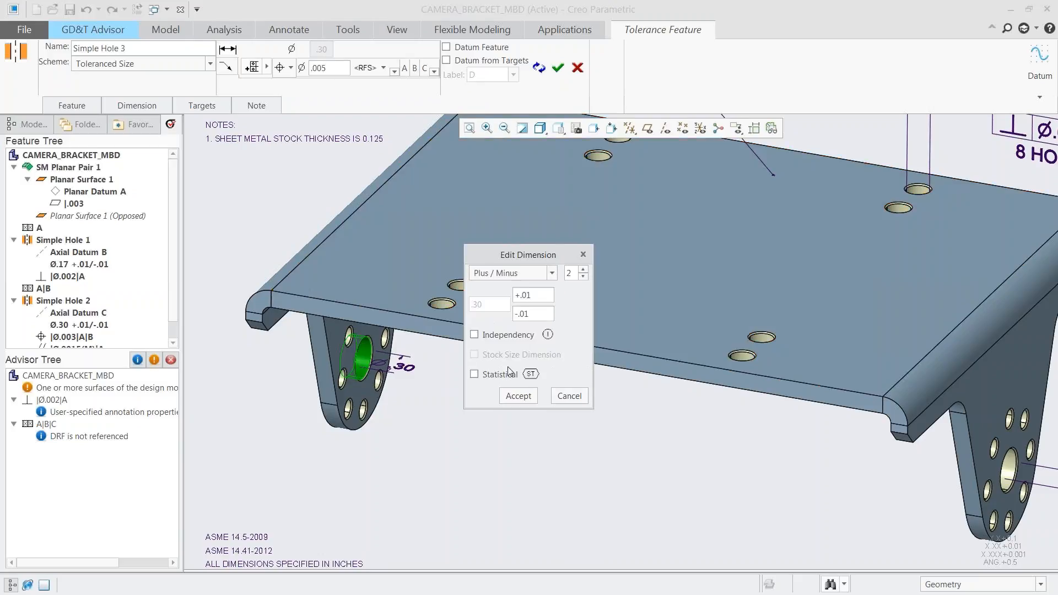
left_click(518, 396)
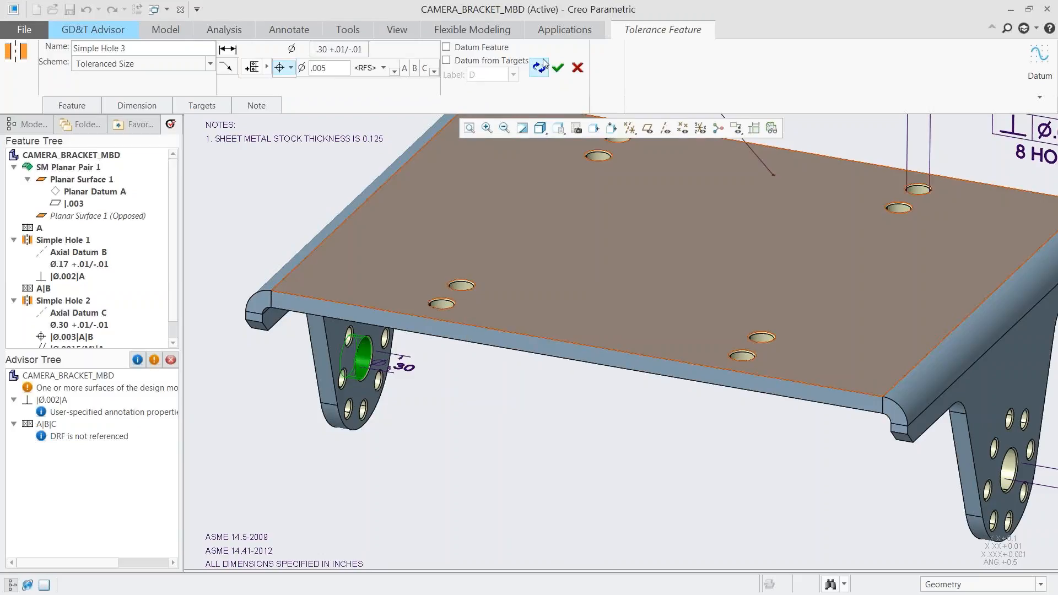
left_click(558, 69)
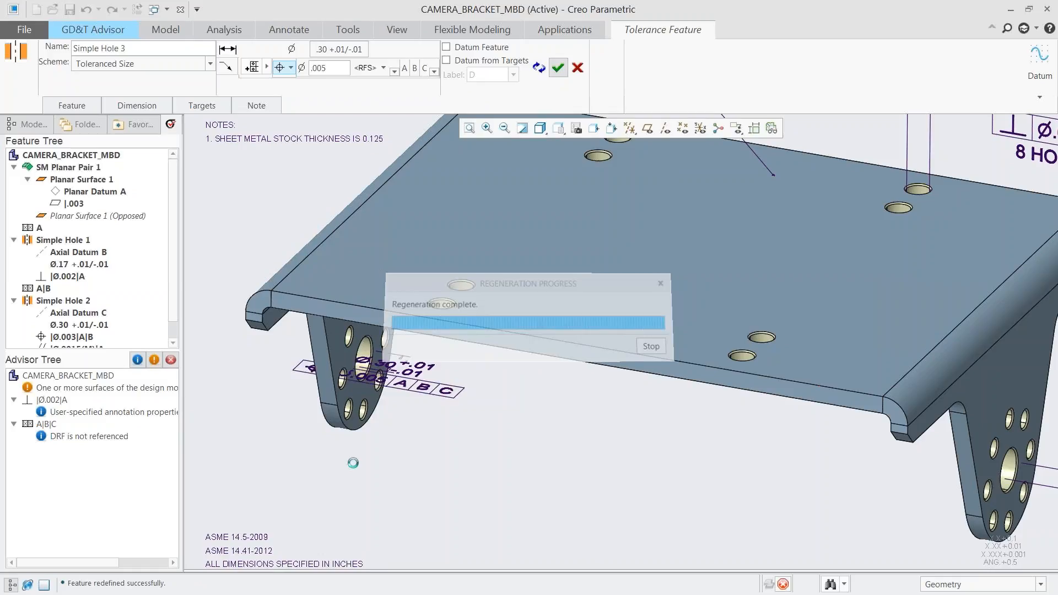
Step: Move the left leg hole's diameter callout and its position frame outward, clear of the leg
left_click(421, 365)
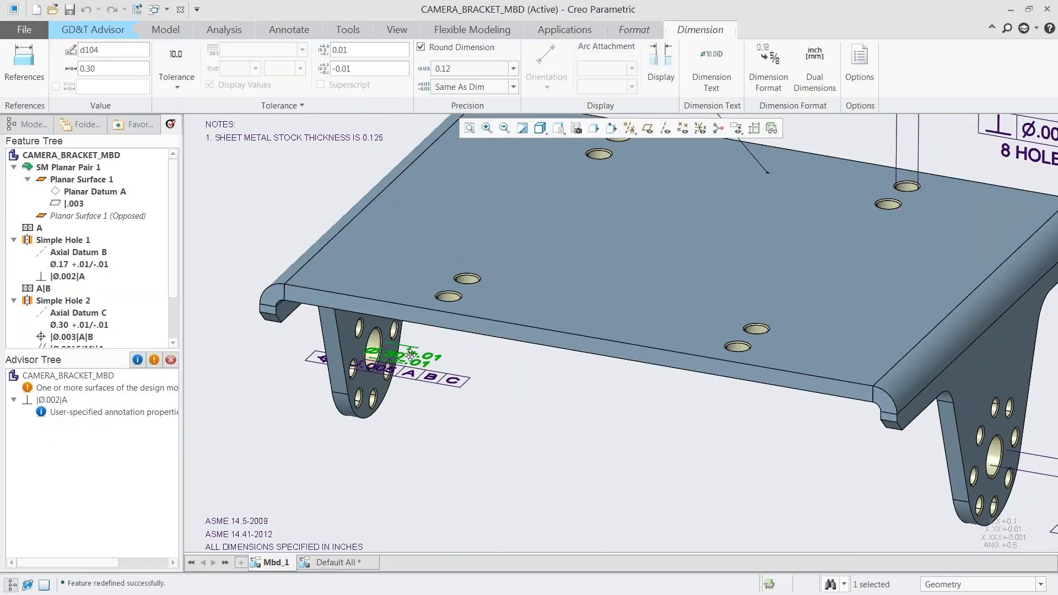
left_click_drag(403, 357, 457, 420)
scroll(206, 351, "up", 3)
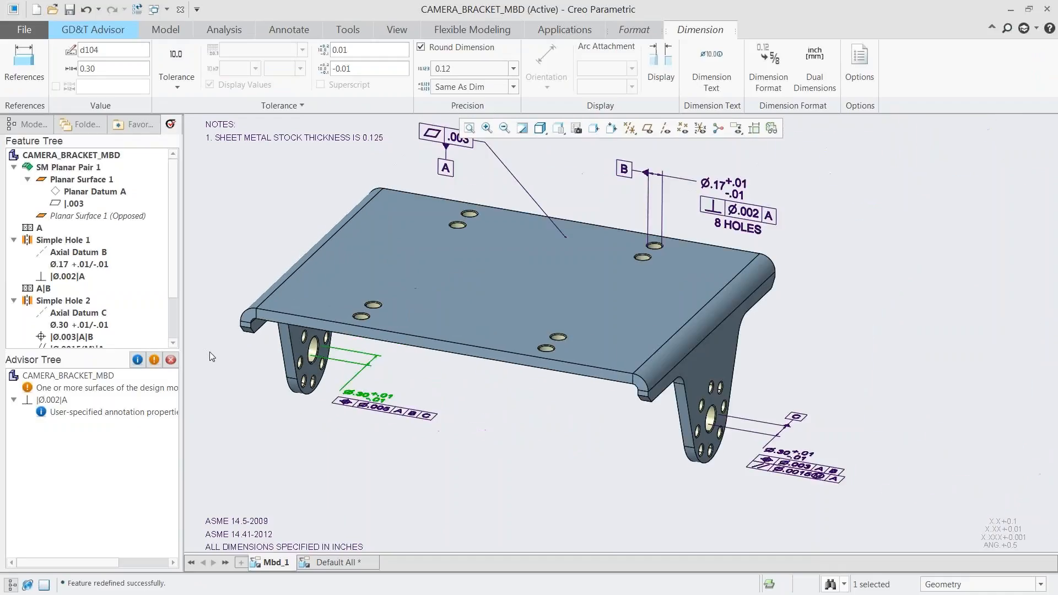
scroll(760, 408, "down", 2)
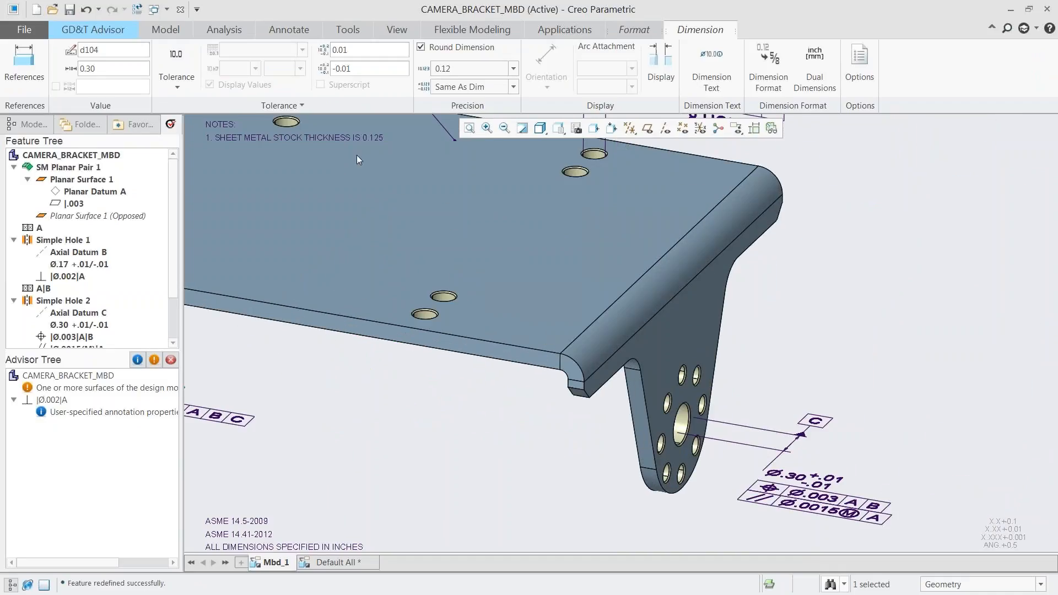
left_click(878, 205)
Step: Add one of the small holes around the right leg's central hole as a simple hole tolerance feature, including its entire pattern
left_click(22, 66)
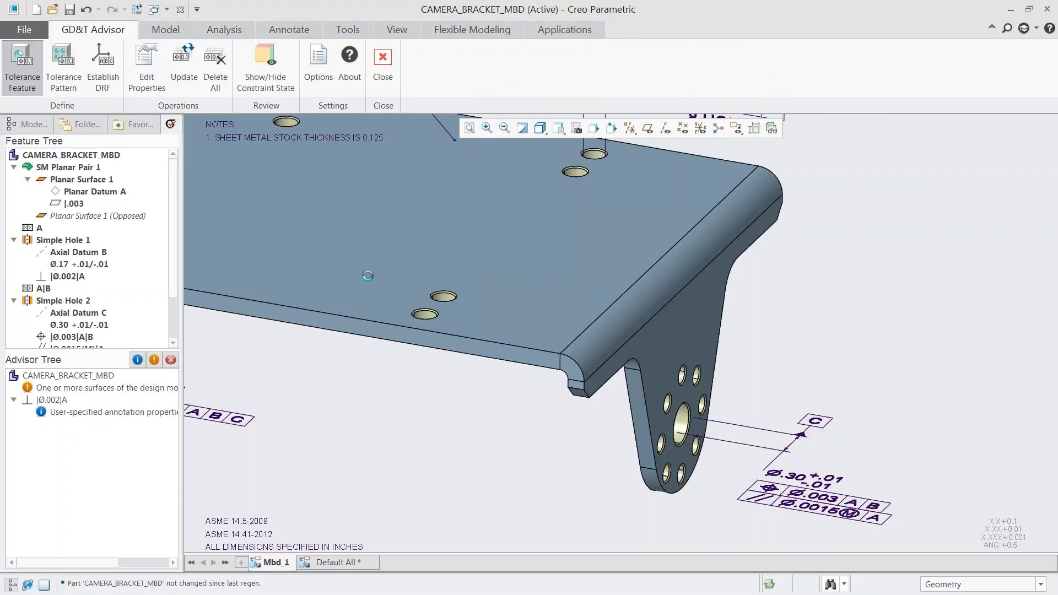
scroll(661, 431, "down", 3)
left_click(660, 430)
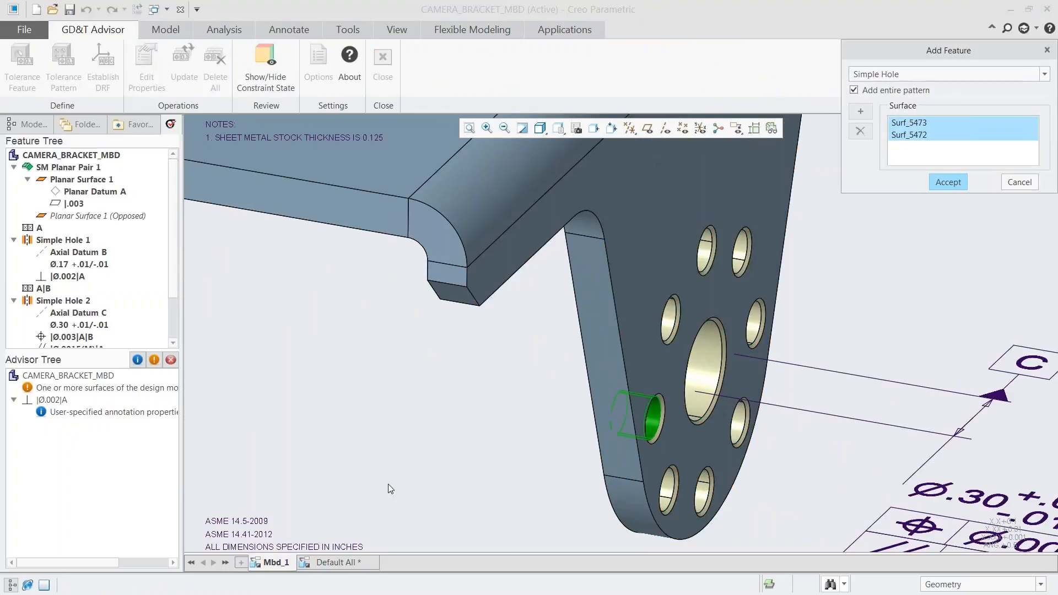
scroll(363, 481, "up", 4)
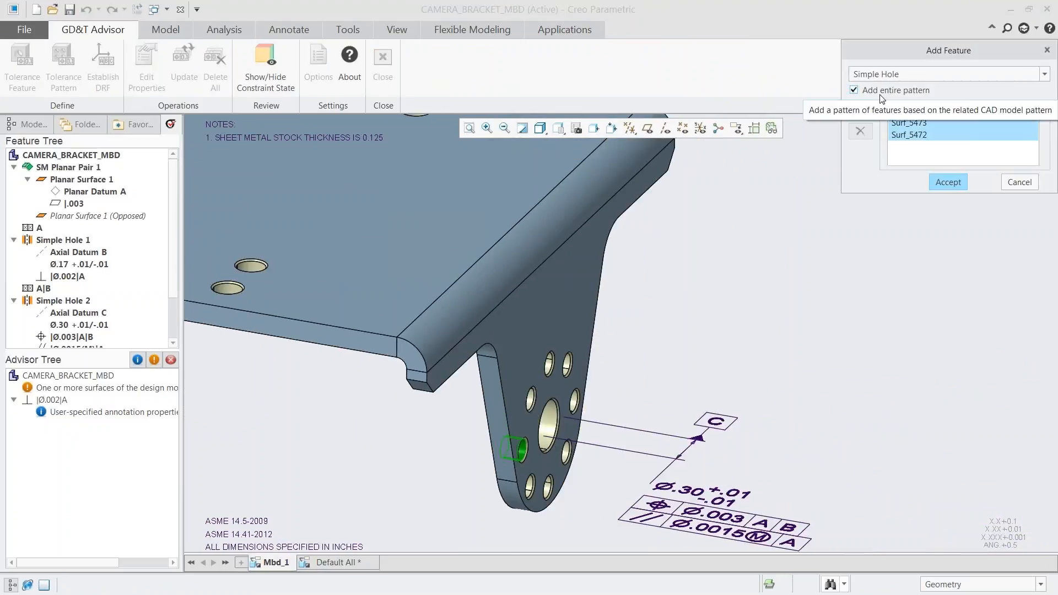
left_click(952, 183)
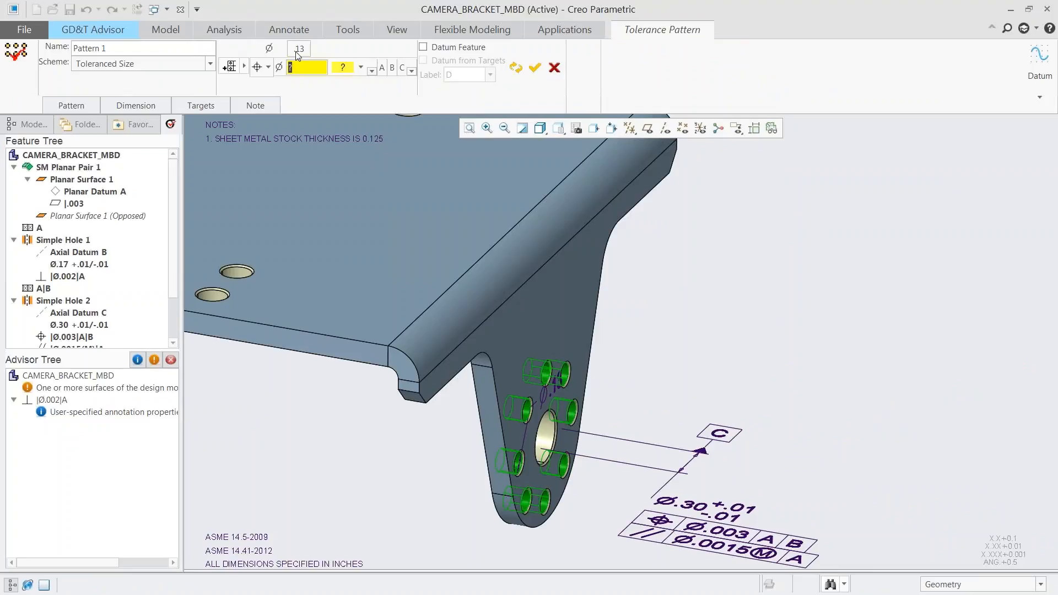
Step: Set the small-hole pattern's position tolerance to .002 at maximum material condition, referencing datums A, B and C
left_click(359, 66)
left_click(348, 98)
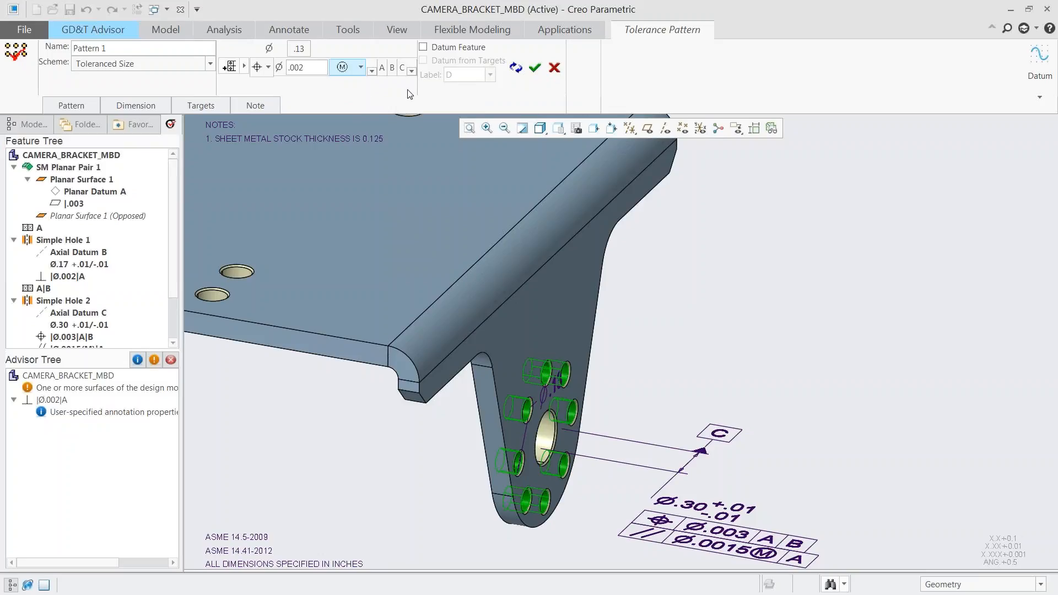
left_click(534, 67)
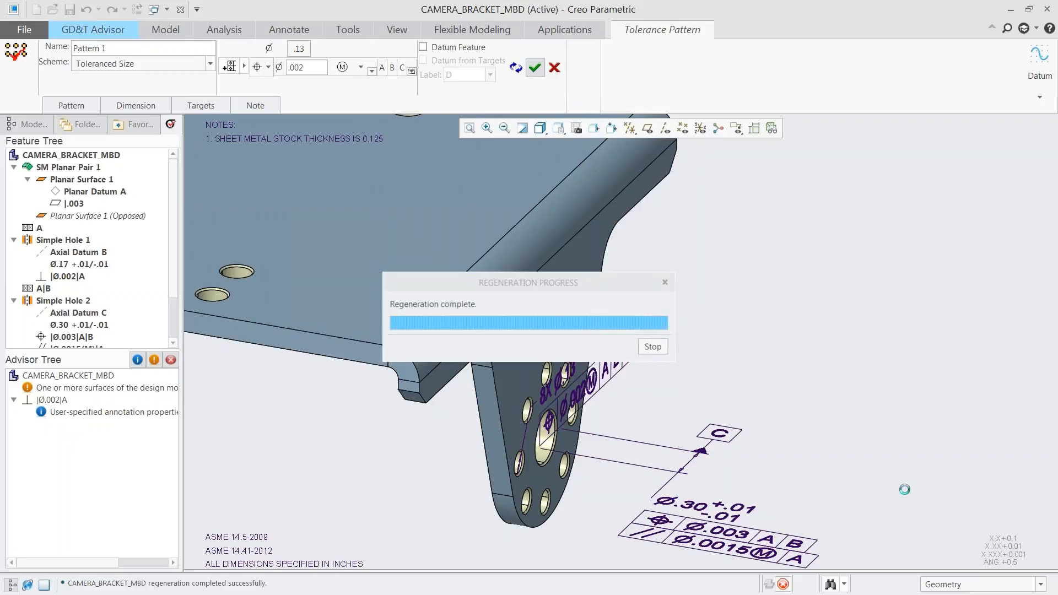
Step: Restrict selection to annotations and move the small-hole pattern's callout outward, clear of the right leg
left_click(954, 585)
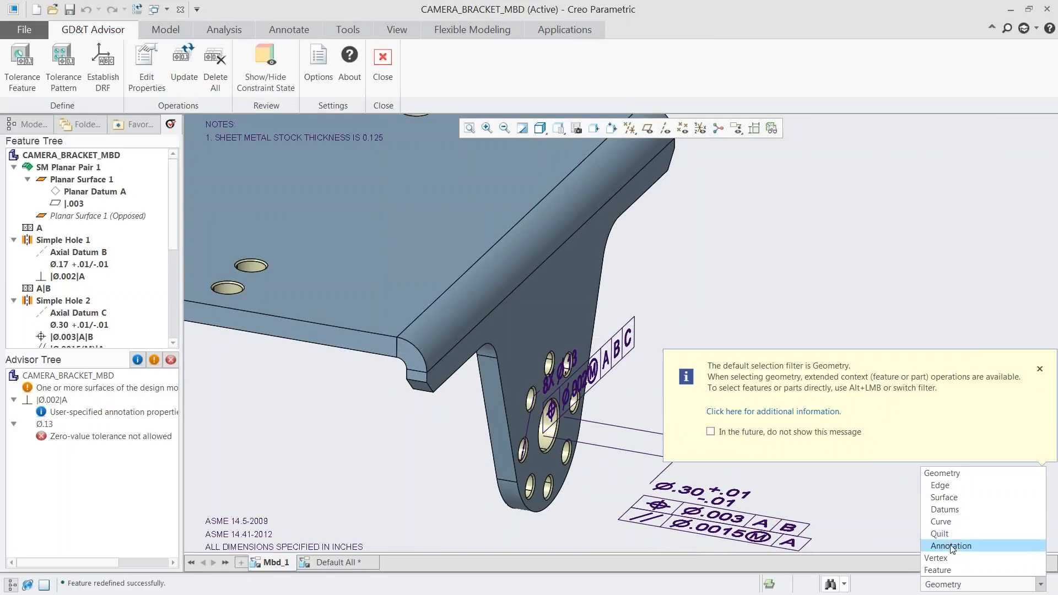
left_click(952, 546)
left_click(556, 379)
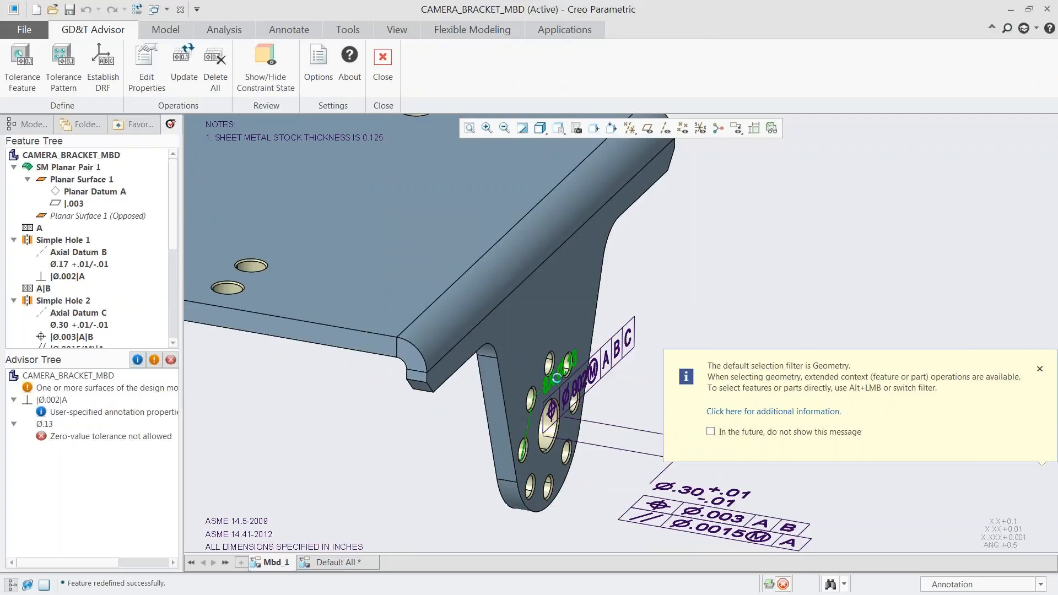
left_click_drag(556, 379, 460, 459)
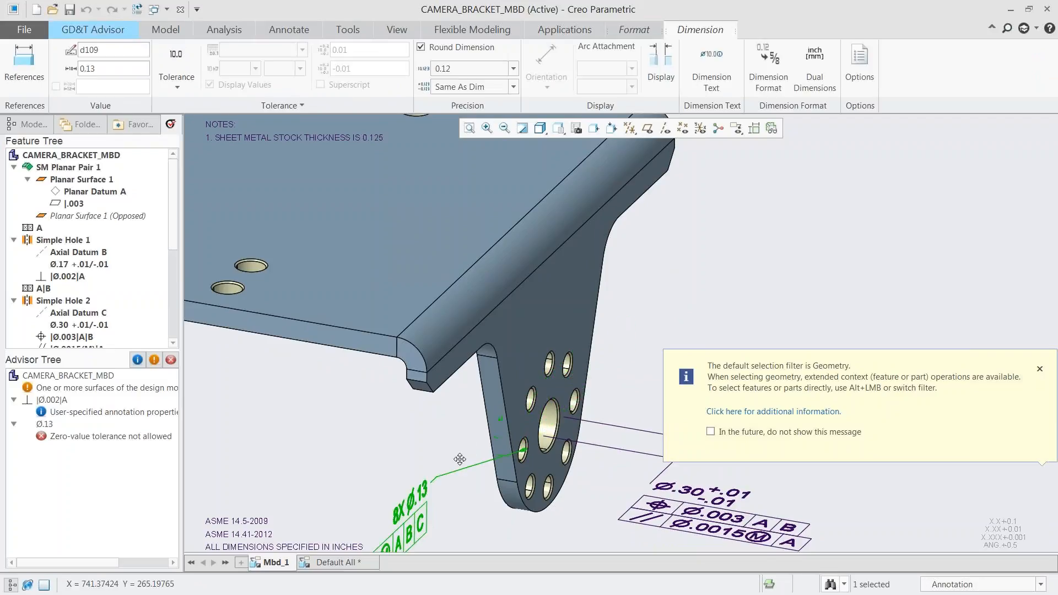
left_click(698, 303)
scroll(698, 303, "up", 2)
left_click(1039, 369)
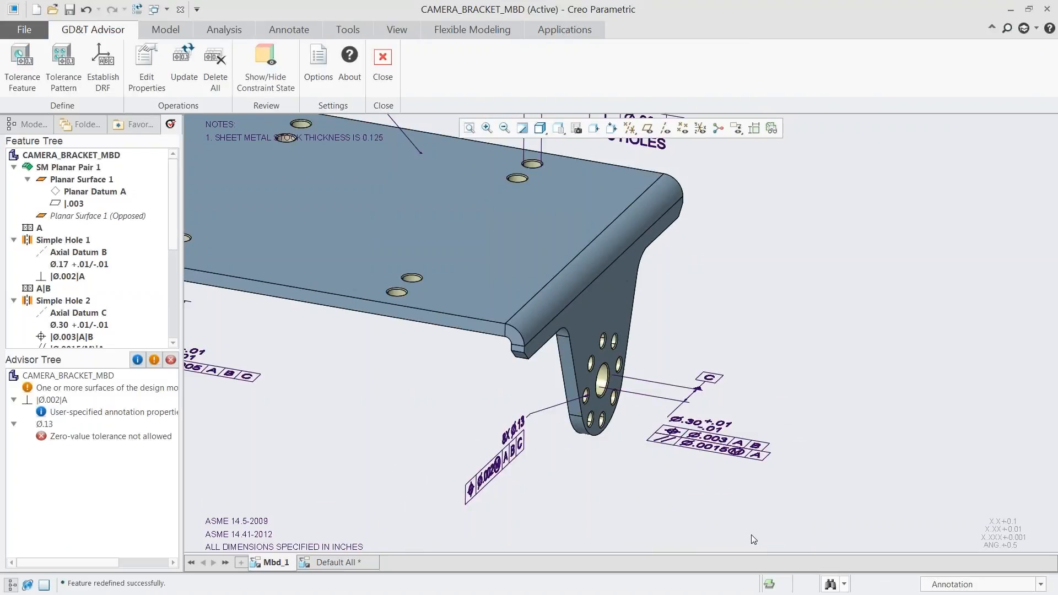
Step: Add the text "2 PLACES" below the small-hole pattern's position tolerance frame
left_click(511, 459)
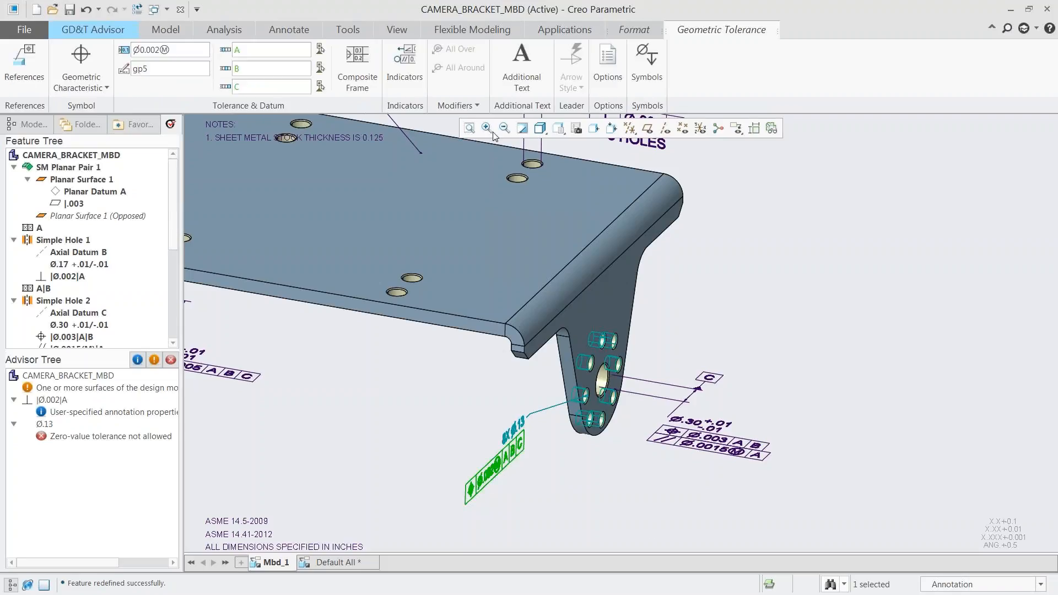
left_click(522, 66)
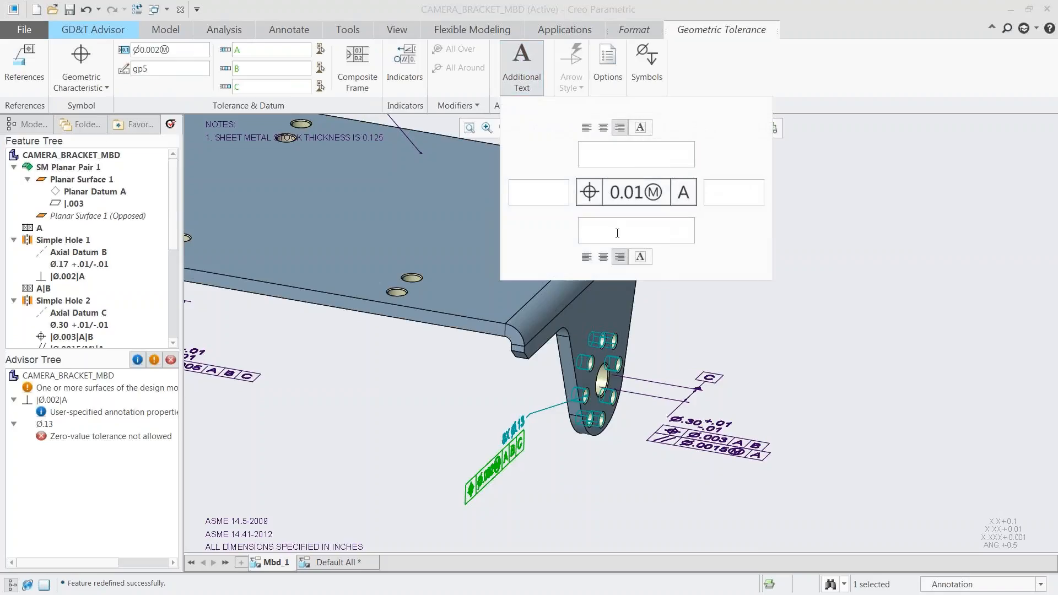
type("2 PLACE S")
left_click(522, 67)
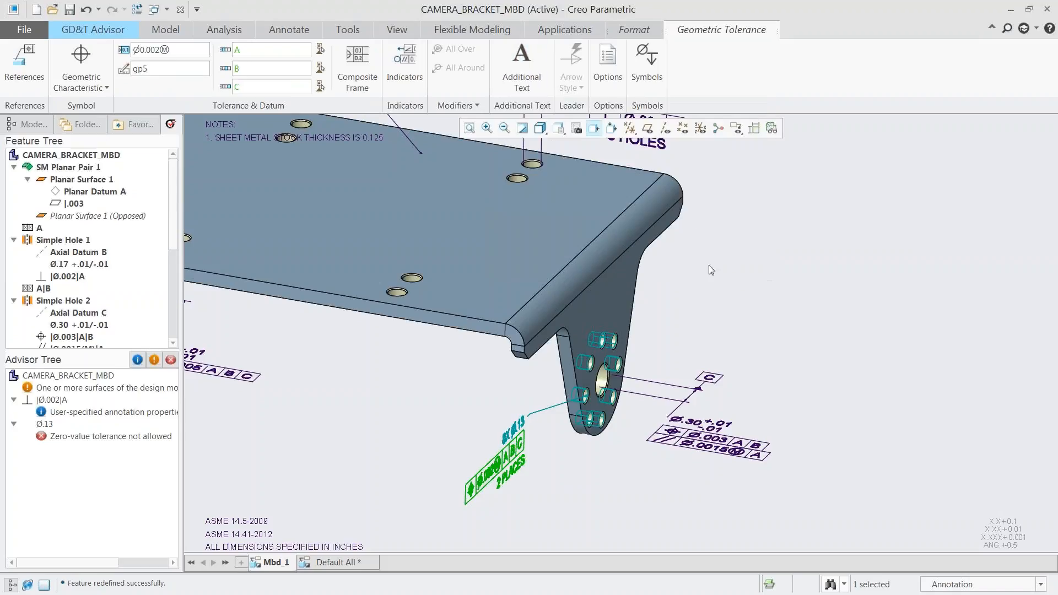
left_click(719, 299)
scroll(735, 328, "up", 2)
scroll(735, 329, "up", 1)
scroll(636, 410, "up", 1)
scroll(580, 293, "down", 2)
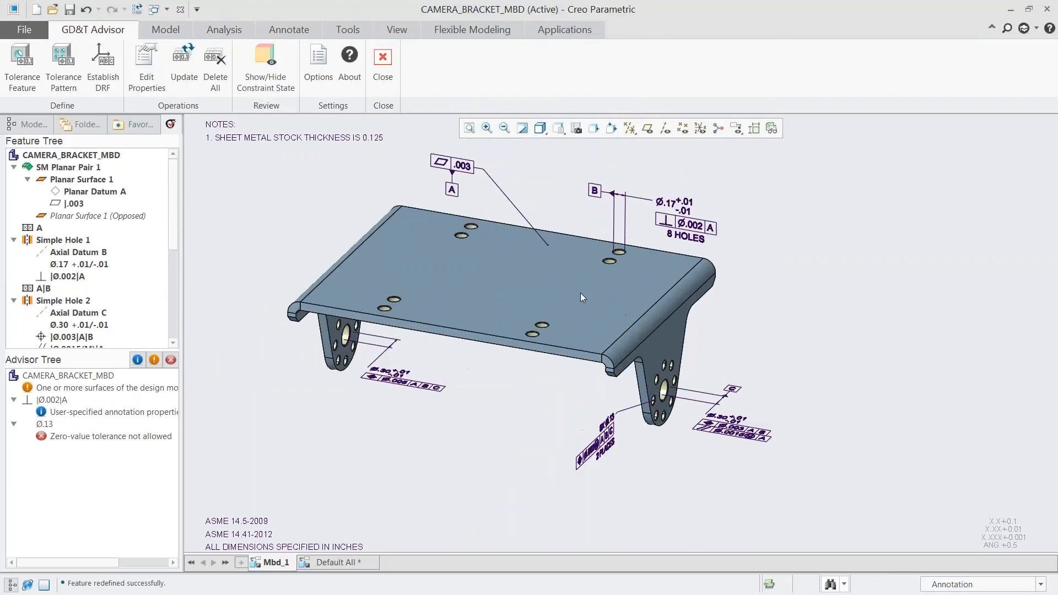
Step: Resolve the pattern's zero-value tolerance error by giving its diameter three decimal places and a plus/minus tolerance of +.010/-.010
left_click(61, 438)
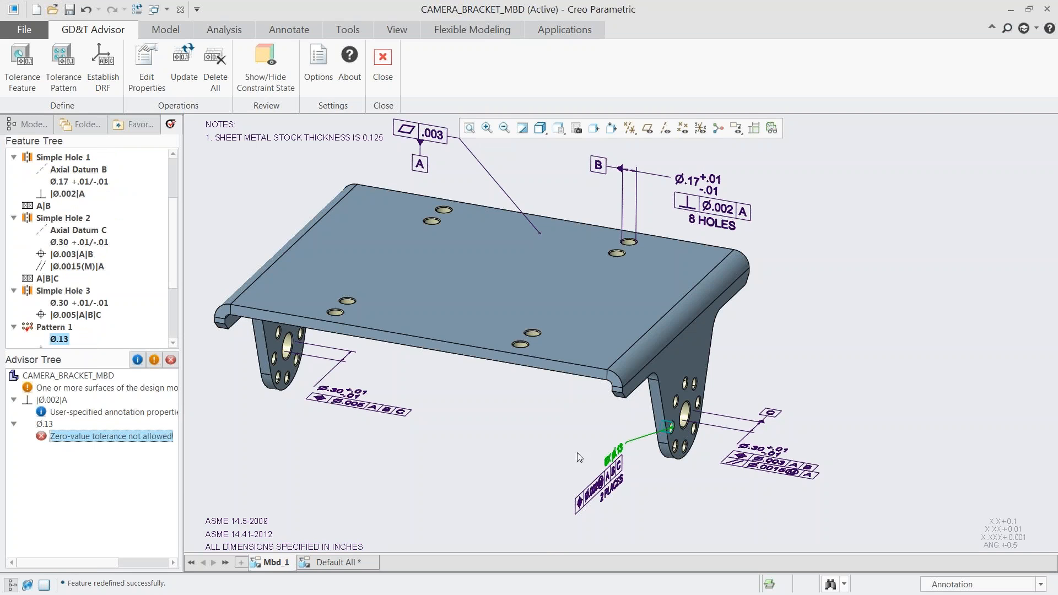
scroll(626, 460, "down", 5)
mouse_move(585, 430)
middle_mouse_down()
mouse_move(565, 413)
mouse_move(587, 430)
middle_mouse_up()
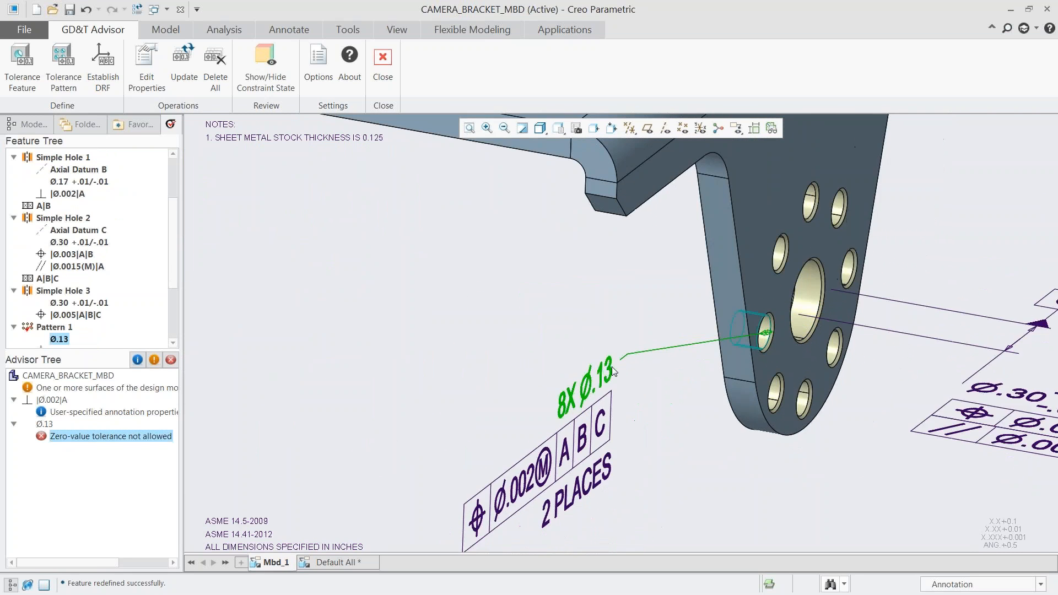
left_click(44, 426)
right_click(46, 425)
mouse_move(98, 436)
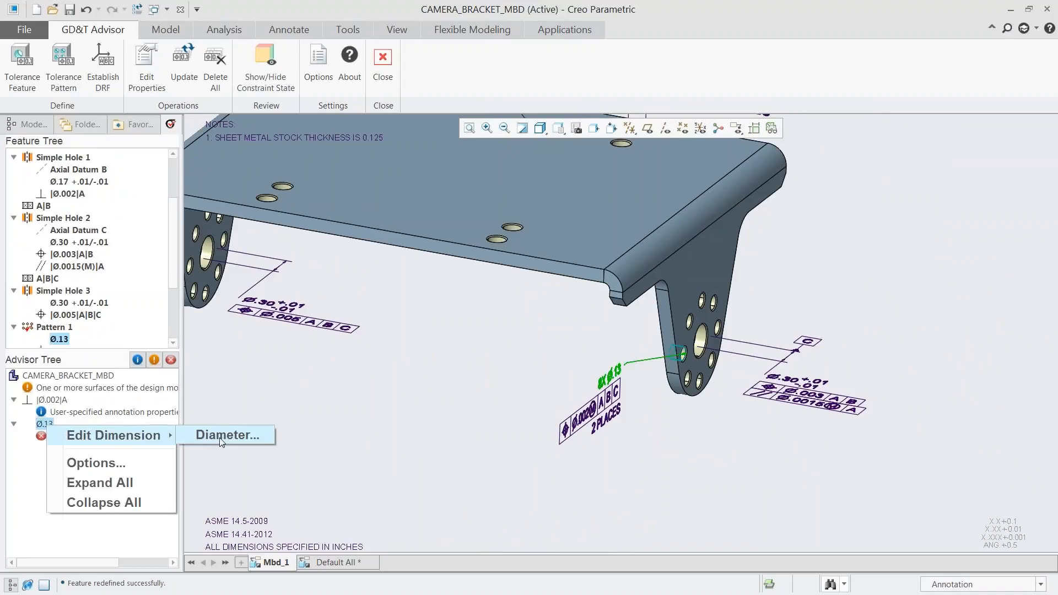
left_click(275, 435)
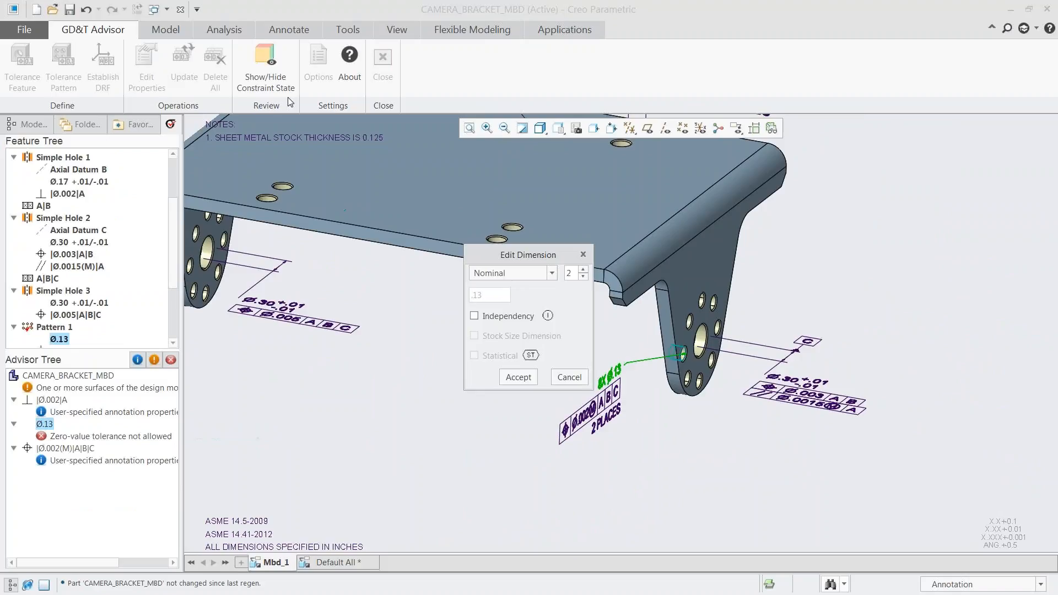
left_click(519, 274)
left_click(513, 300)
left_click(583, 269)
left_click(517, 396)
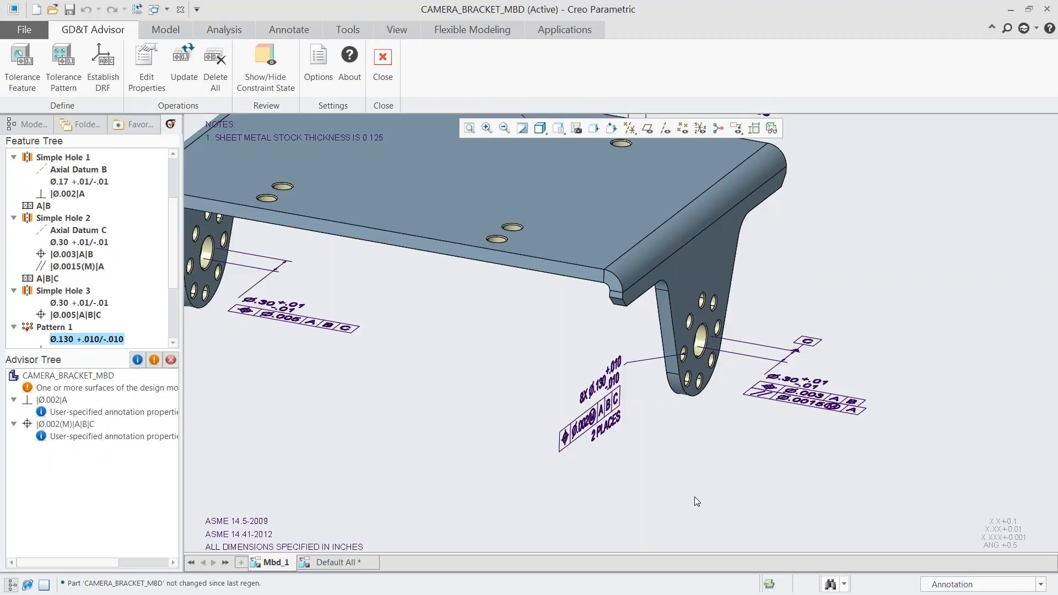
Step: Show the constraint state of the model and examine which surfaces of the plate and legs are constrained
scroll(703, 505, "up", 3)
scroll(693, 454, "down", 2)
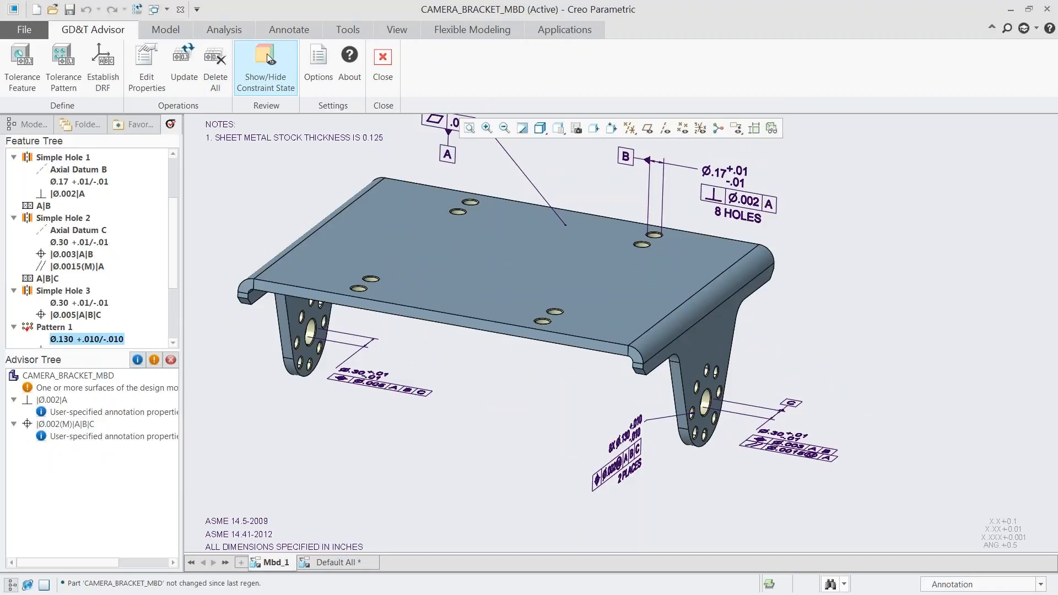
left_click(267, 57)
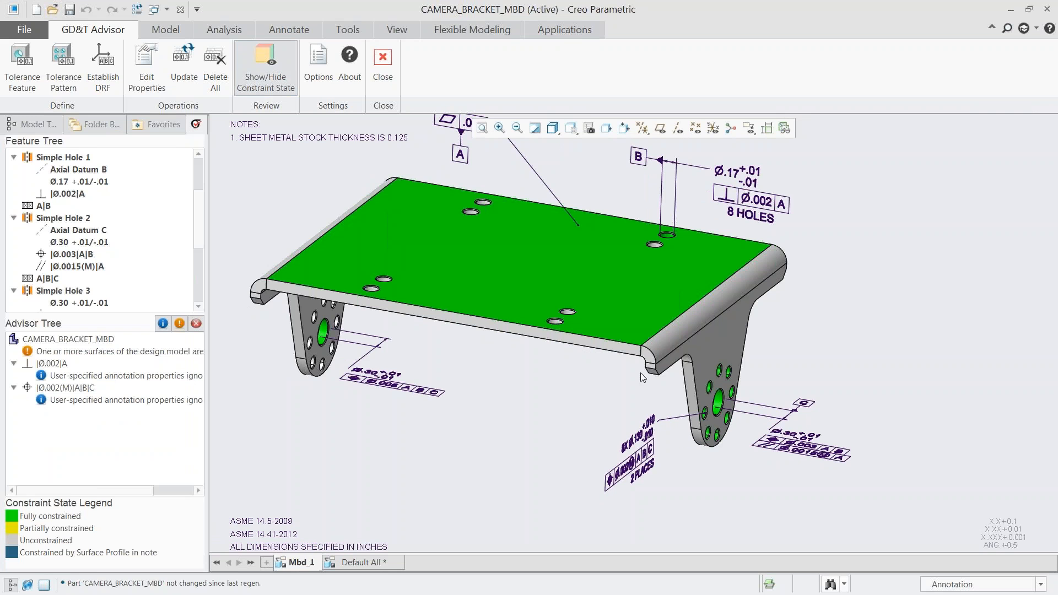
mouse_move(590, 349)
middle_mouse_down()
mouse_move(595, 331)
mouse_move(592, 351)
mouse_move(627, 402)
middle_mouse_up()
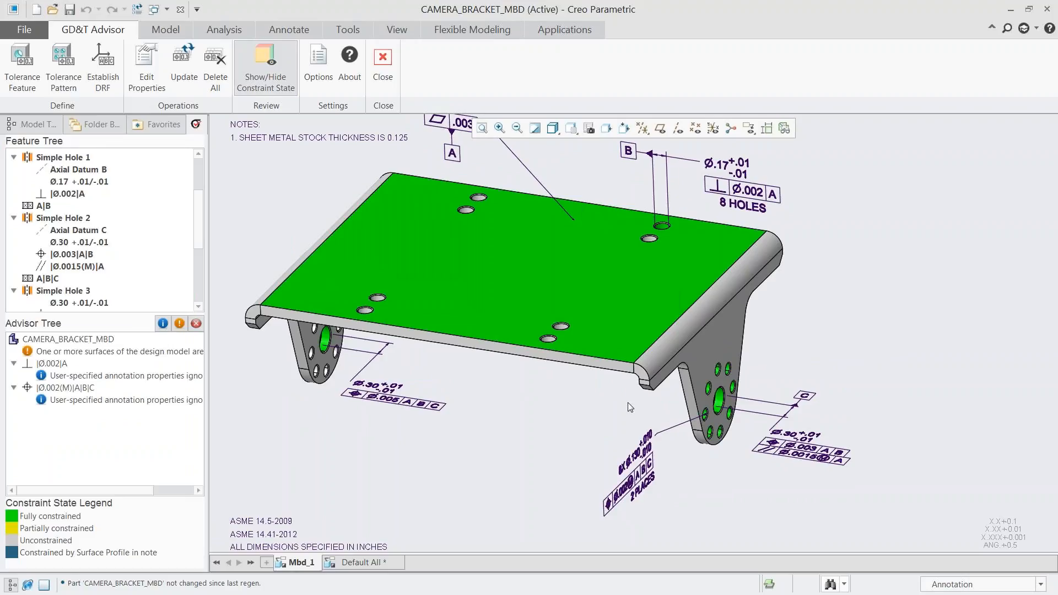
scroll(628, 403, "up", 3)
middle_click_drag(628, 404, 661, 433, "shift")
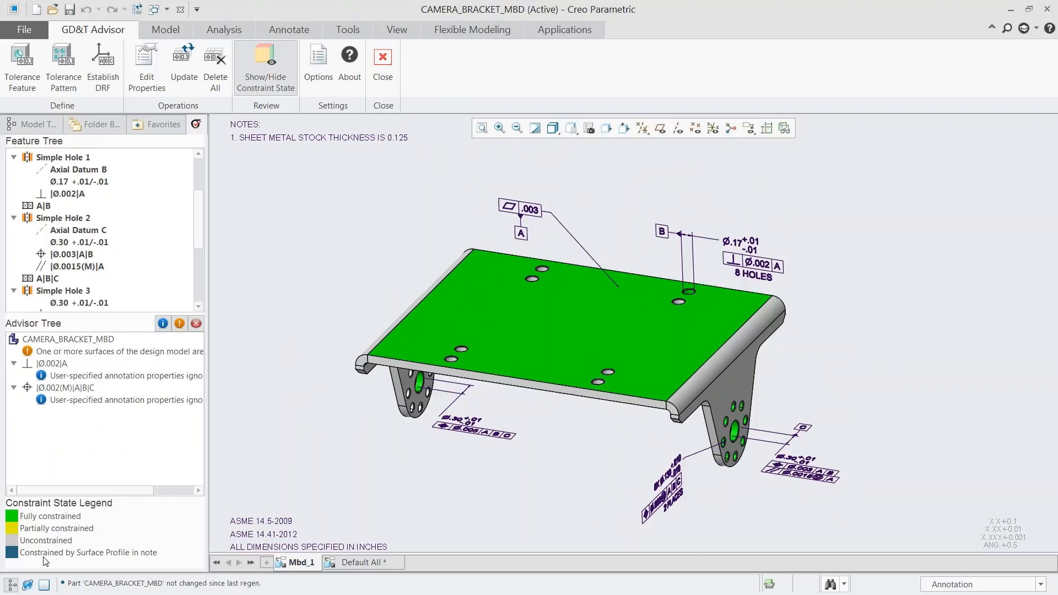
Step: Add the General Profile note with a profile tolerance of .002 to the part properties, accept it and close GD&T Advisor
left_click(149, 60)
left_click(450, 204)
left_click(585, 266)
left_click(541, 256)
left_click(420, 243)
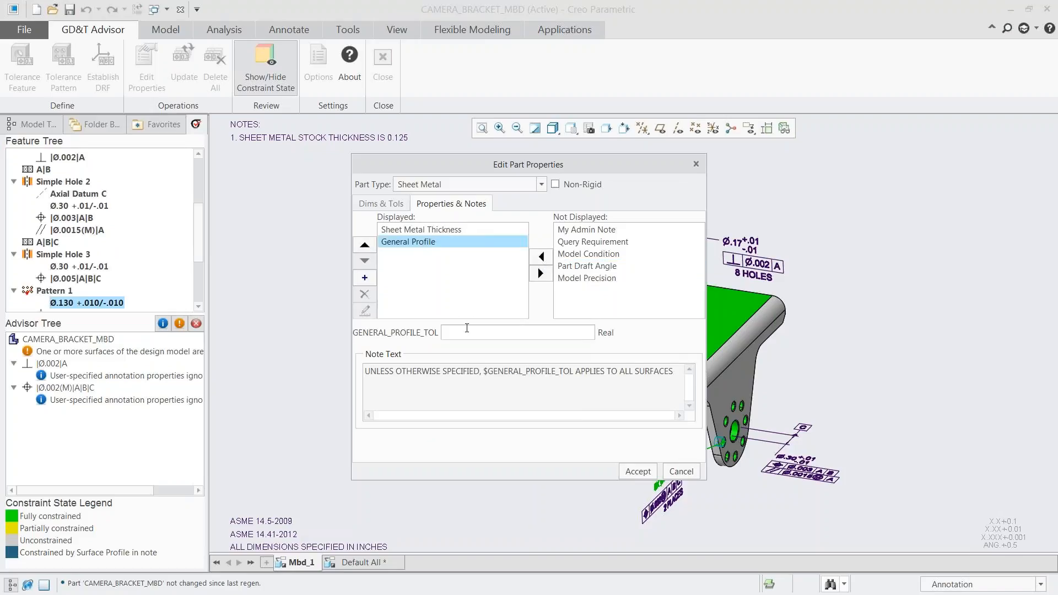
type(".002")
left_click(638, 471)
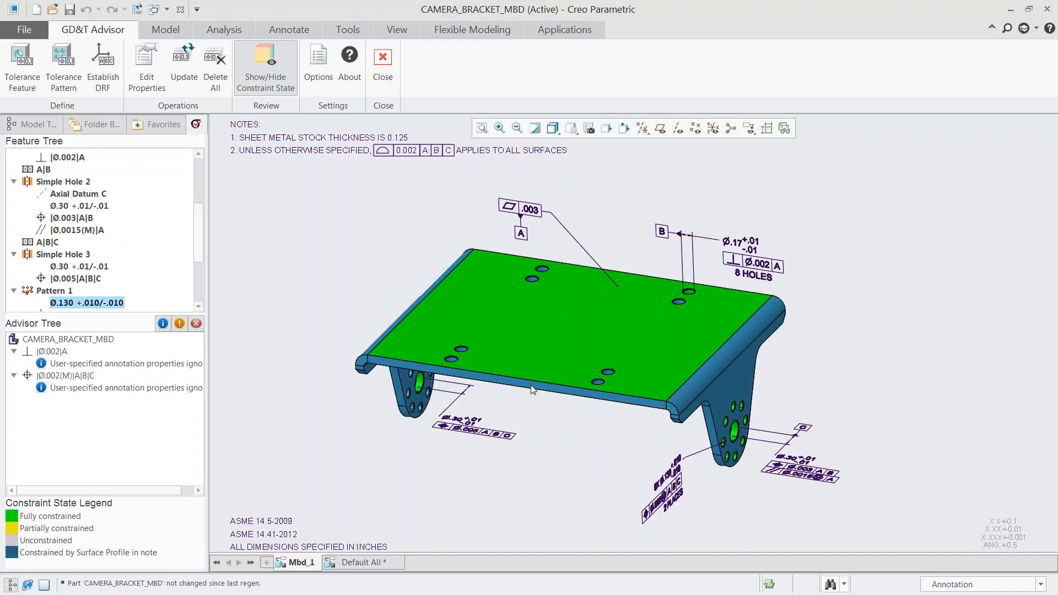
left_click(383, 61)
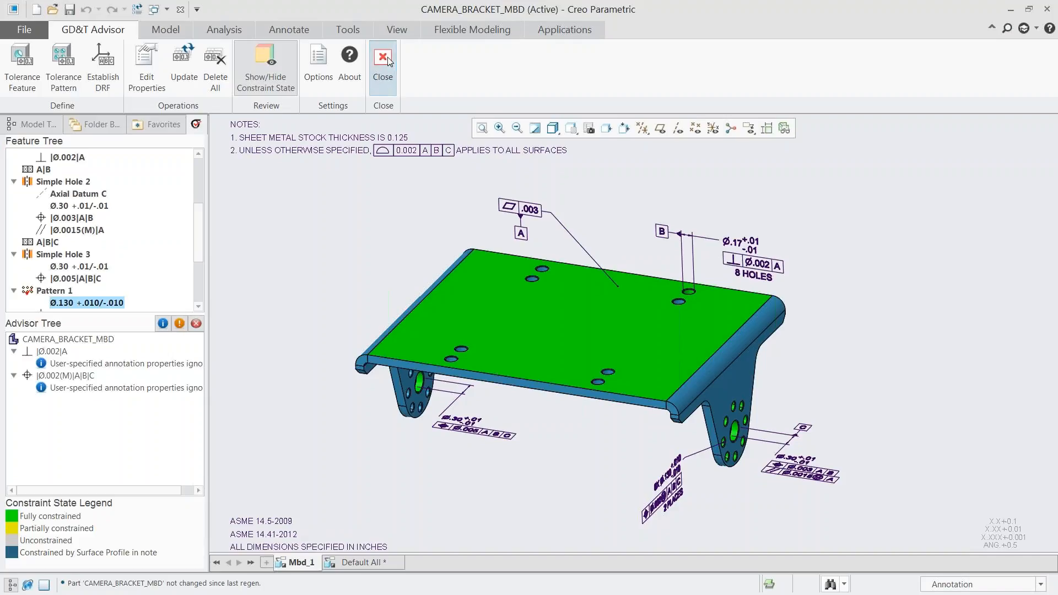
Step: Move the Ø.30 hole callout of the left leg onto the FRONT datum plane
left_click(472, 429)
right_click(472, 427)
left_click(526, 153)
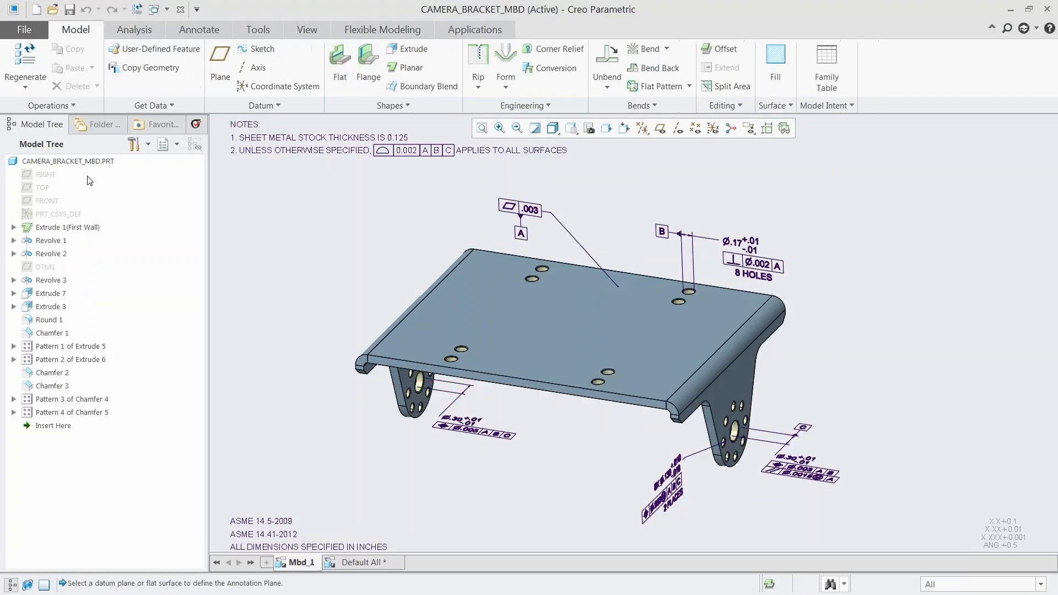
left_click(46, 202)
right_click(504, 446)
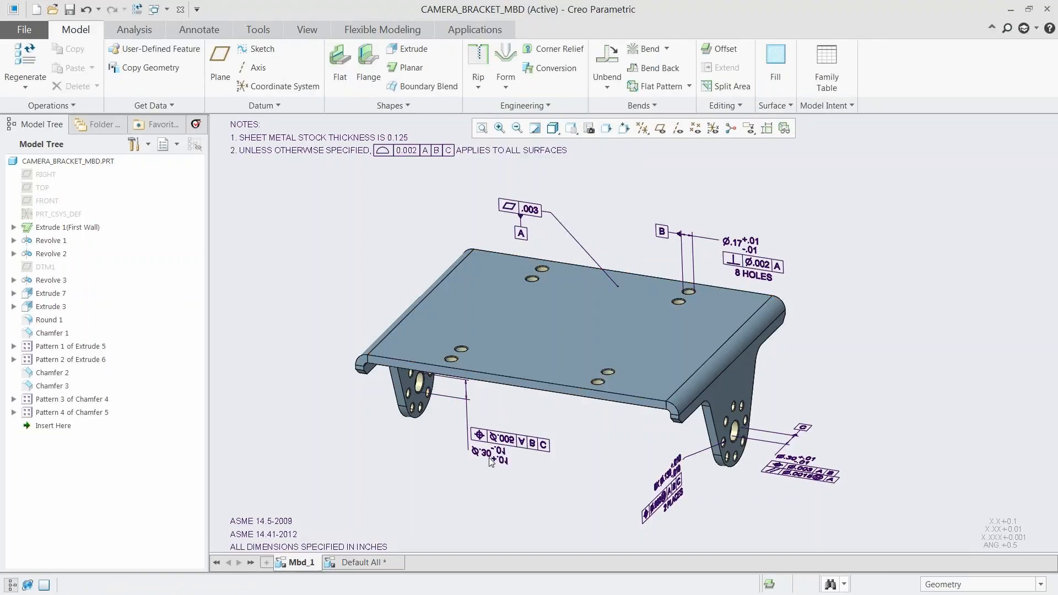
Step: Flip the viewing direction of the left leg's Ø.30 callout on its annotation plane and rotate its text to read upright
left_click(490, 457)
right_click(490, 459)
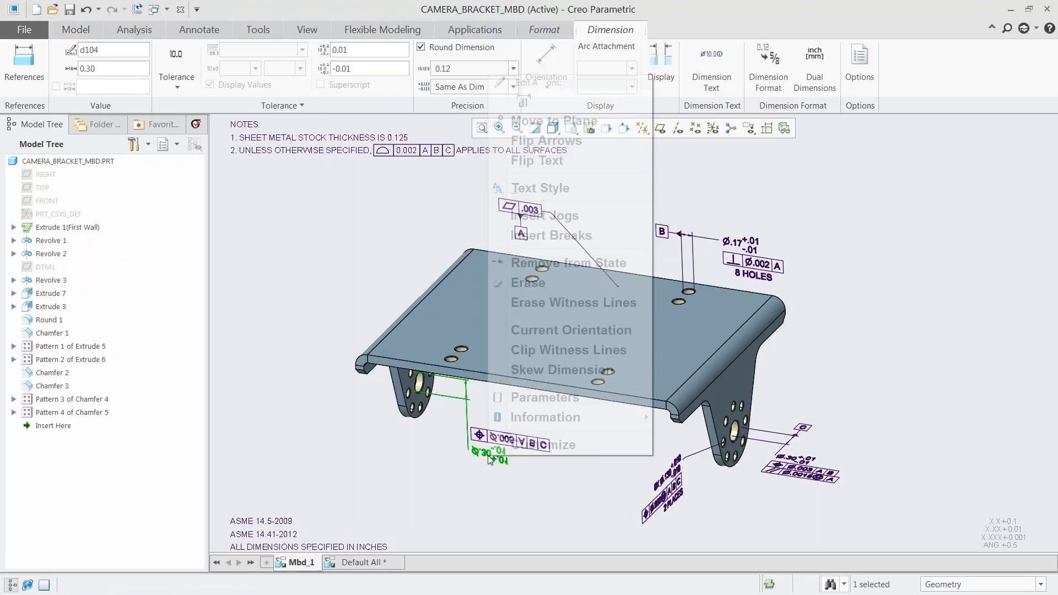
left_click(543, 329)
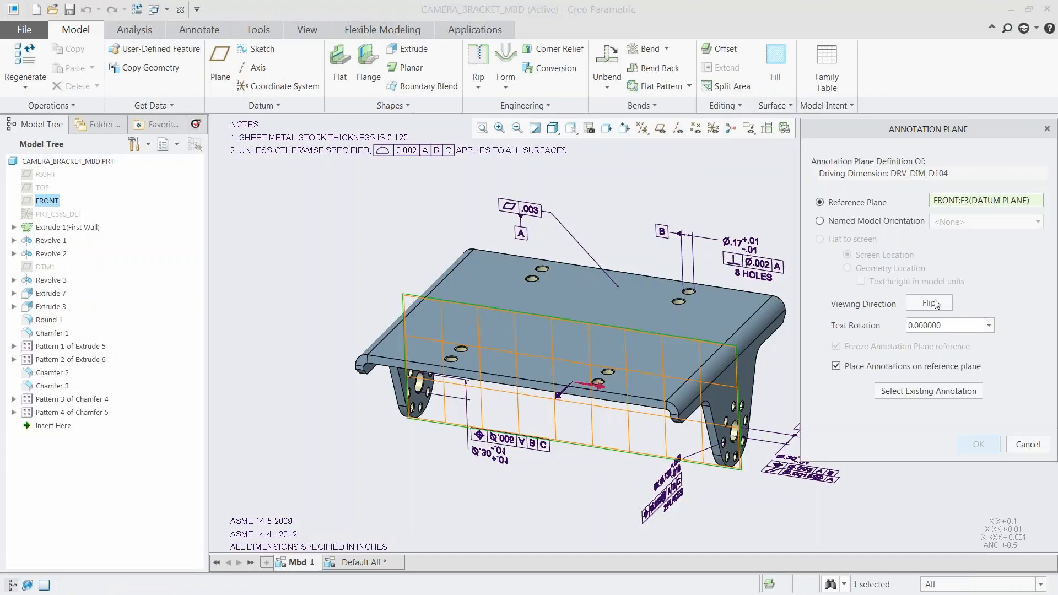
left_click(931, 307)
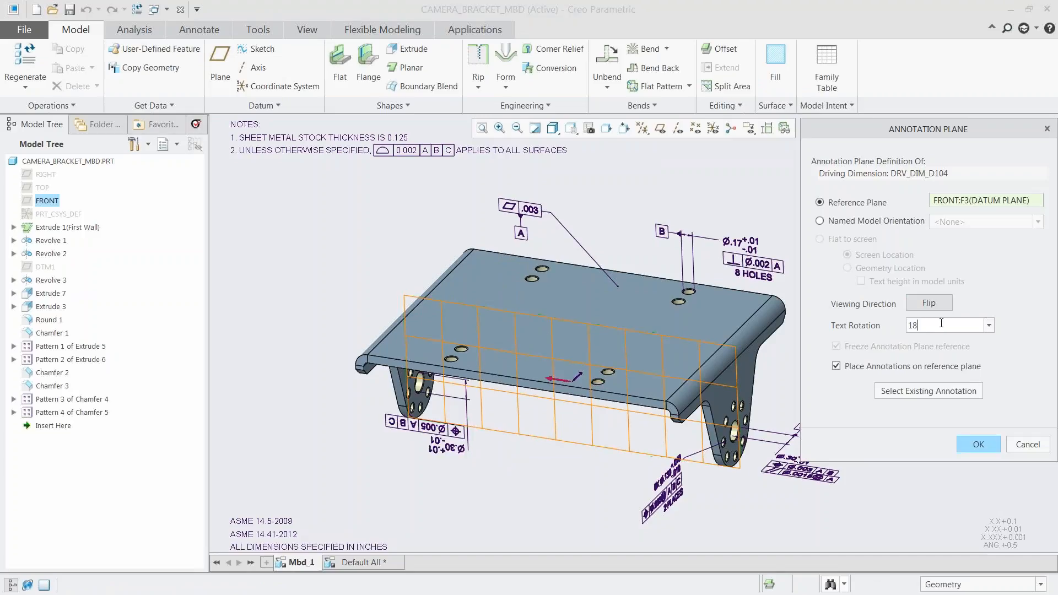
left_click(973, 447)
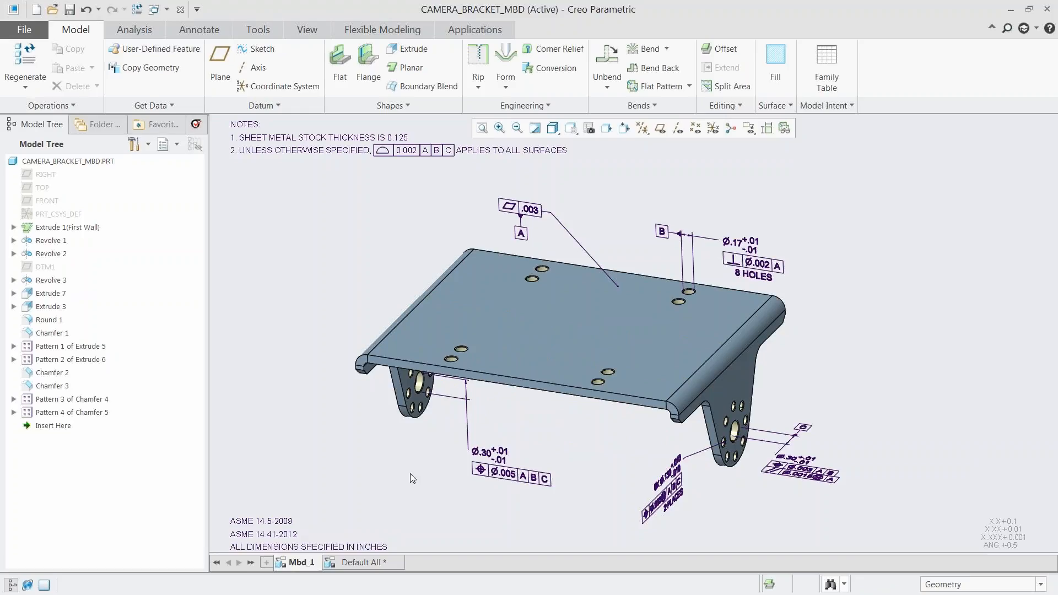
Step: Switch to the annotation environment and check which hole geometry the left leg's Ø.005 position tolerance frame references
middle_click_drag(511, 449, 526, 447)
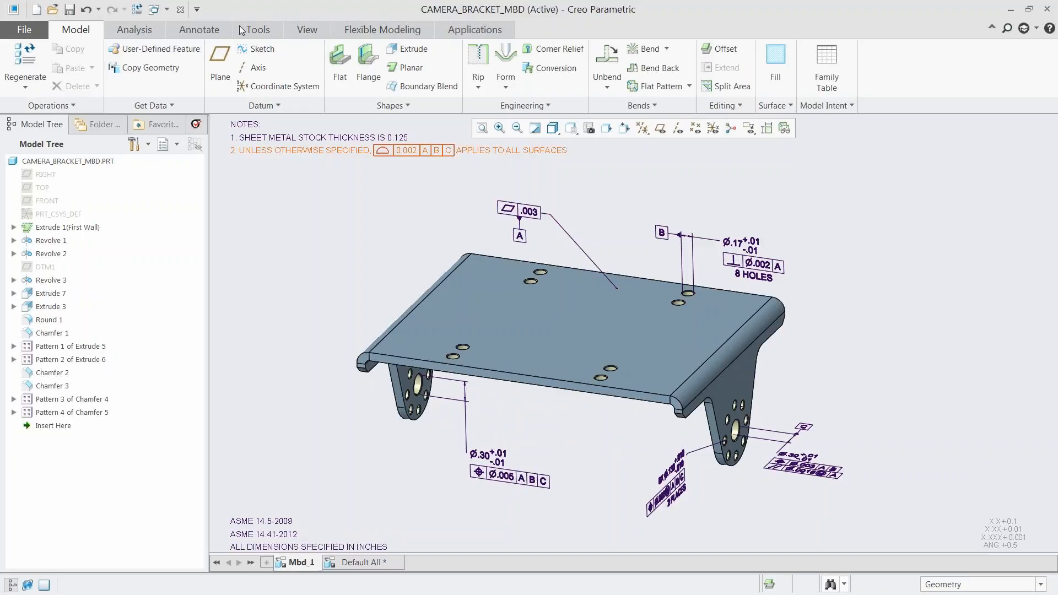
left_click(199, 29)
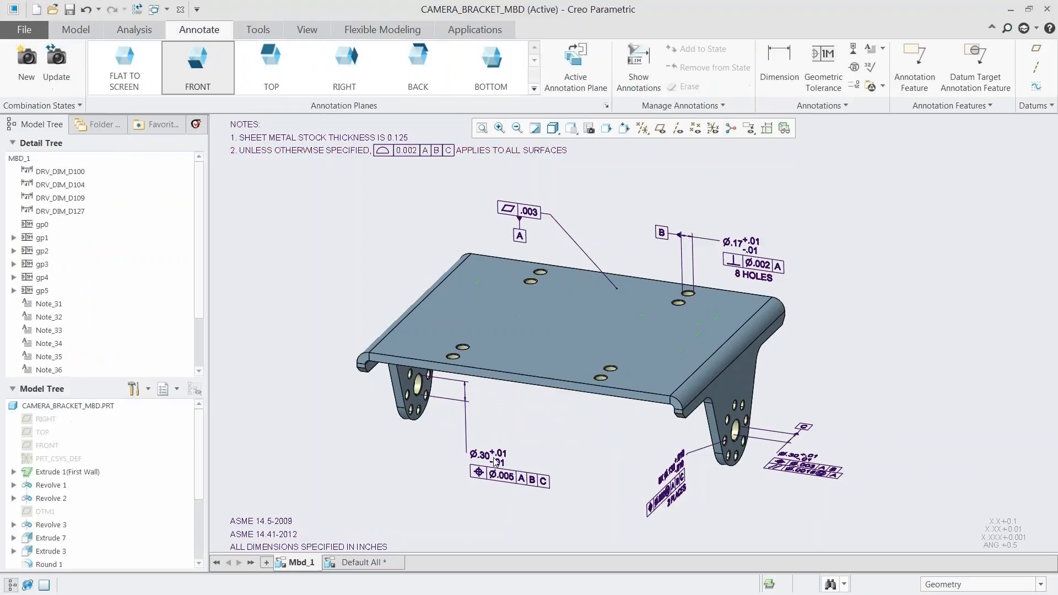
left_click(517, 475)
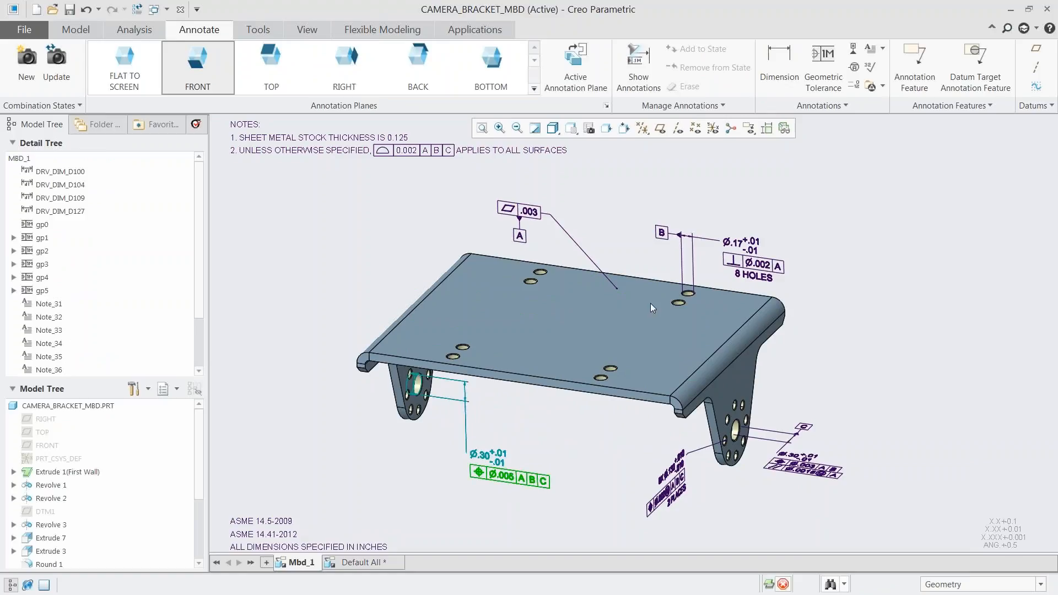
left_click(628, 208)
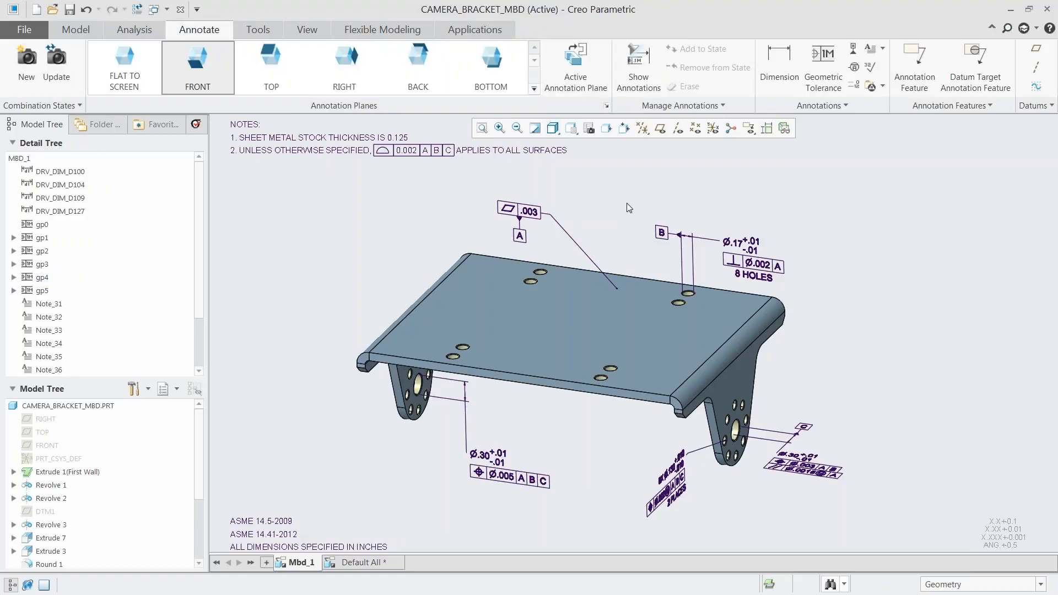